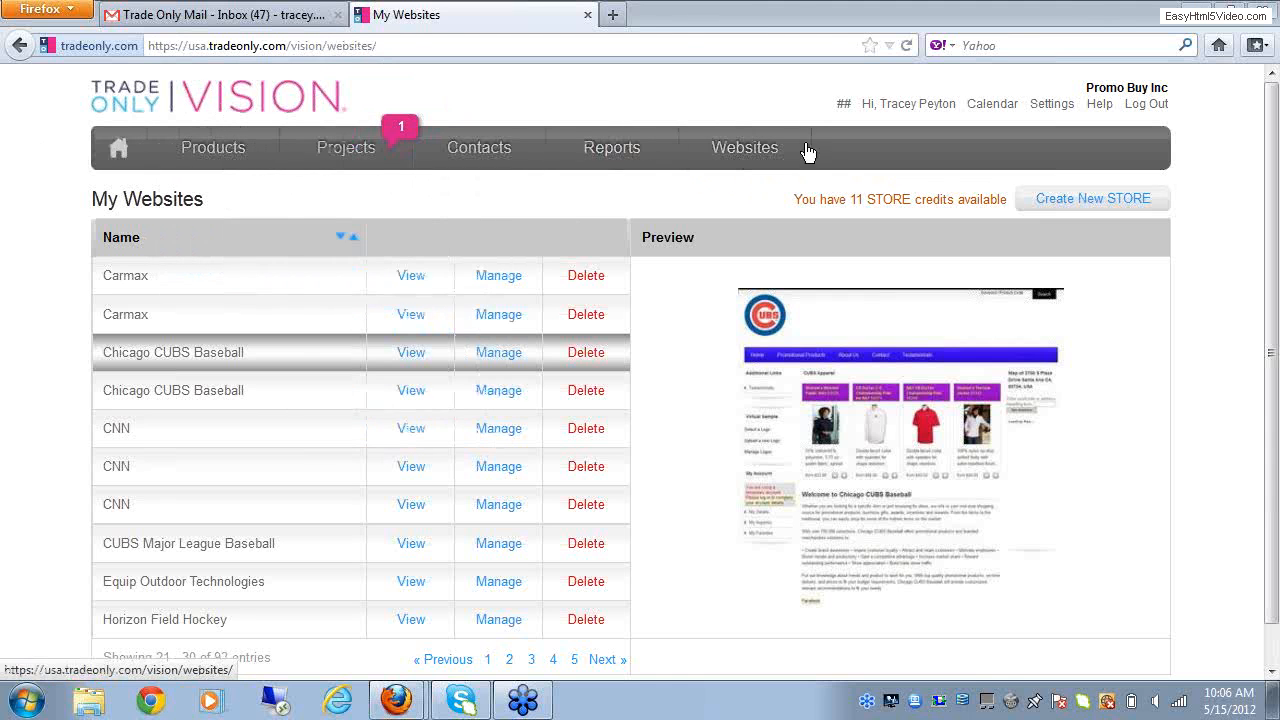
# Step: Find the first Chicago CUBS Baseball store in the My Websites list and open its management site
pyautogui.click(765, 157)
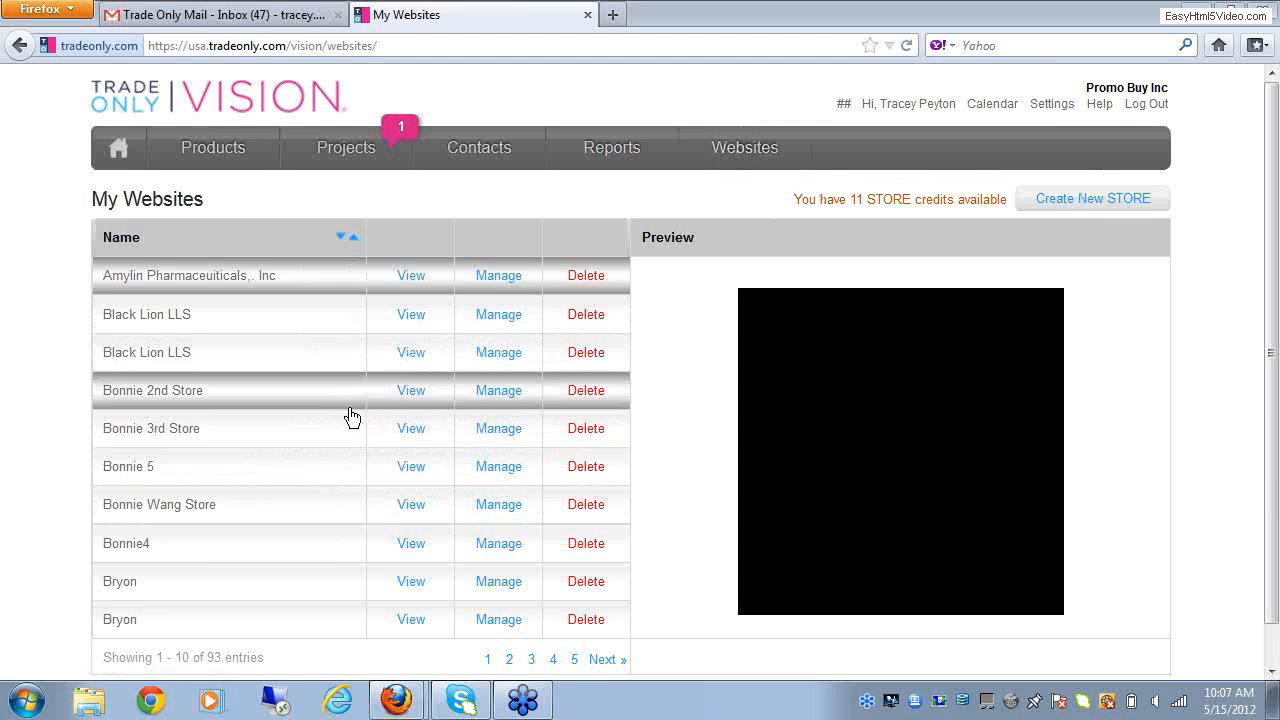
pyautogui.click(1273, 675)
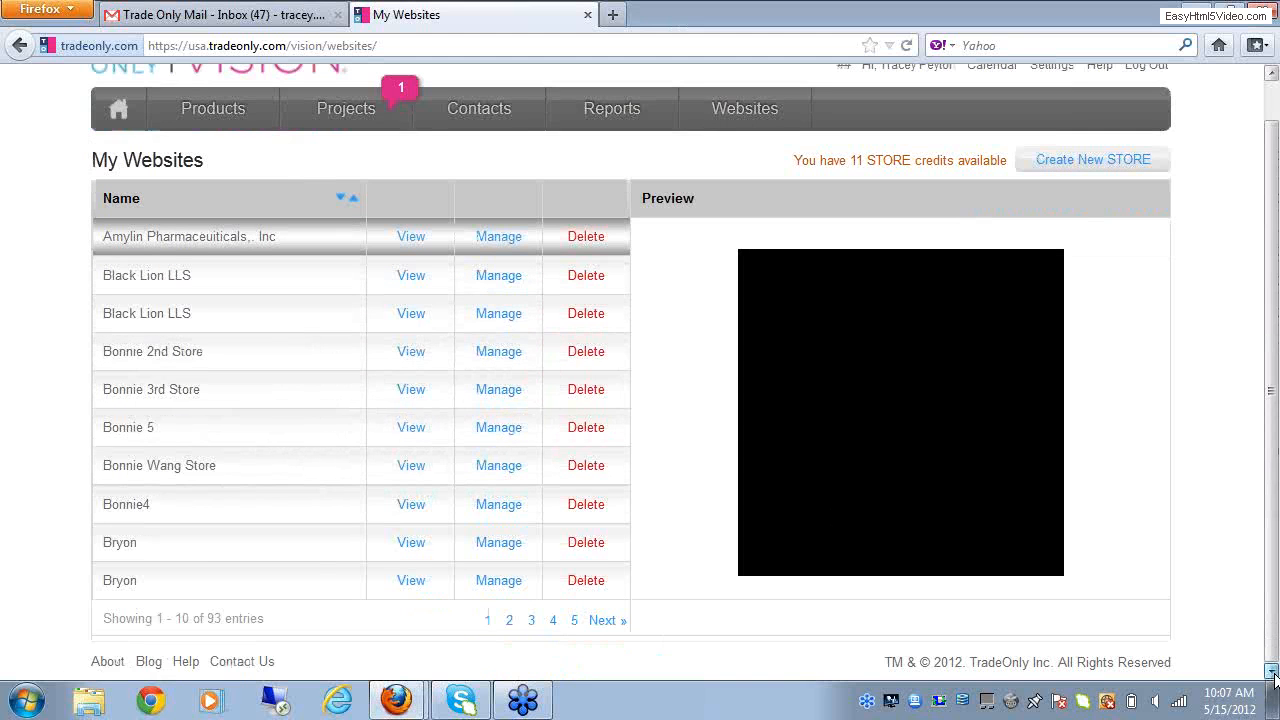
pyautogui.click(602, 621)
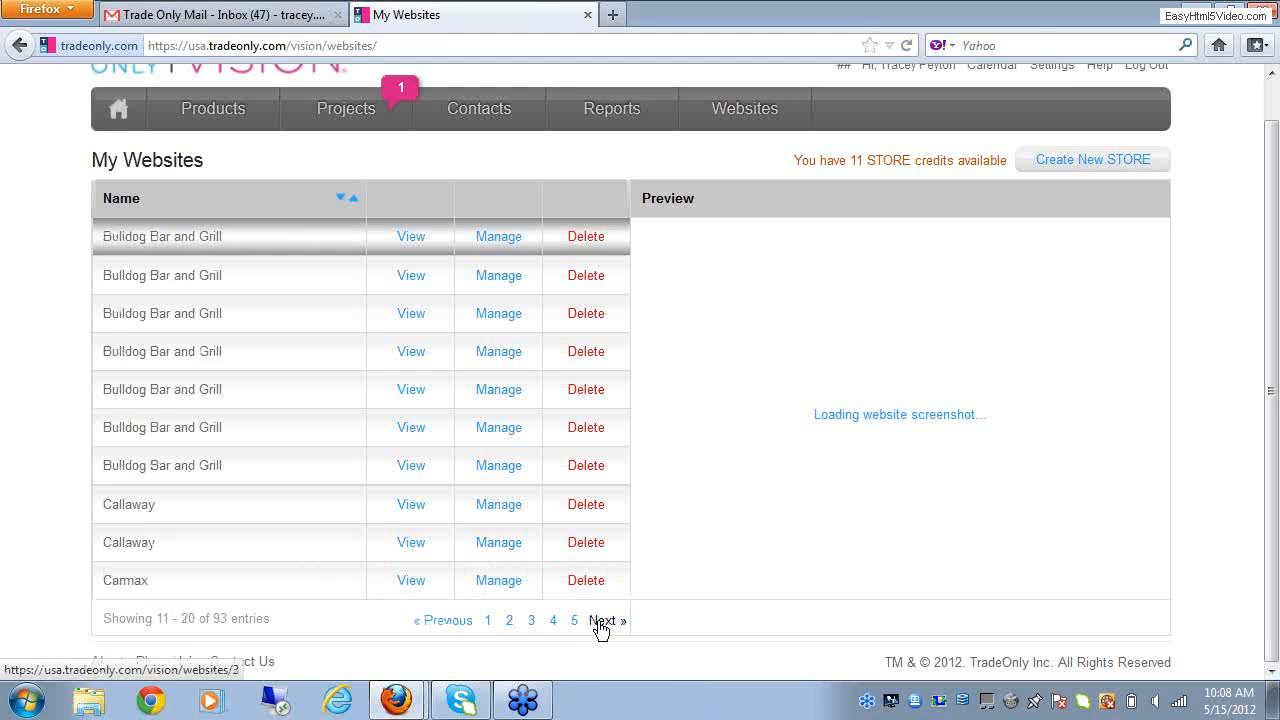
pyautogui.click(602, 621)
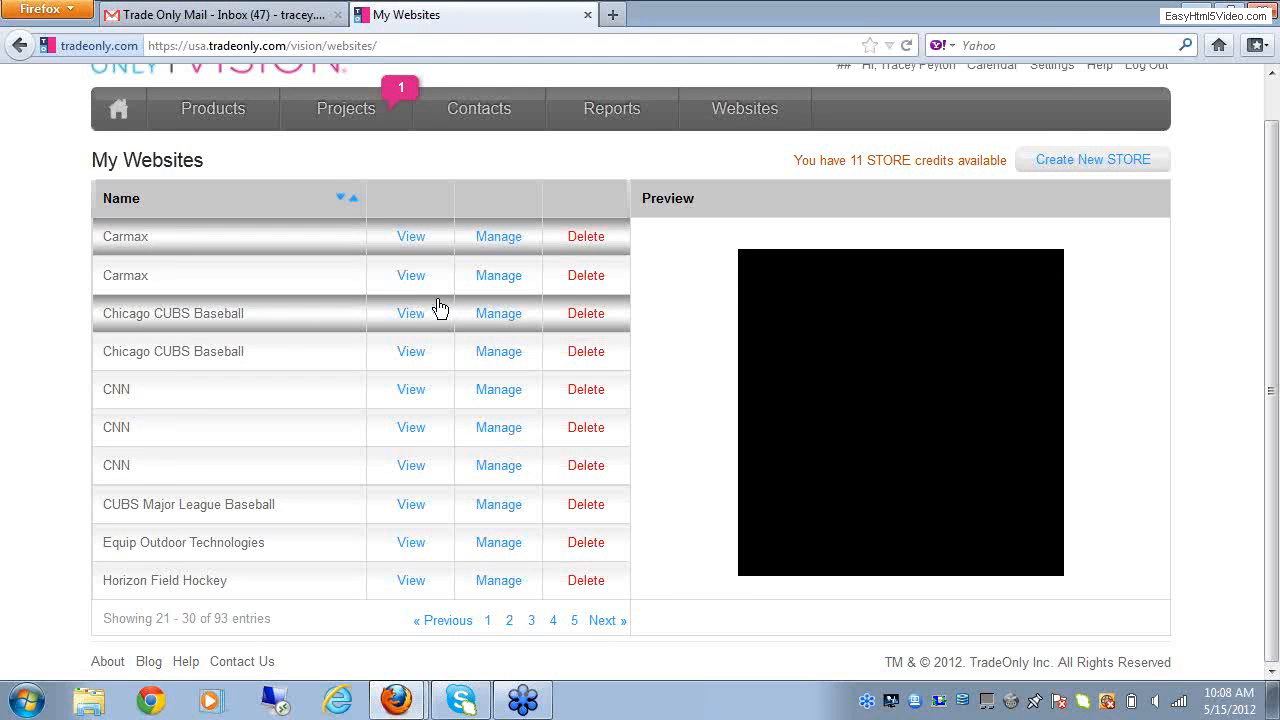
pyautogui.click(507, 321)
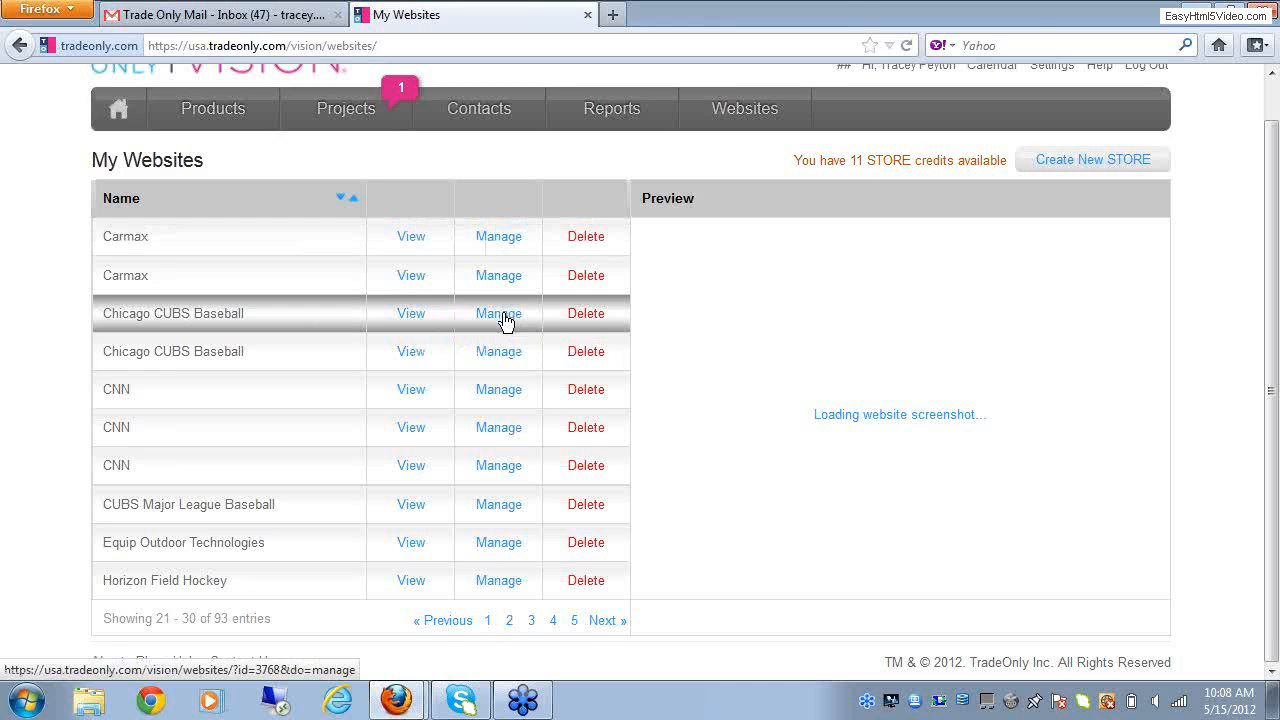
pyautogui.click(504, 314)
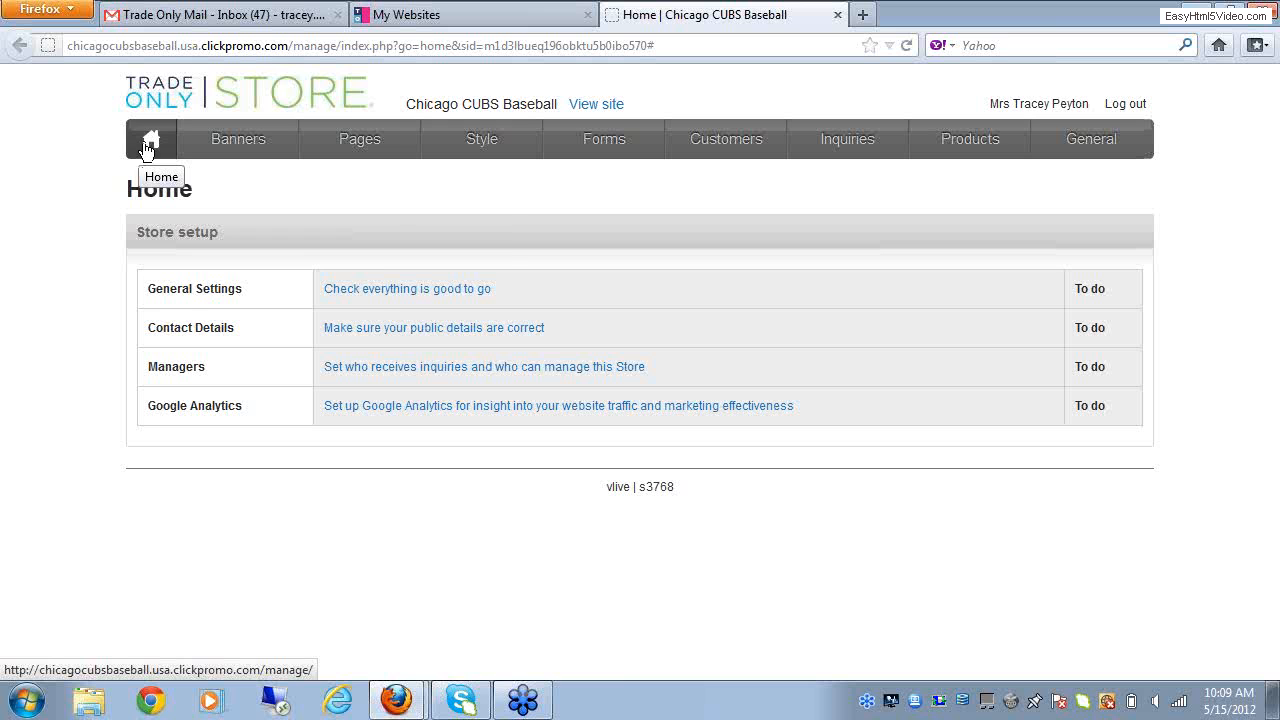
# Step: Open the store's page list and start editing the layout and contents of the Home page
pyautogui.moveTo(368, 151)
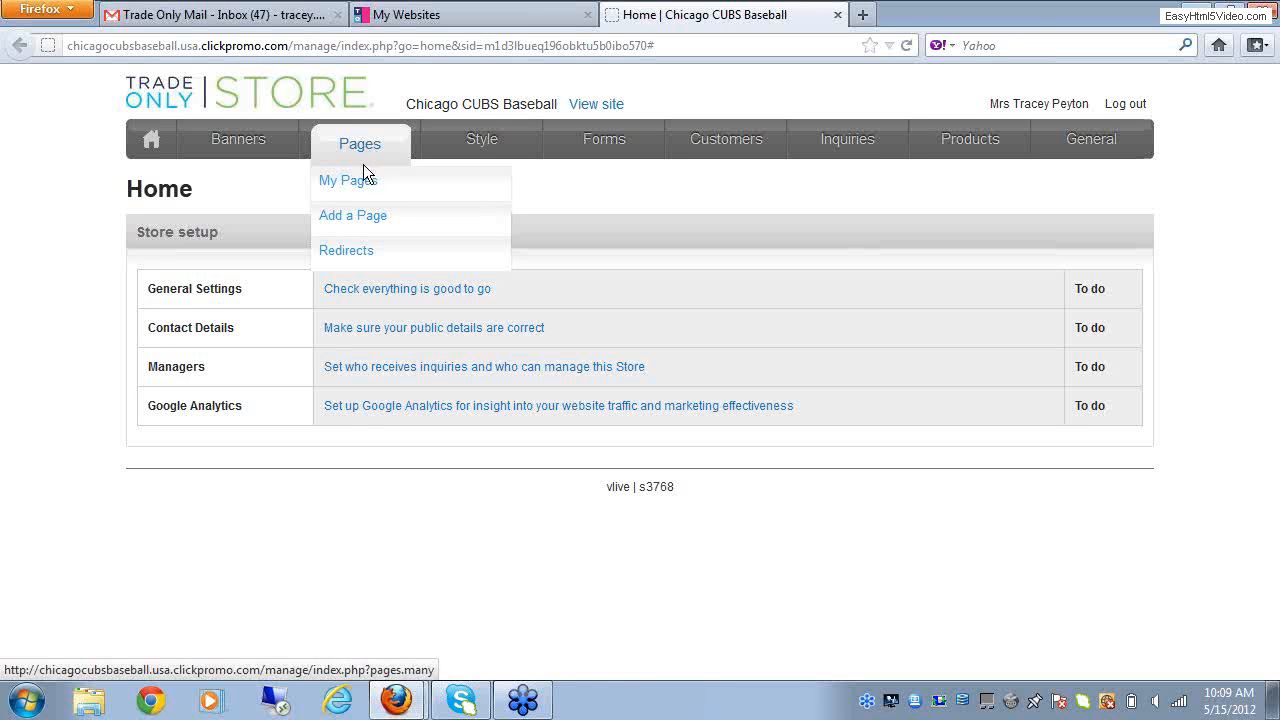
pyautogui.click(360, 185)
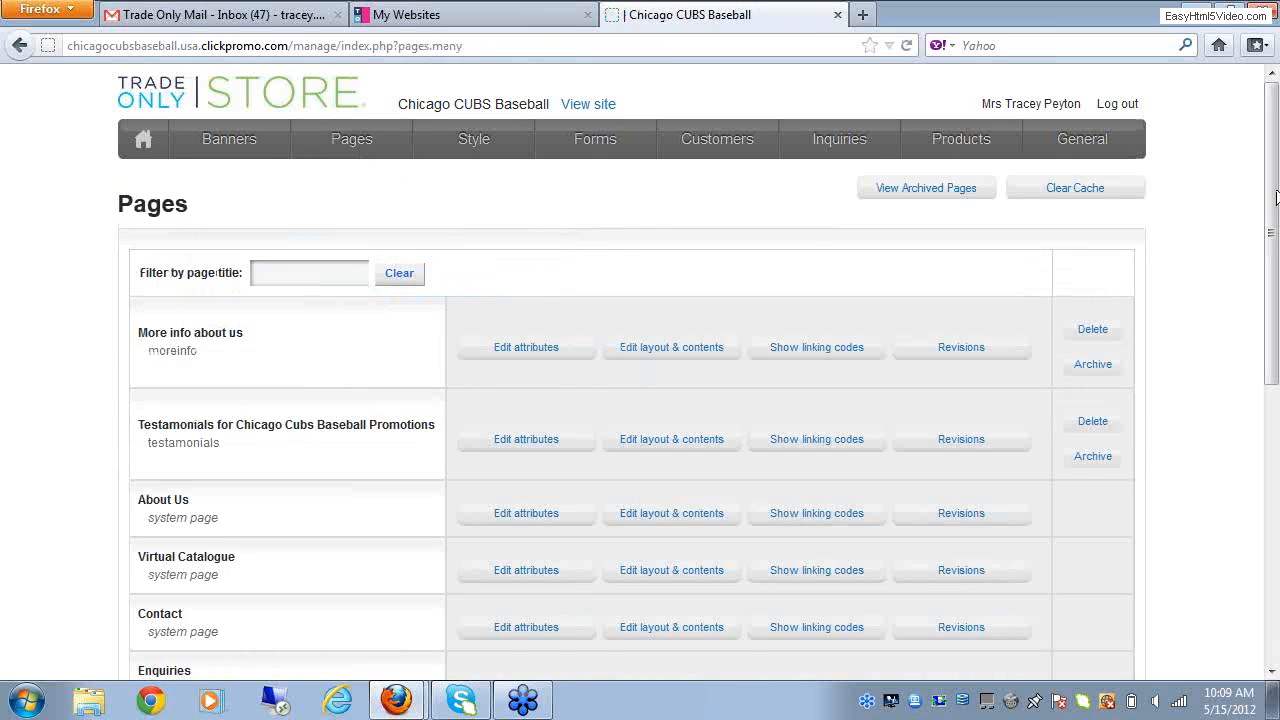
pyautogui.moveTo(1276, 190); pyautogui.dragTo(1276, 250)
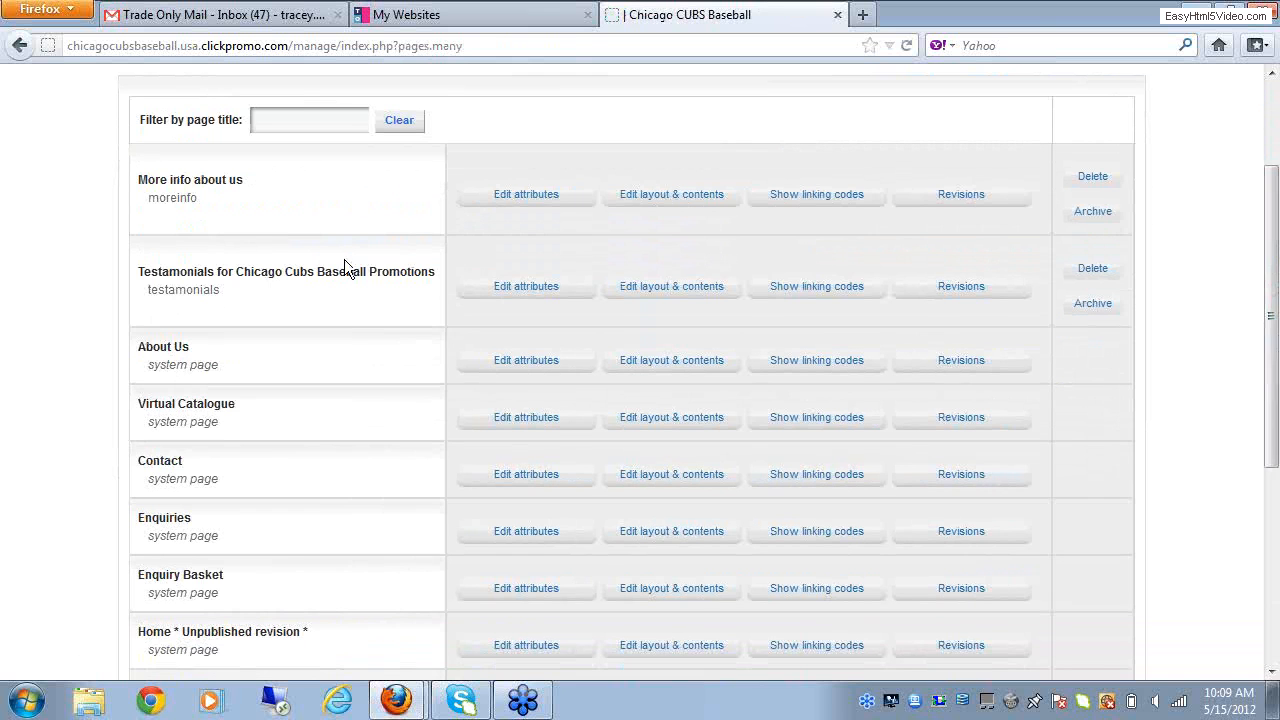
pyautogui.moveTo(1271, 388); pyautogui.dragTo(1274, 440)
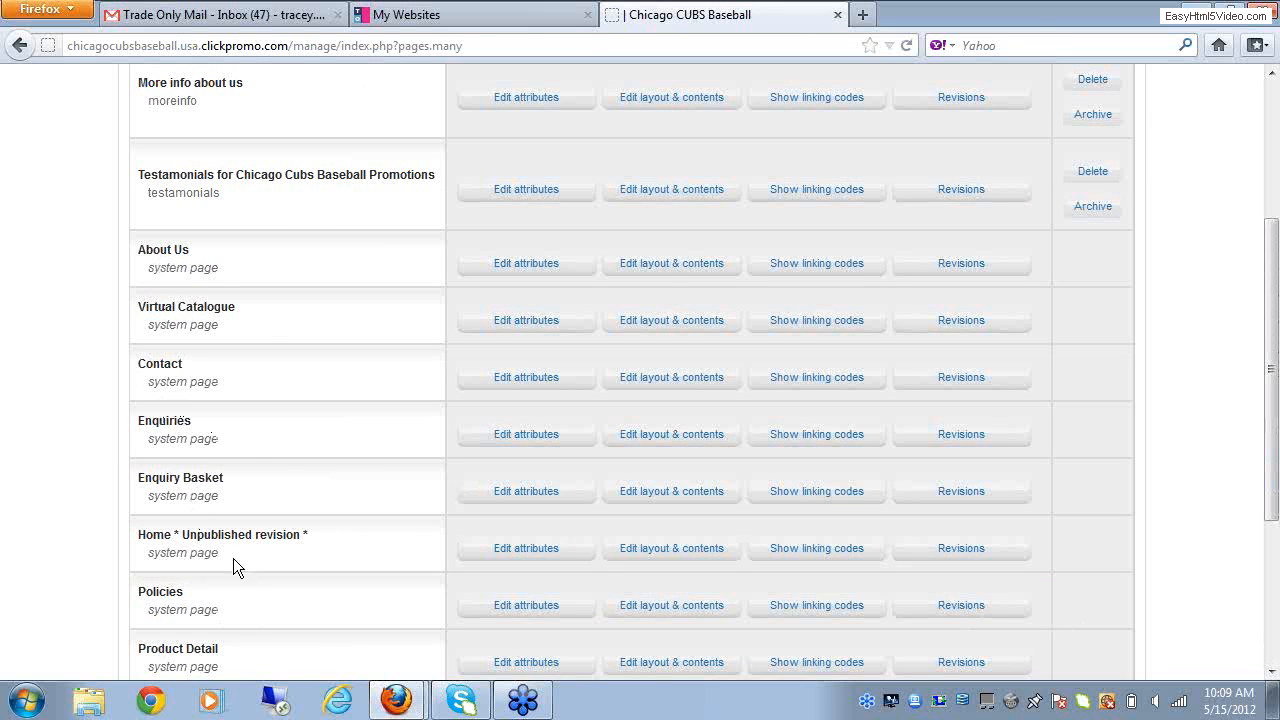
pyautogui.scroll(-3, 1273, 500)
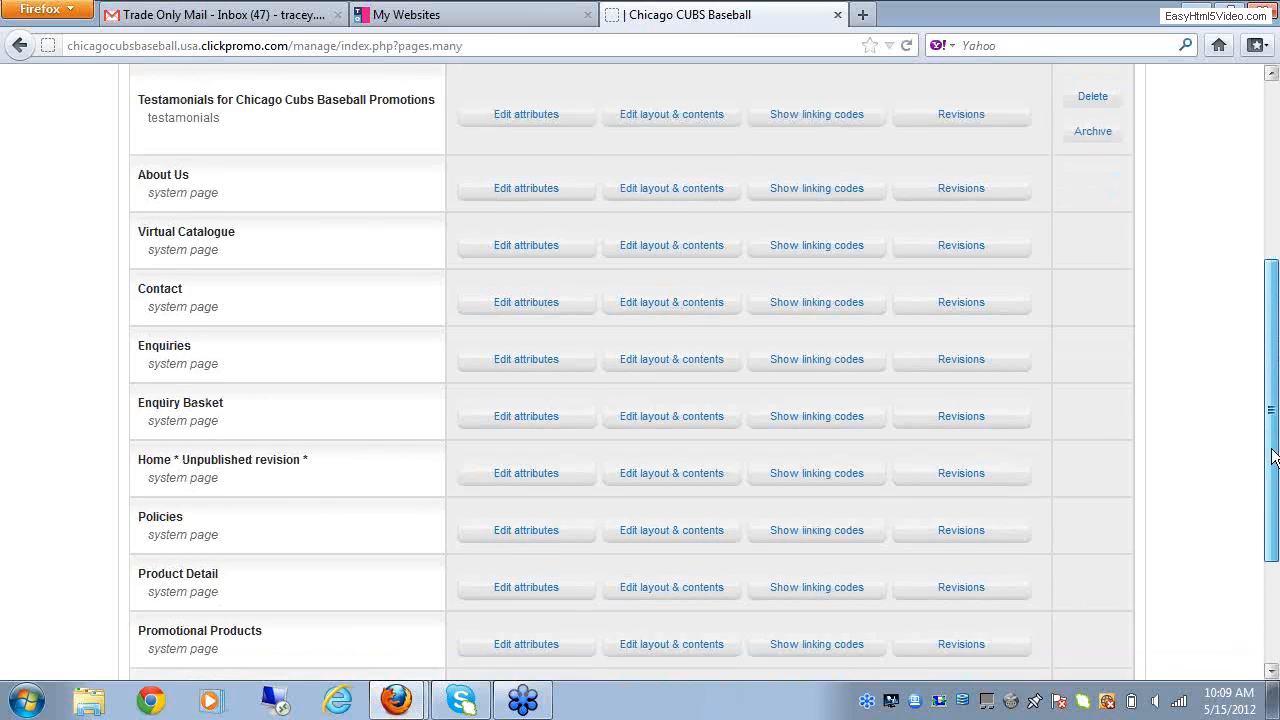
pyautogui.scroll(-2, 1273, 500)
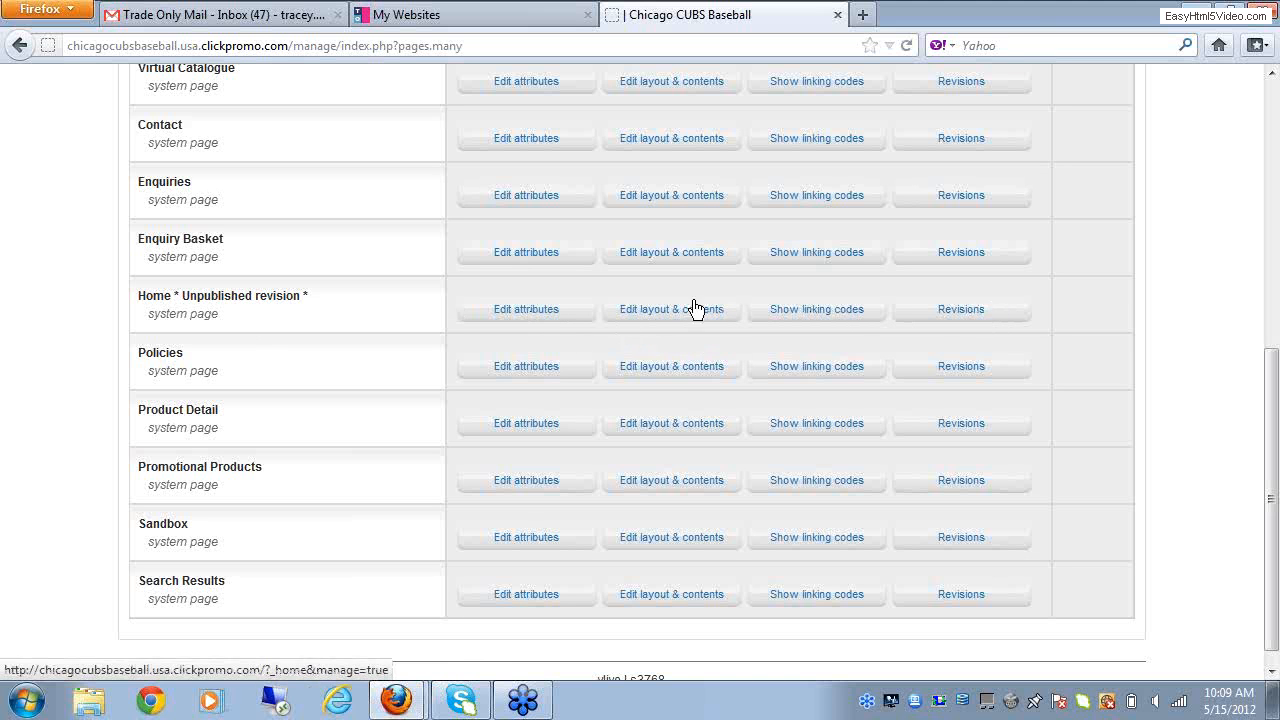
pyautogui.click(642, 318)
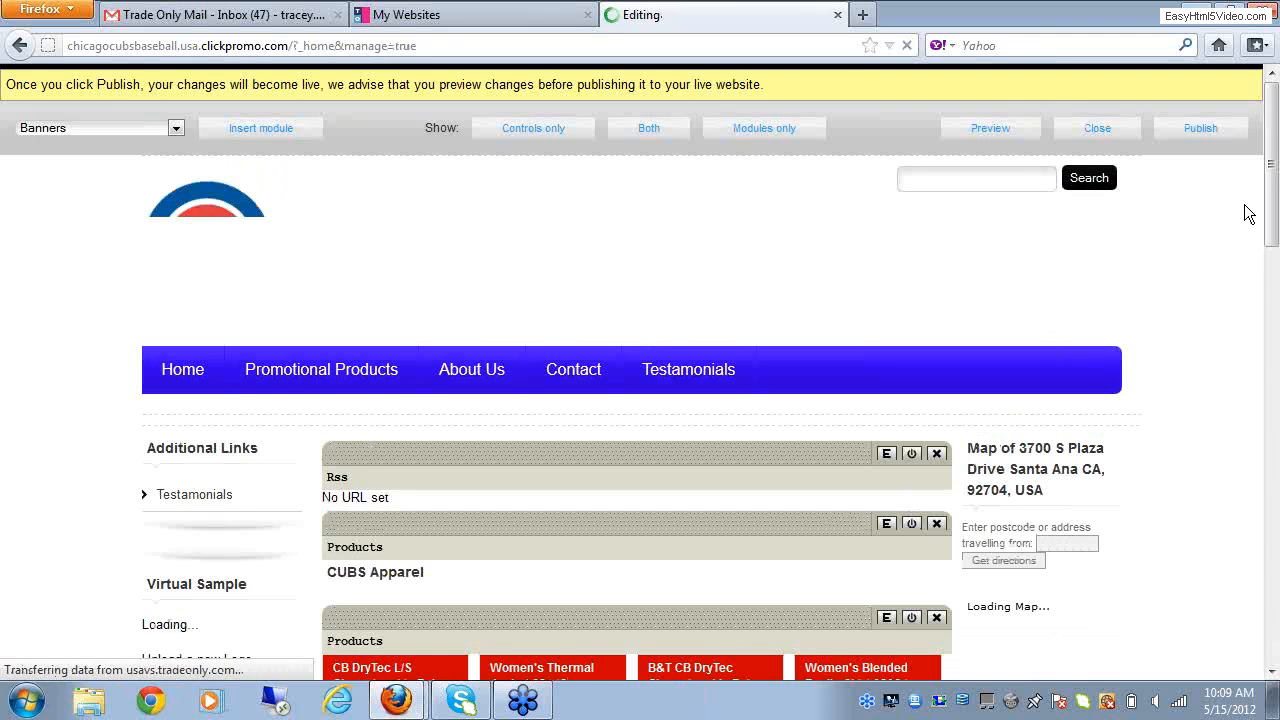
# Step: Insert an empty Text / HTML Block module on the Home page and move it directly below the CUBS Apparel heading module
pyautogui.scroll(-2, 1274, 677)
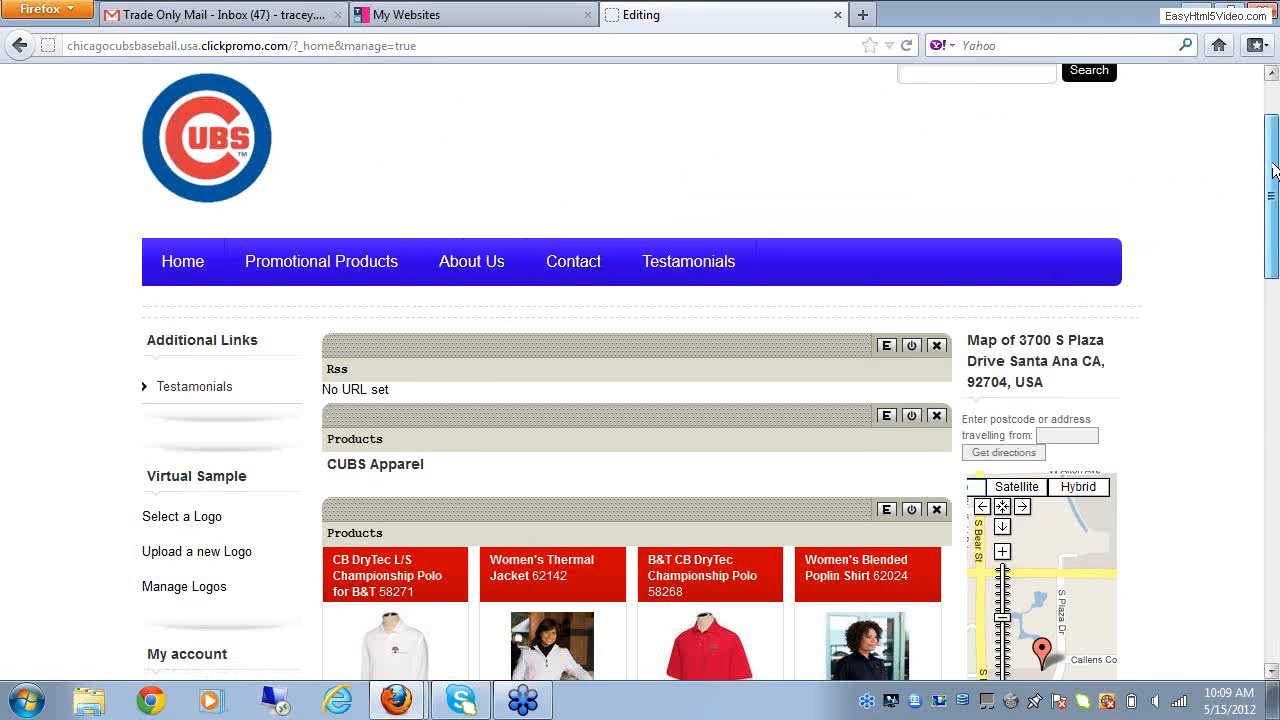
pyautogui.moveTo(1273, 172); pyautogui.dragTo(1273, 207)
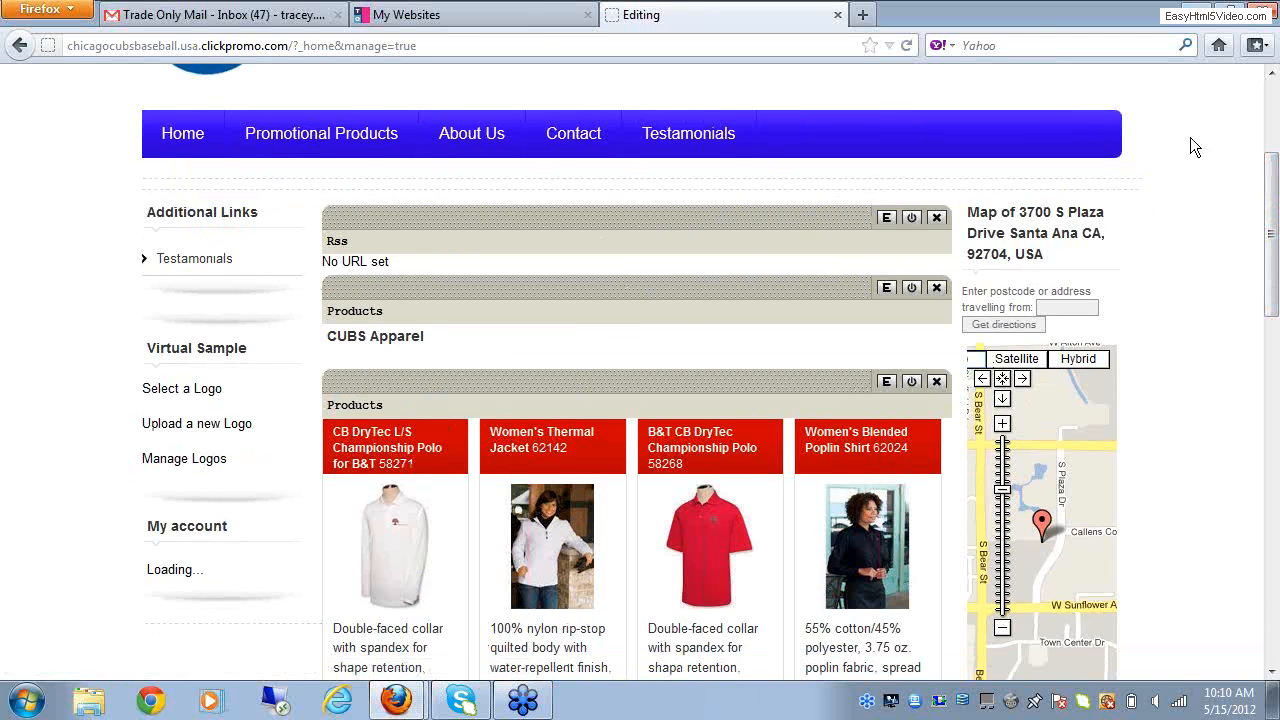
pyautogui.moveTo(1273, 193); pyautogui.dragTo(1272, 119)
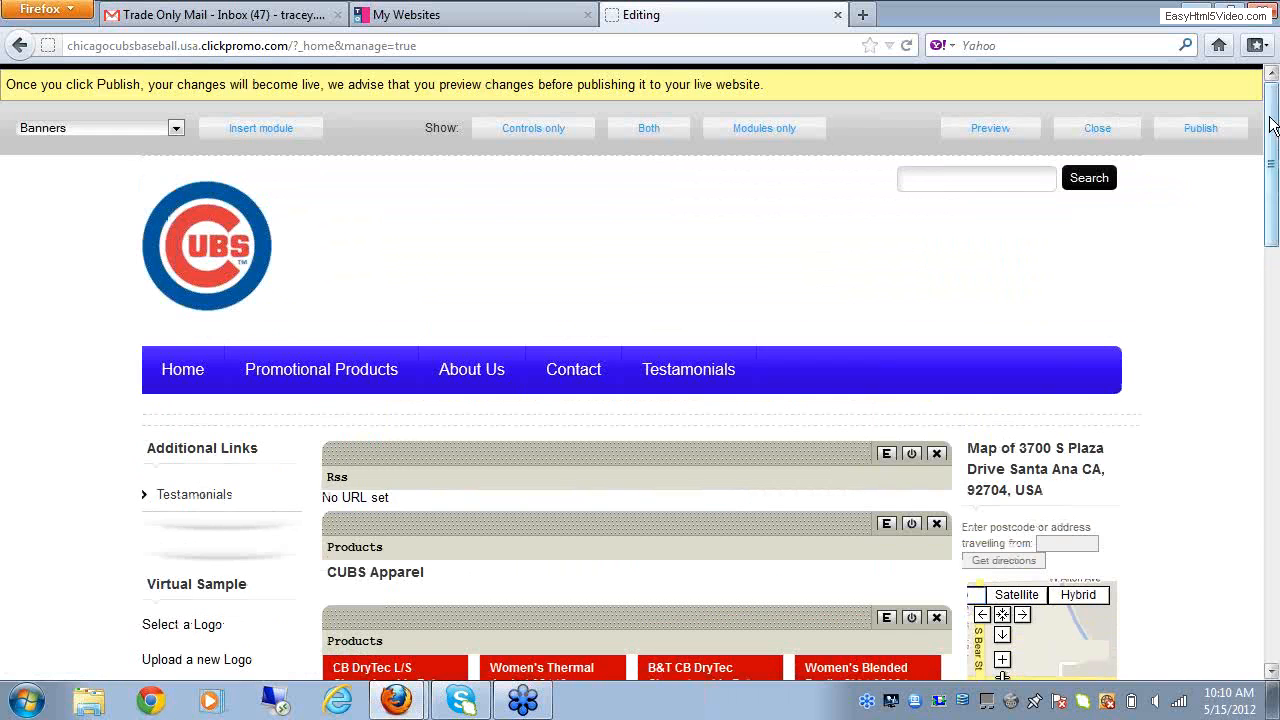
pyautogui.click(176, 129)
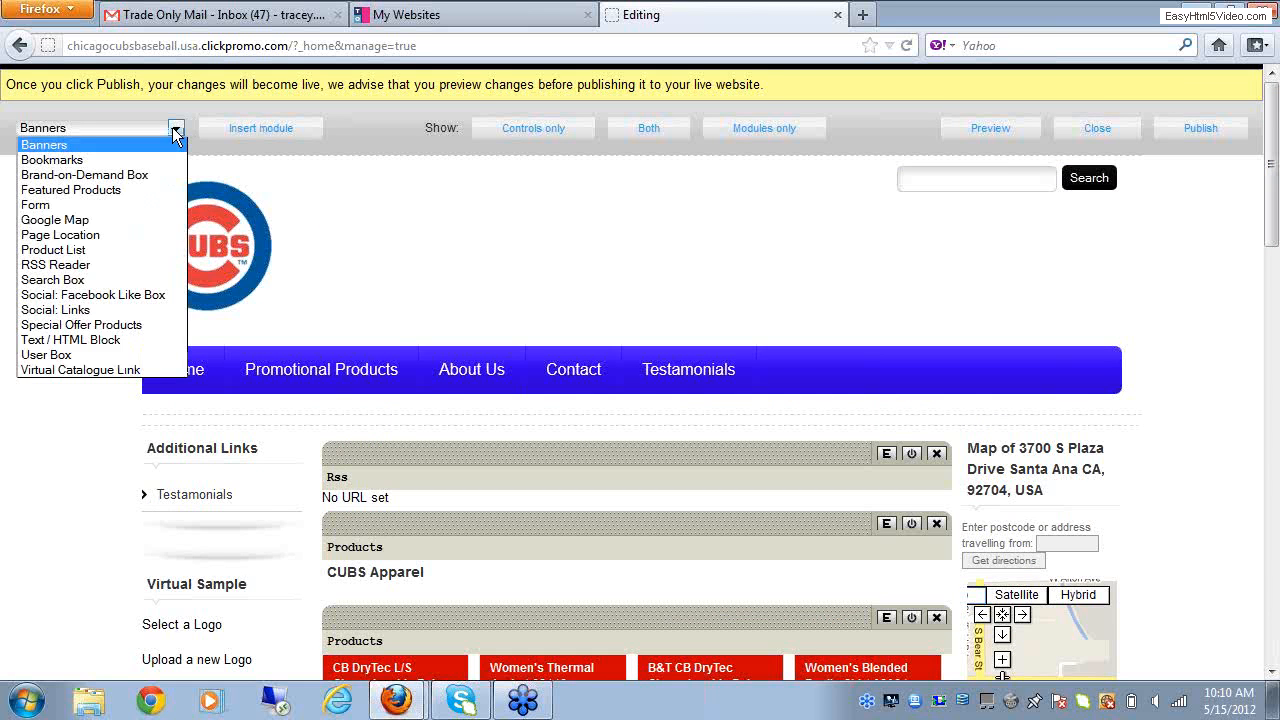
pyautogui.click(117, 341)
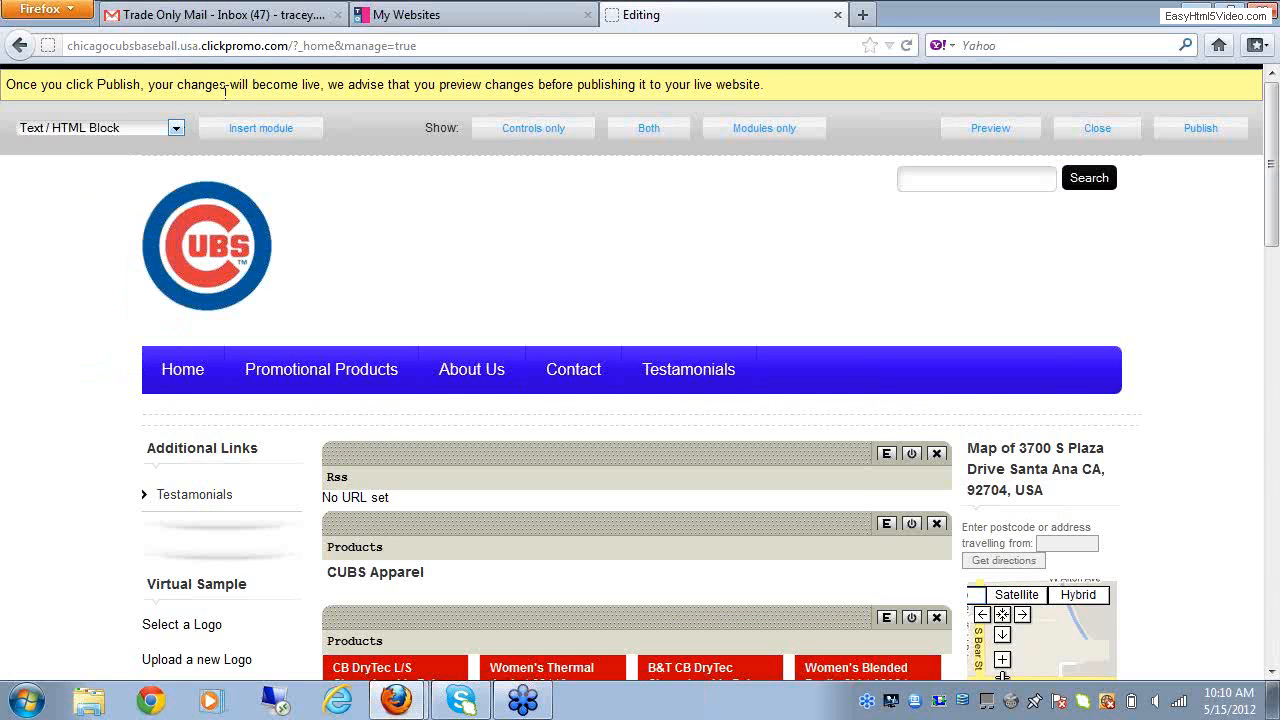
pyautogui.click(252, 130)
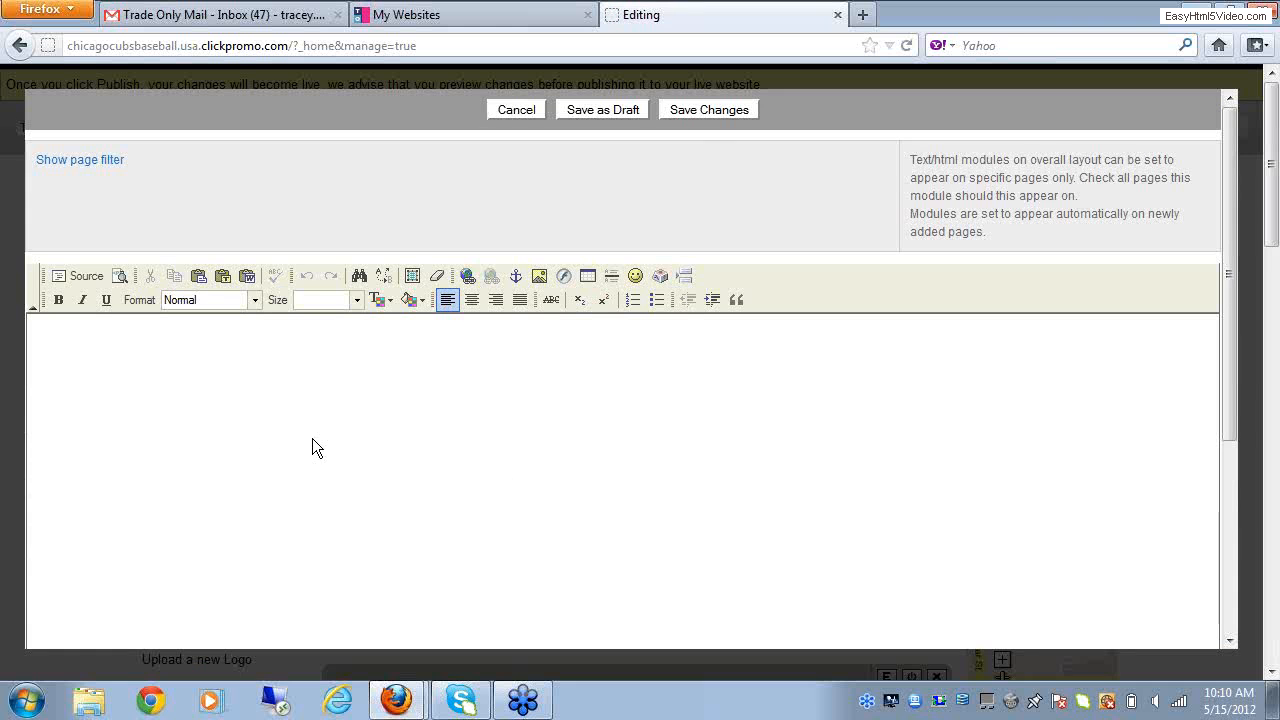
pyautogui.click(733, 114)
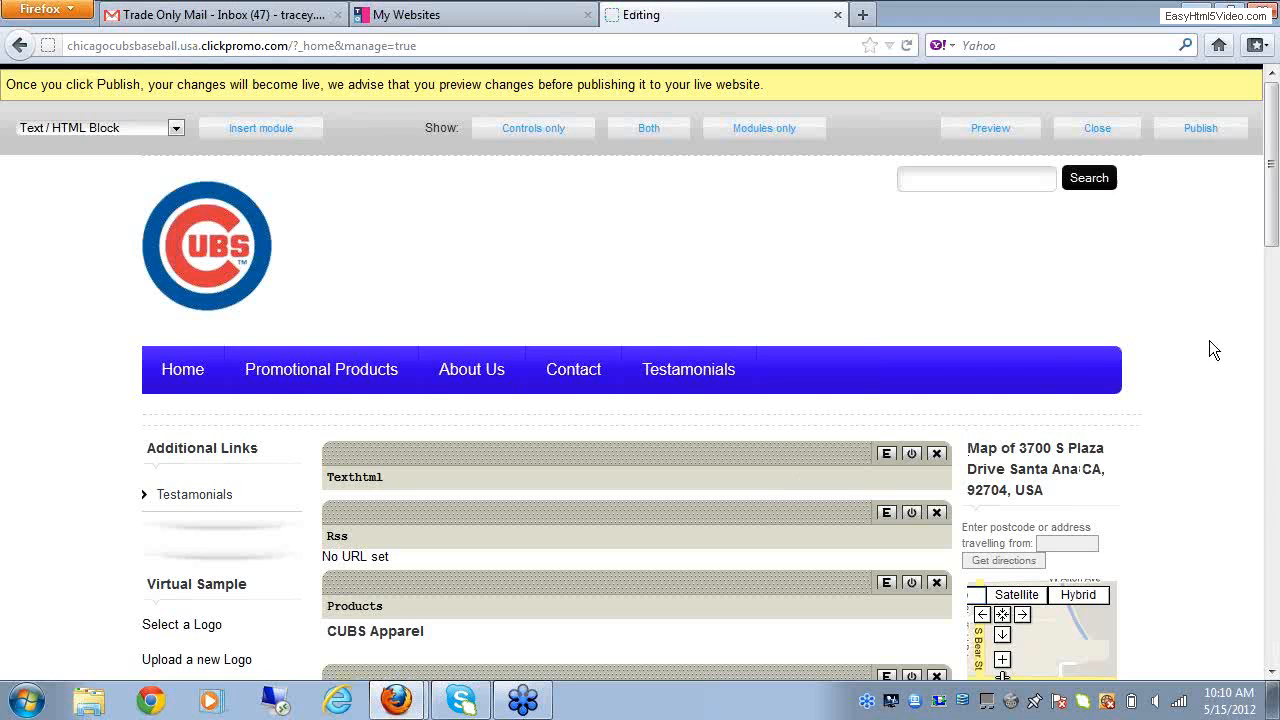
pyautogui.moveTo(1272, 233); pyautogui.dragTo(1272, 303)
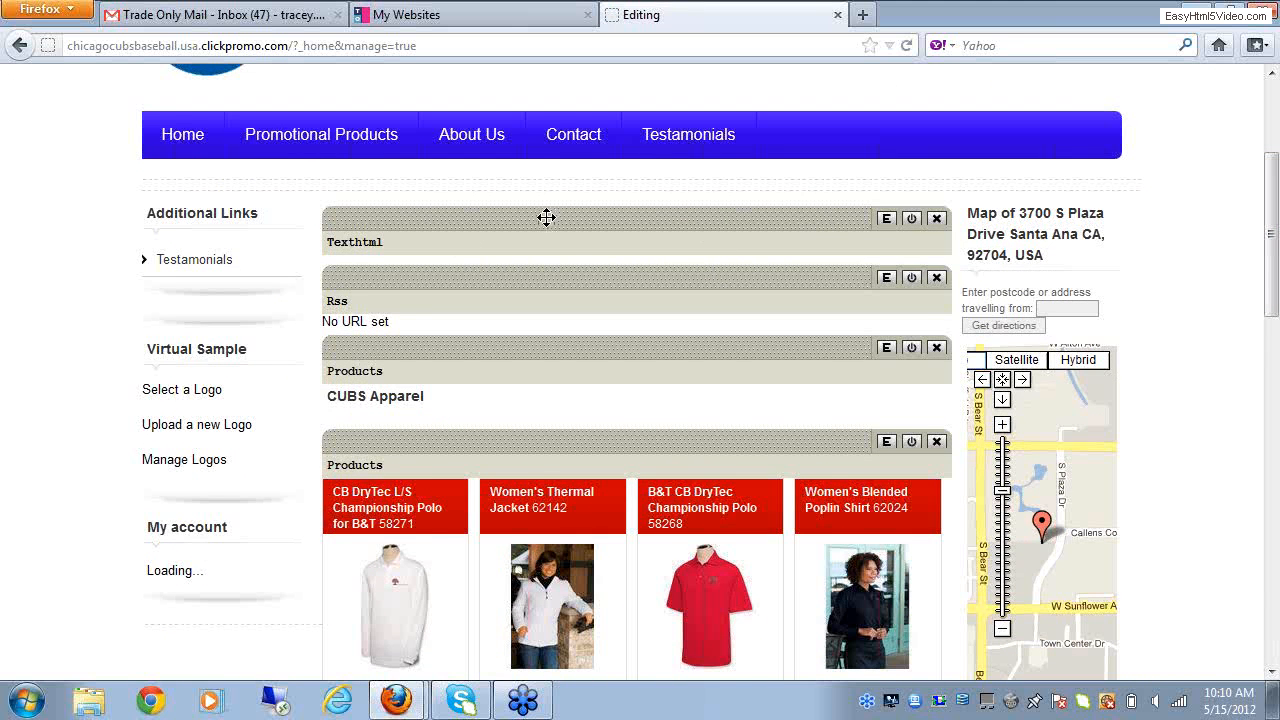
pyautogui.moveTo(546, 224); pyautogui.dragTo(493, 381)
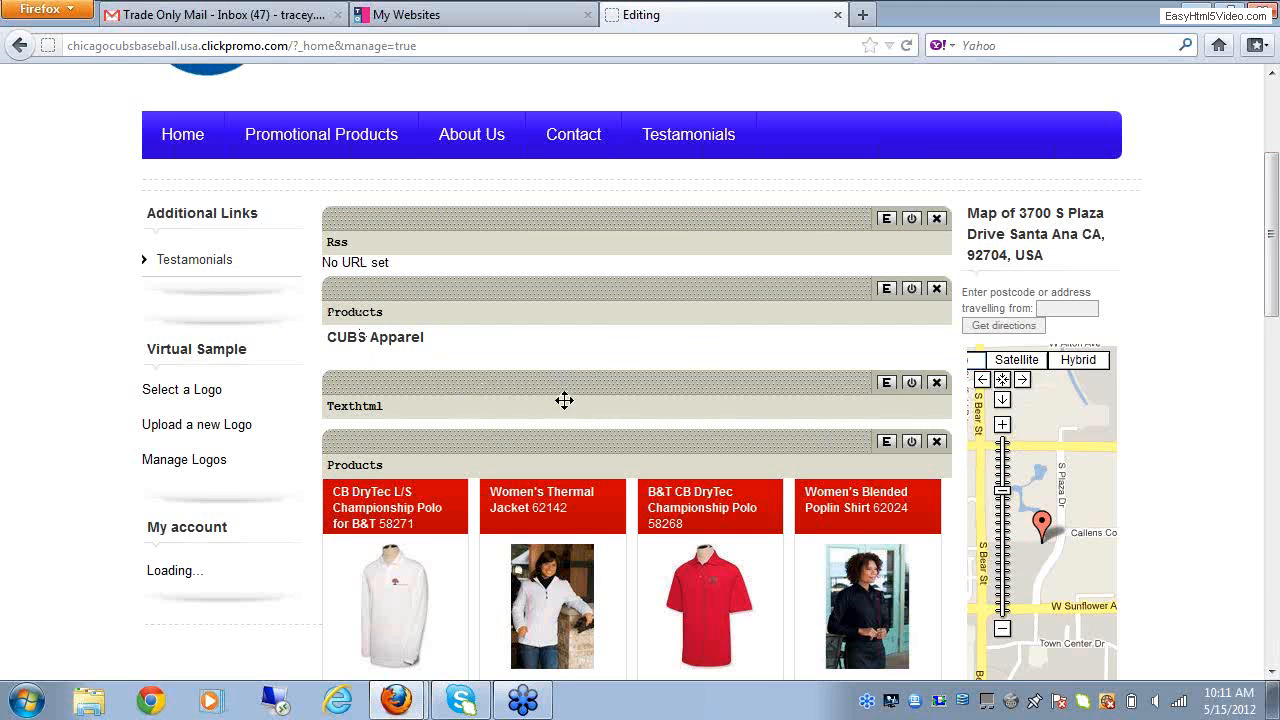
# Step: Open the new Texthtml module for editing and browse the server for an image to insert
pyautogui.click(1272, 676)
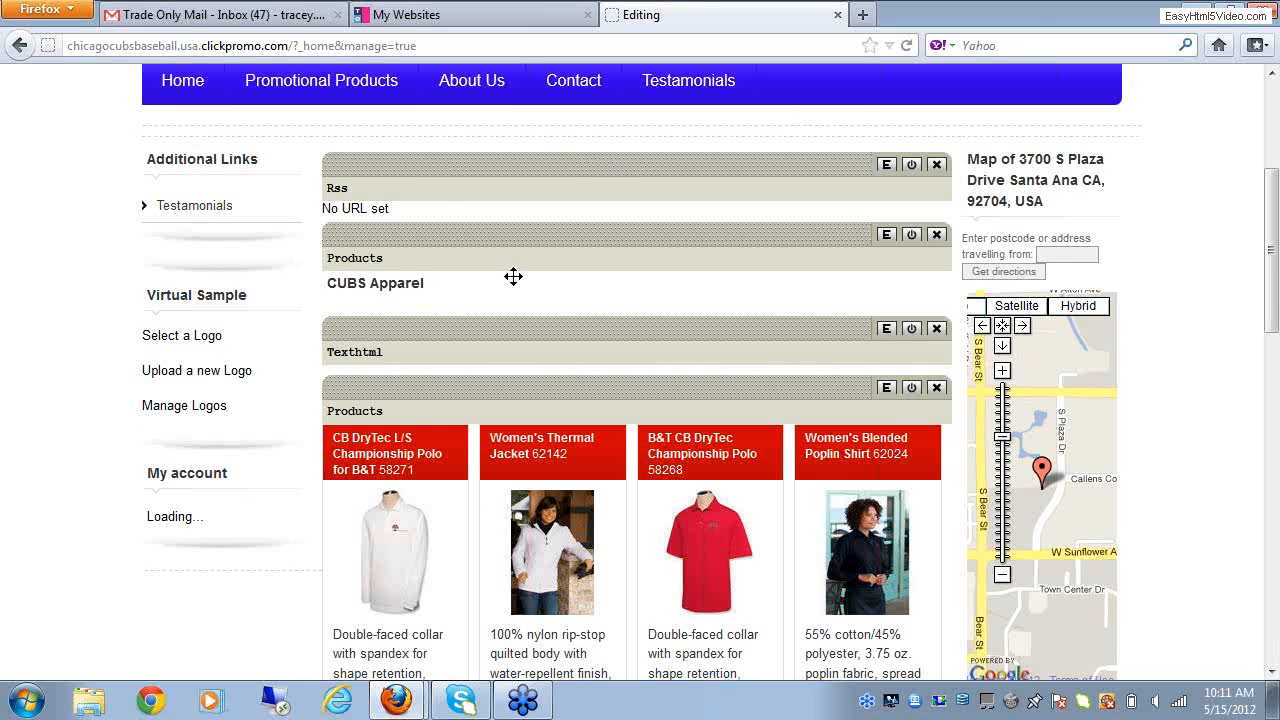
pyautogui.click(886, 330)
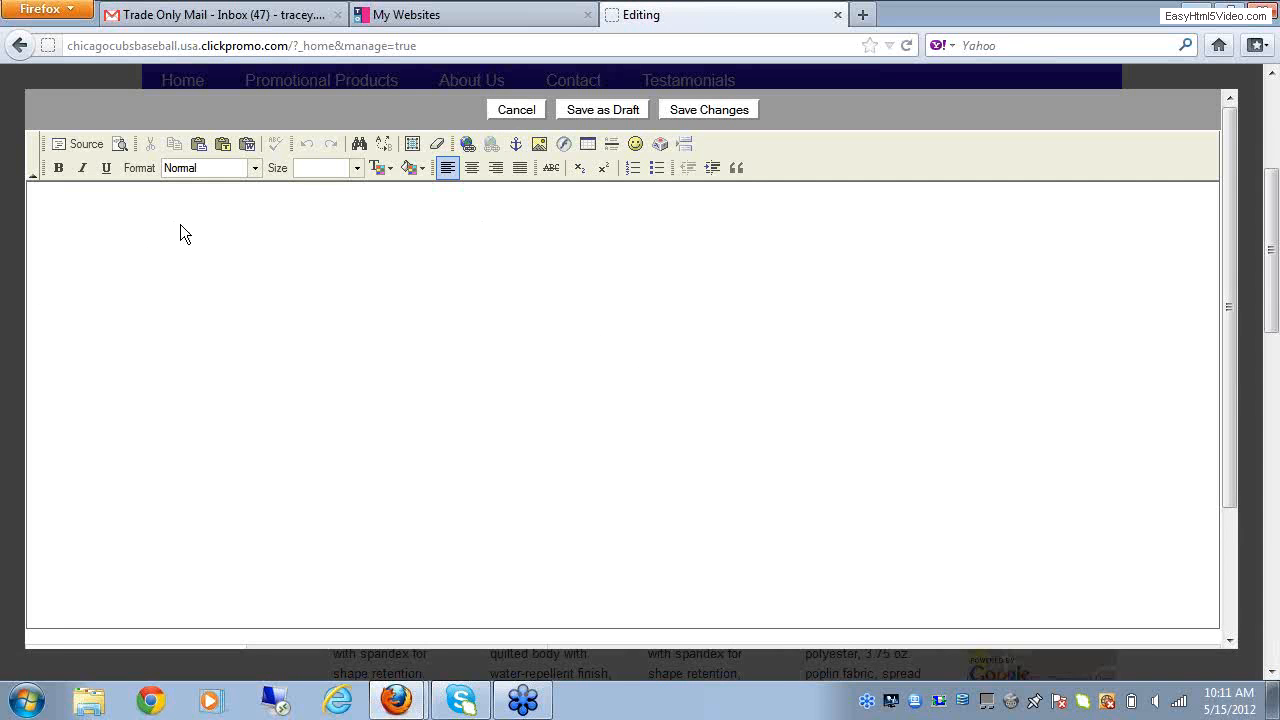
pyautogui.click(539, 143)
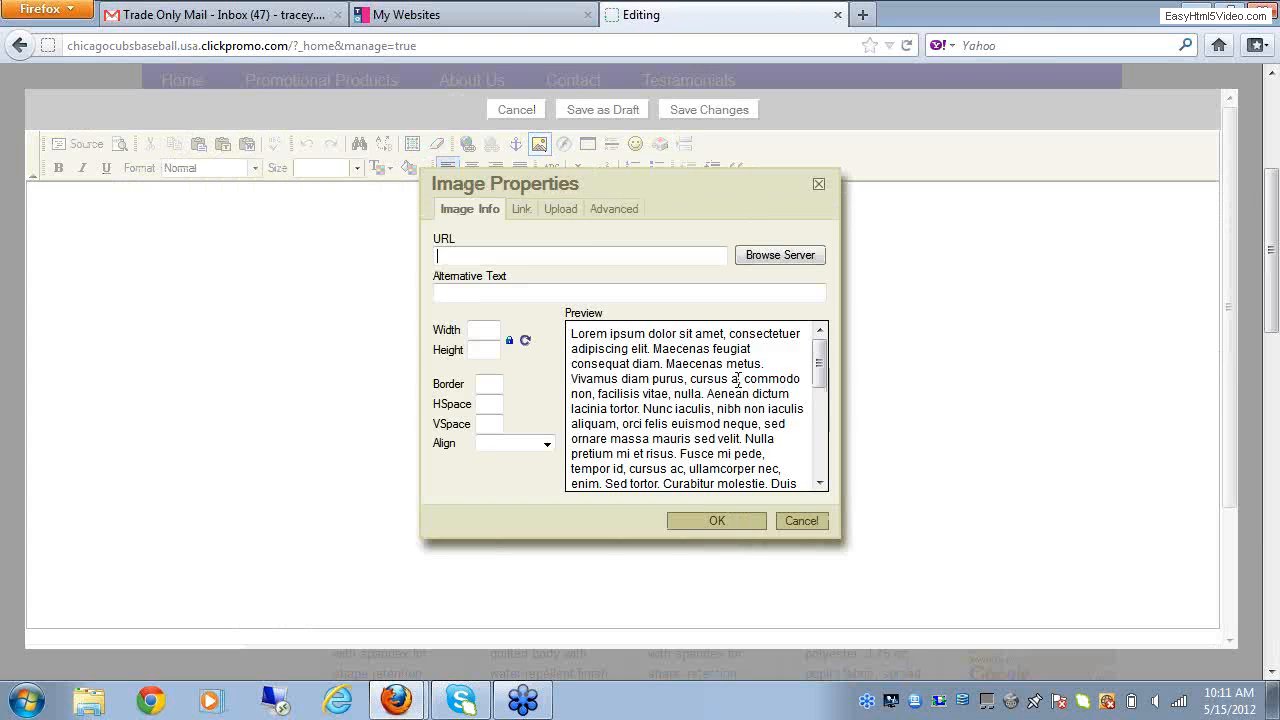
pyautogui.click(762, 254)
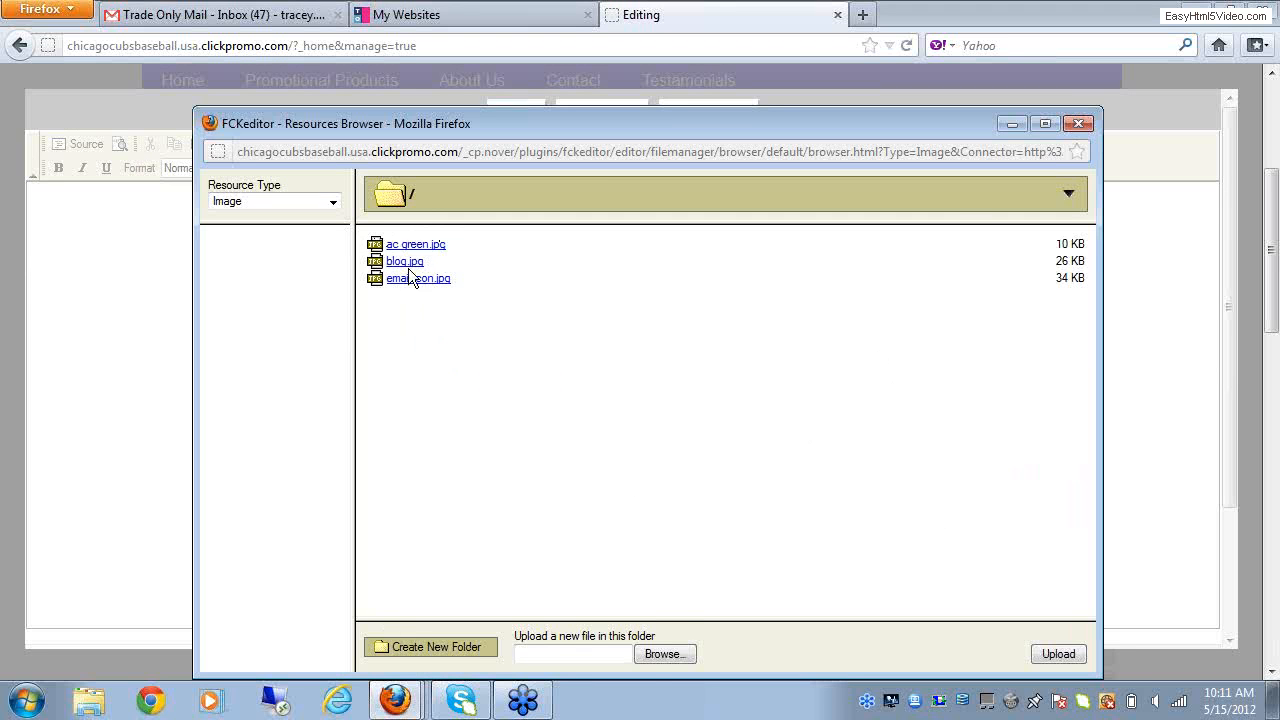
# Step: Upload the blog JPEG from the Desktop to the server's image folder and choose it as the image to insert
pyautogui.click(671, 655)
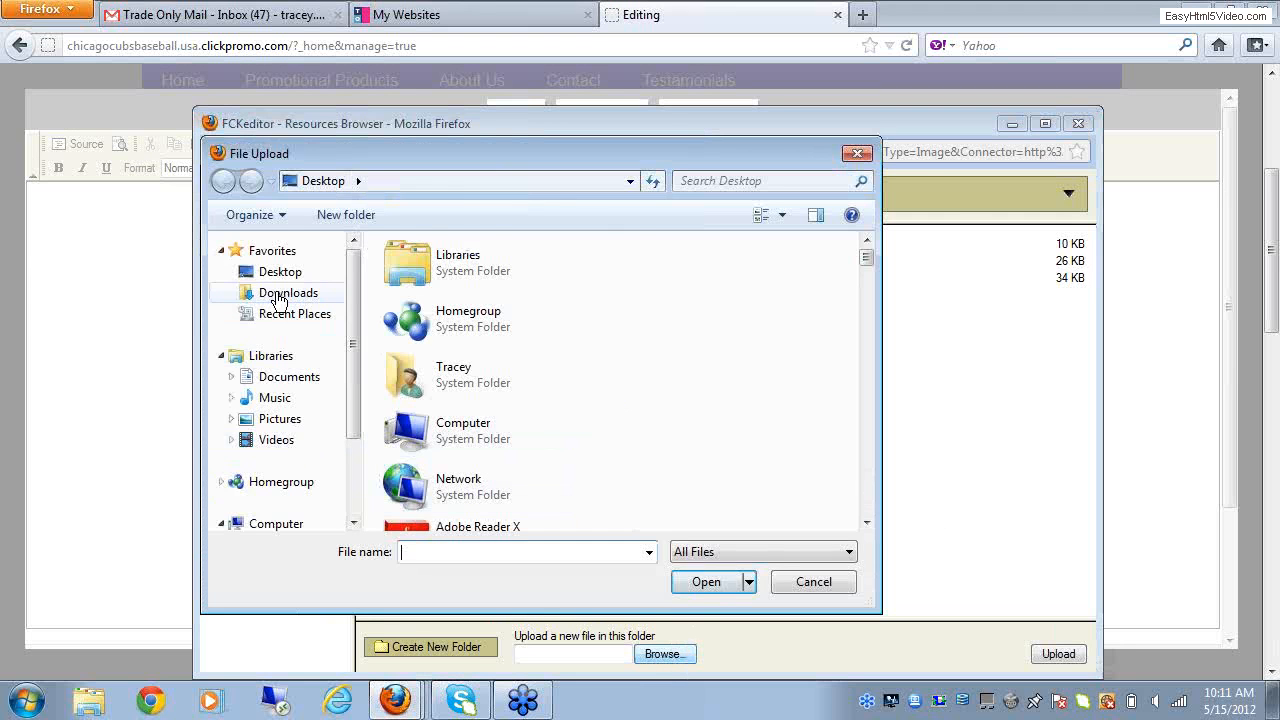
pyautogui.click(279, 276)
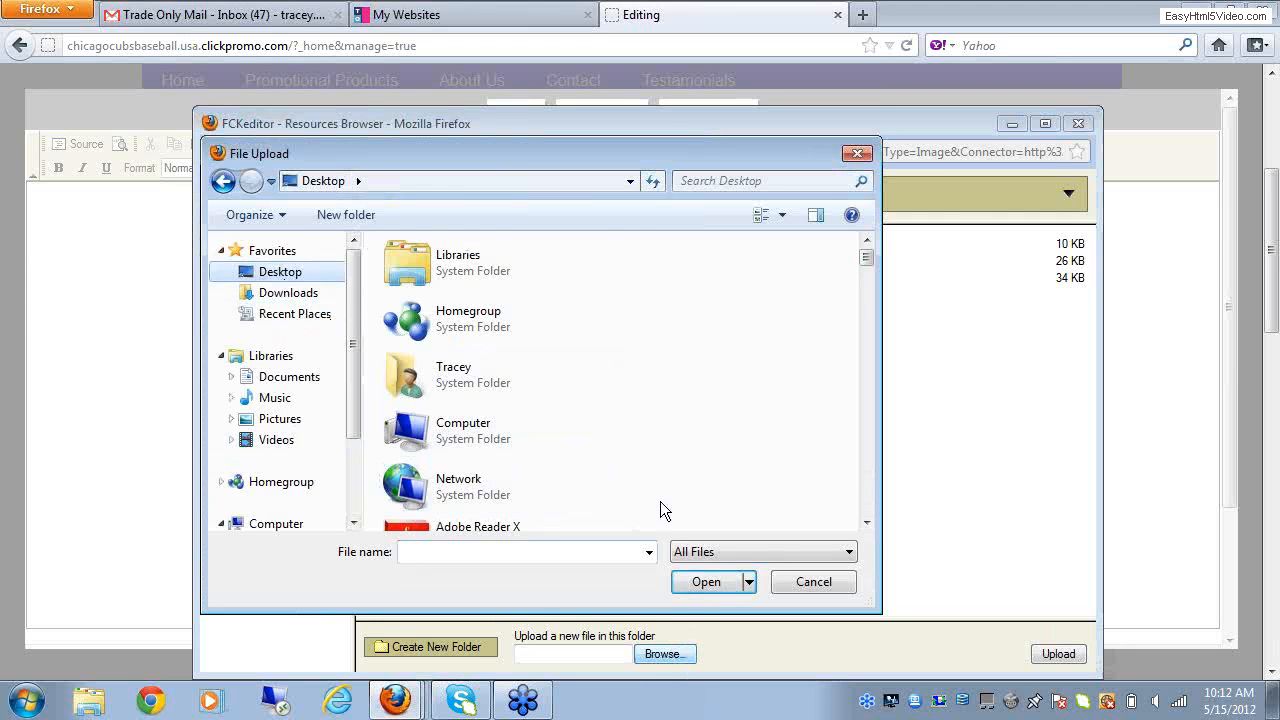
pyautogui.click(866, 523)
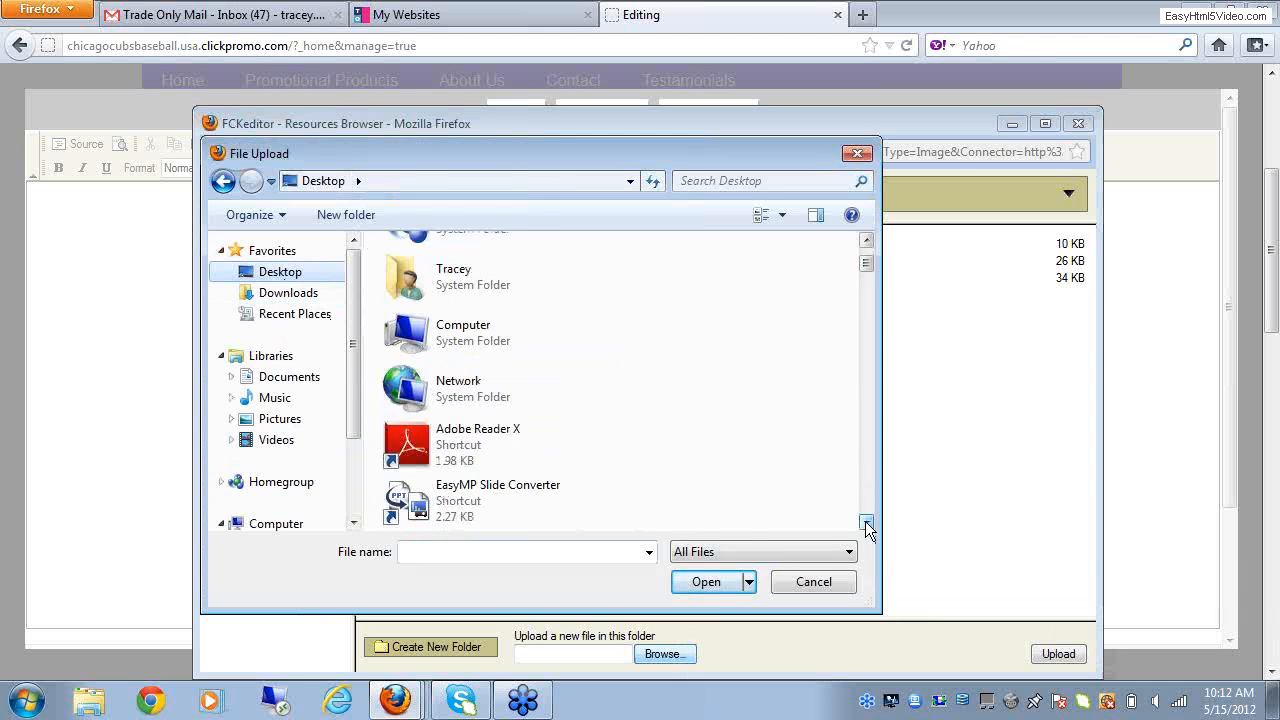
pyautogui.moveTo(865, 521); pyautogui.dragTo(864, 521)
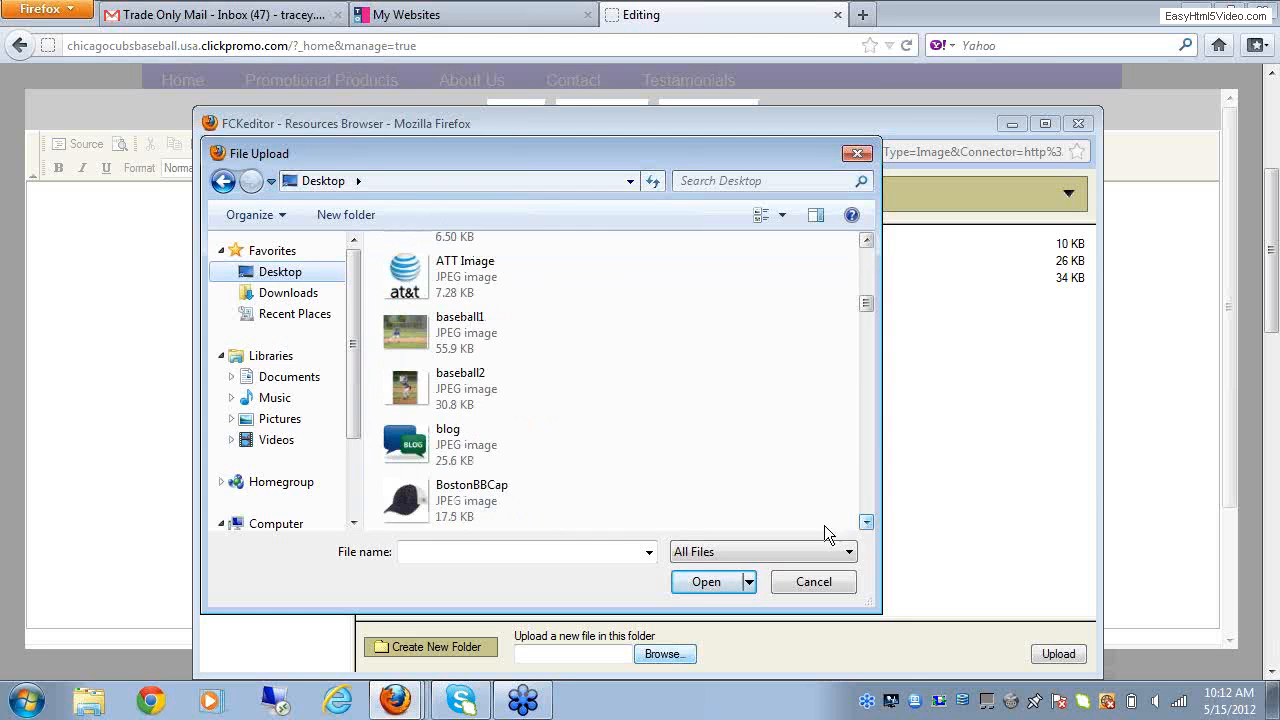
pyautogui.click(399, 449)
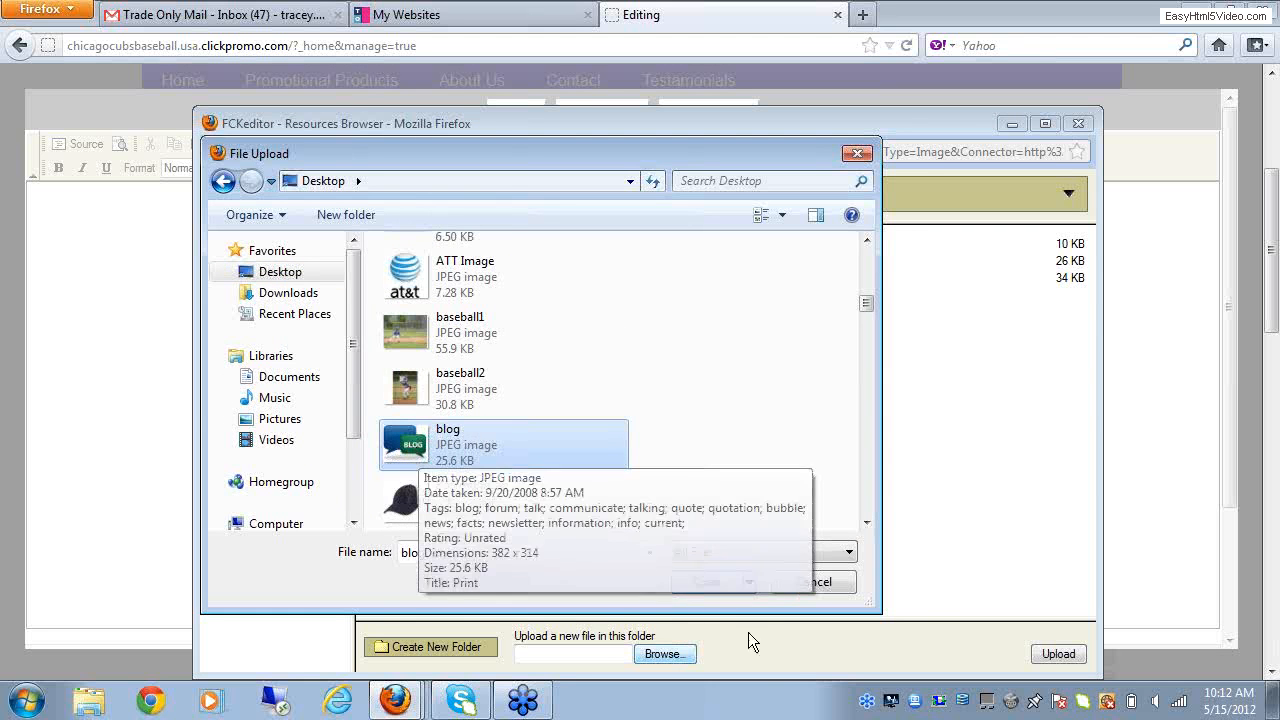
pyautogui.doubleClick(413, 455)
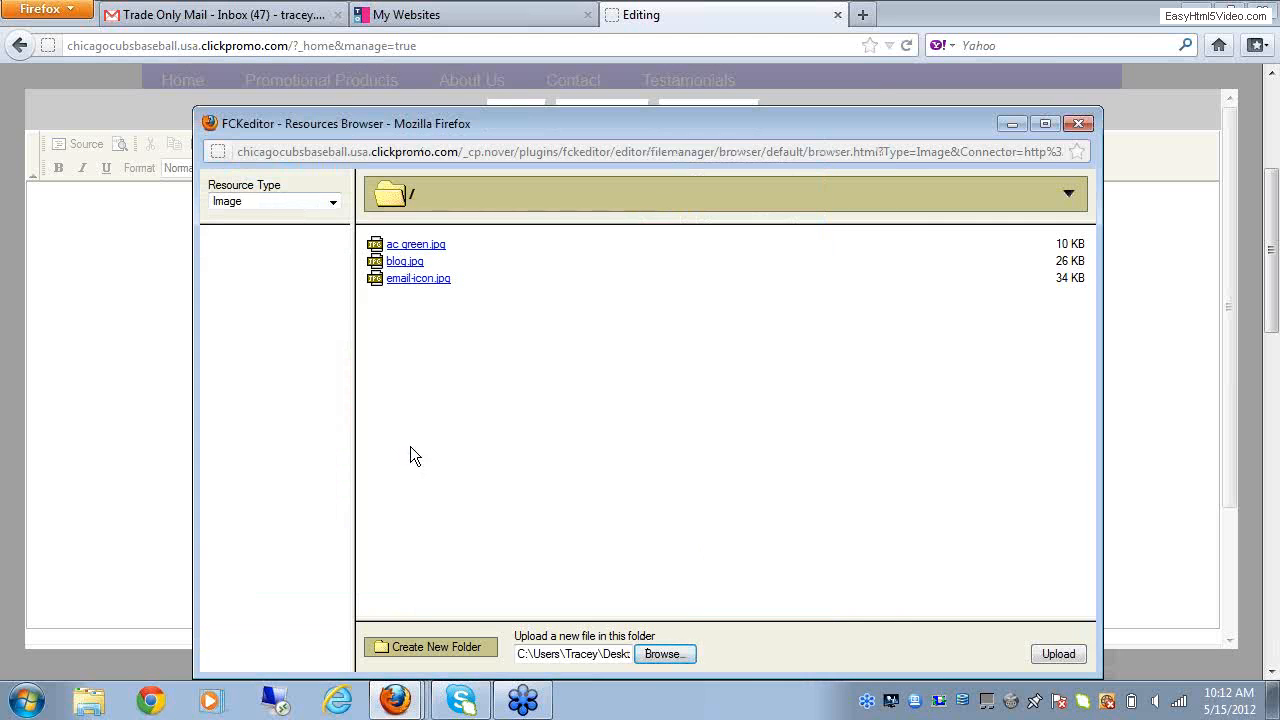
pyautogui.click(1055, 657)
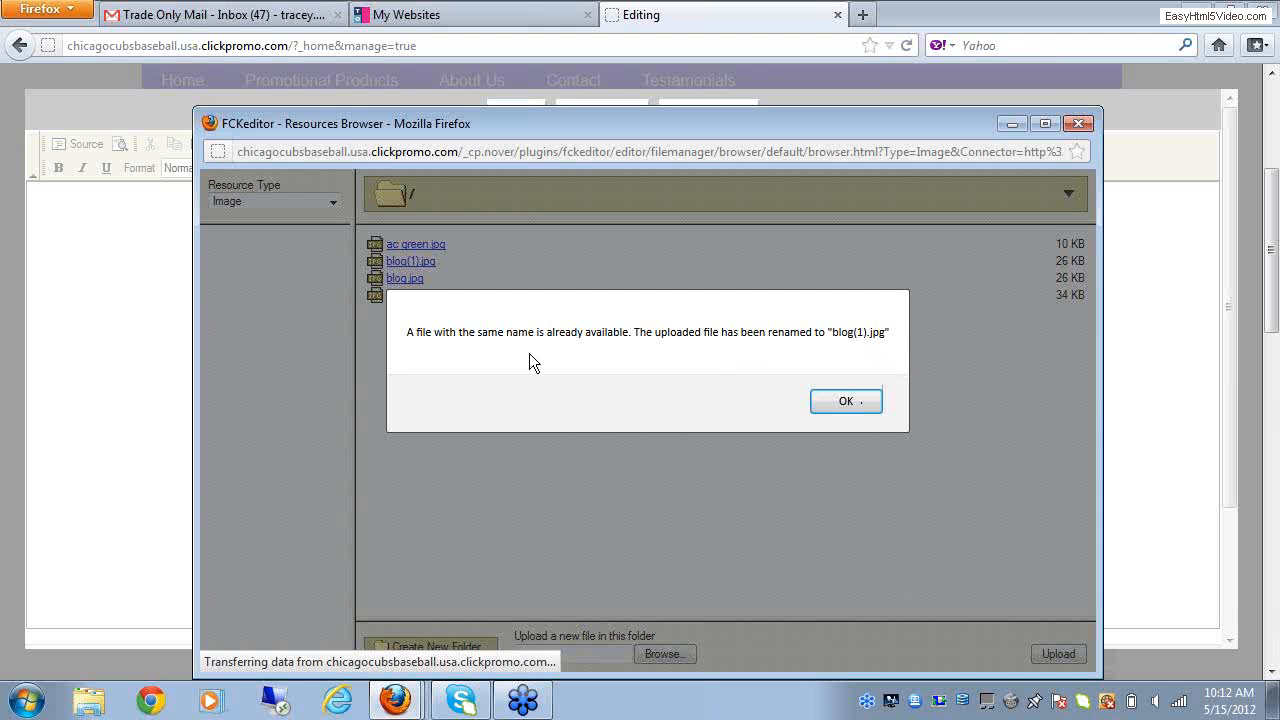
pyautogui.click(846, 401)
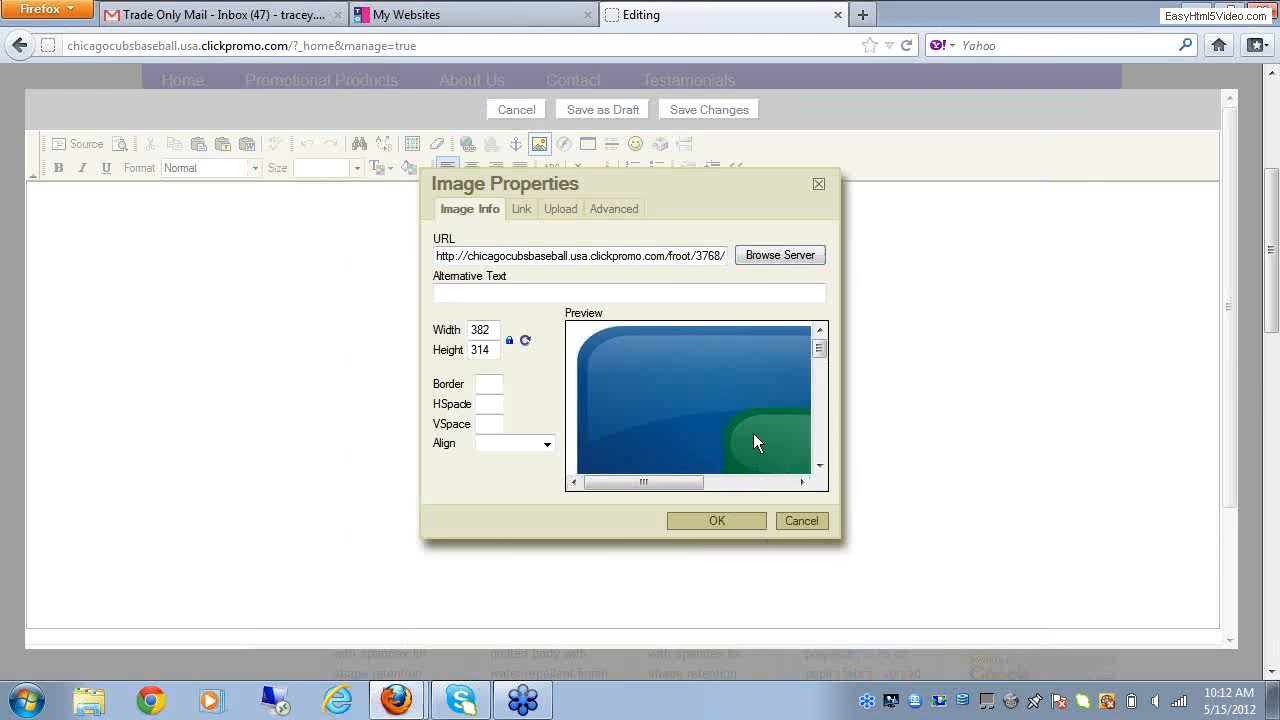
# Step: Set the blog image's width to 100 with proportional height and insert it into the text block
pyautogui.click(492, 330)
pyautogui.moveTo(492, 330); pyautogui.dragTo(466, 330)
pyautogui.write('100')
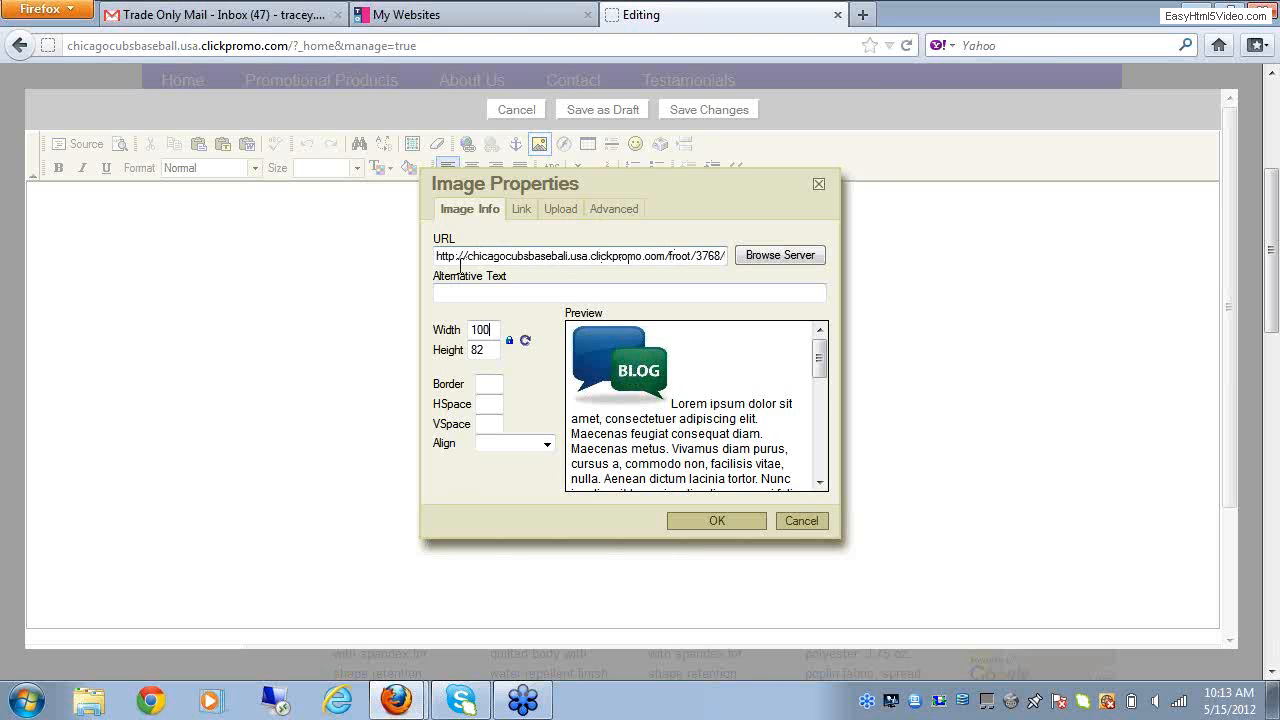
pyautogui.click(703, 520)
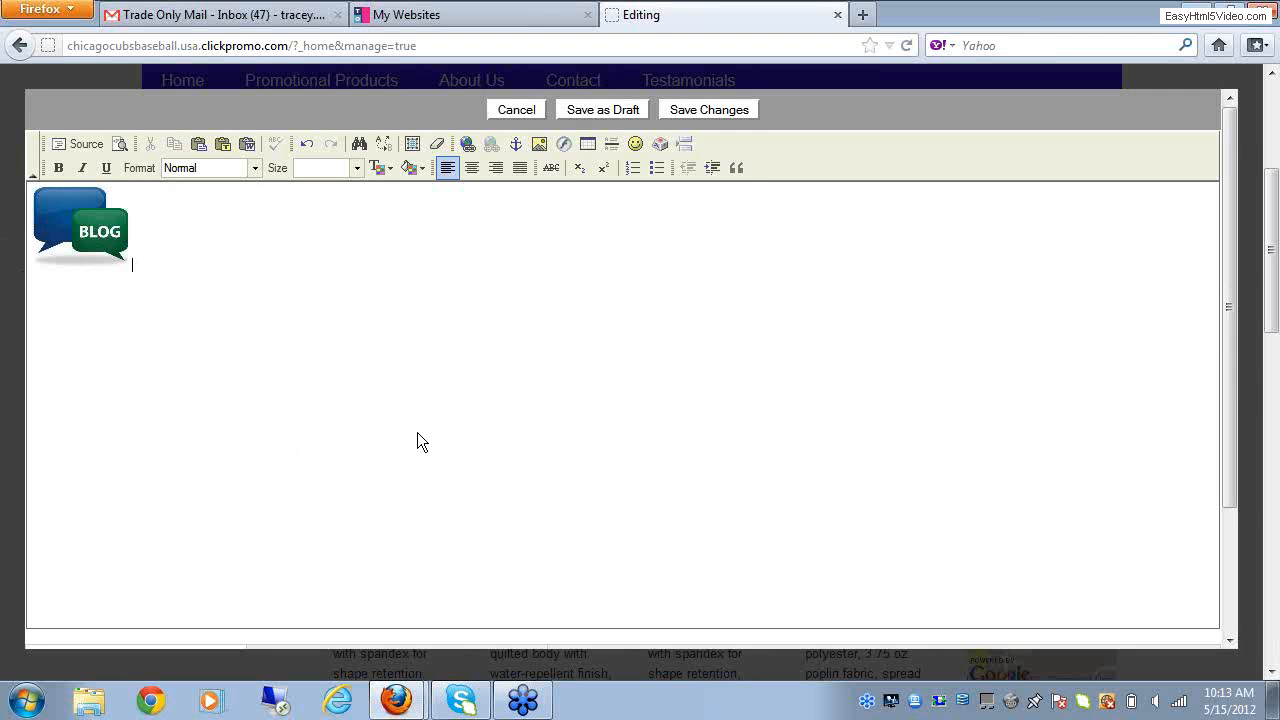
# Step: Start adding a link in the text block, keeping URL as the link type
pyautogui.click(467, 143)
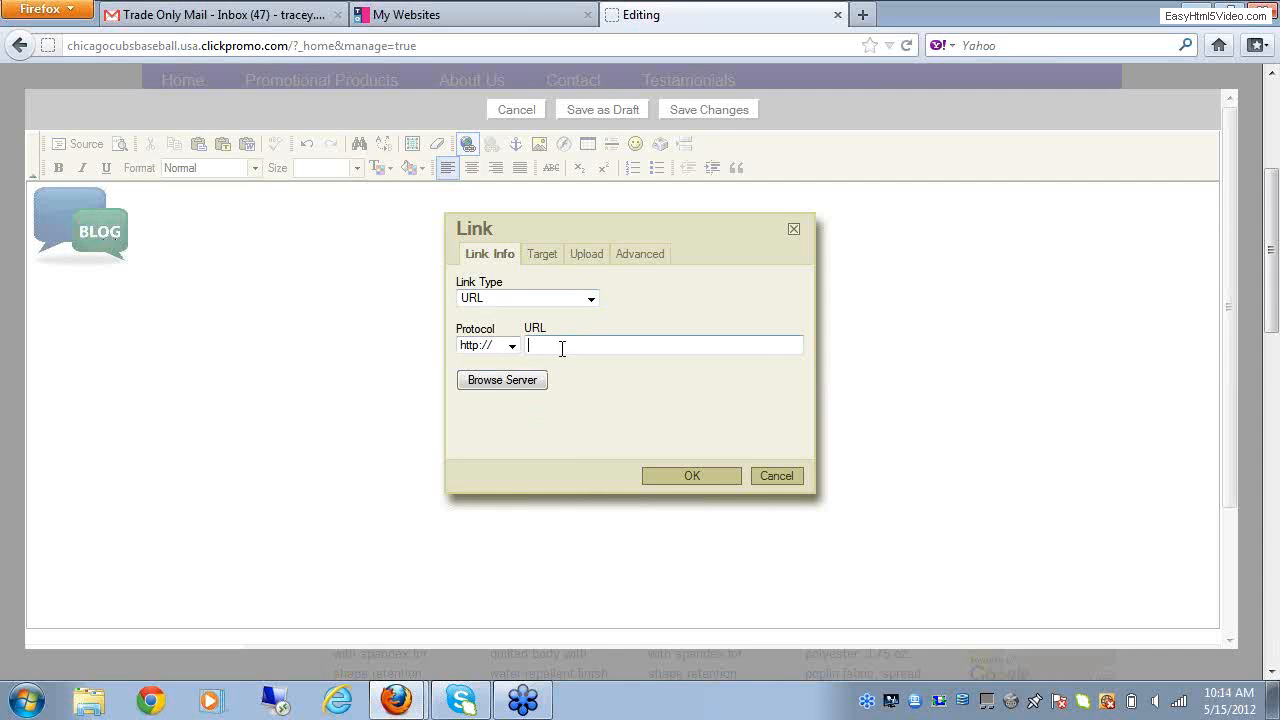
pyautogui.click(591, 301)
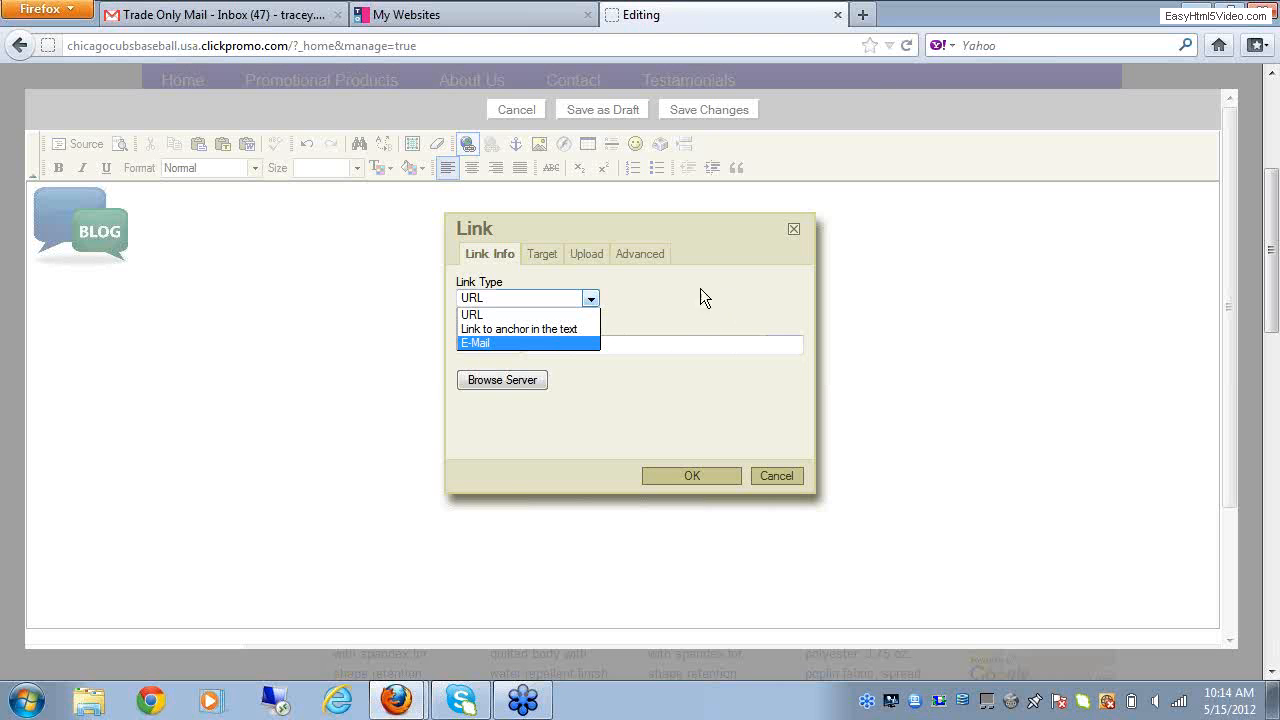
pyautogui.click(544, 298)
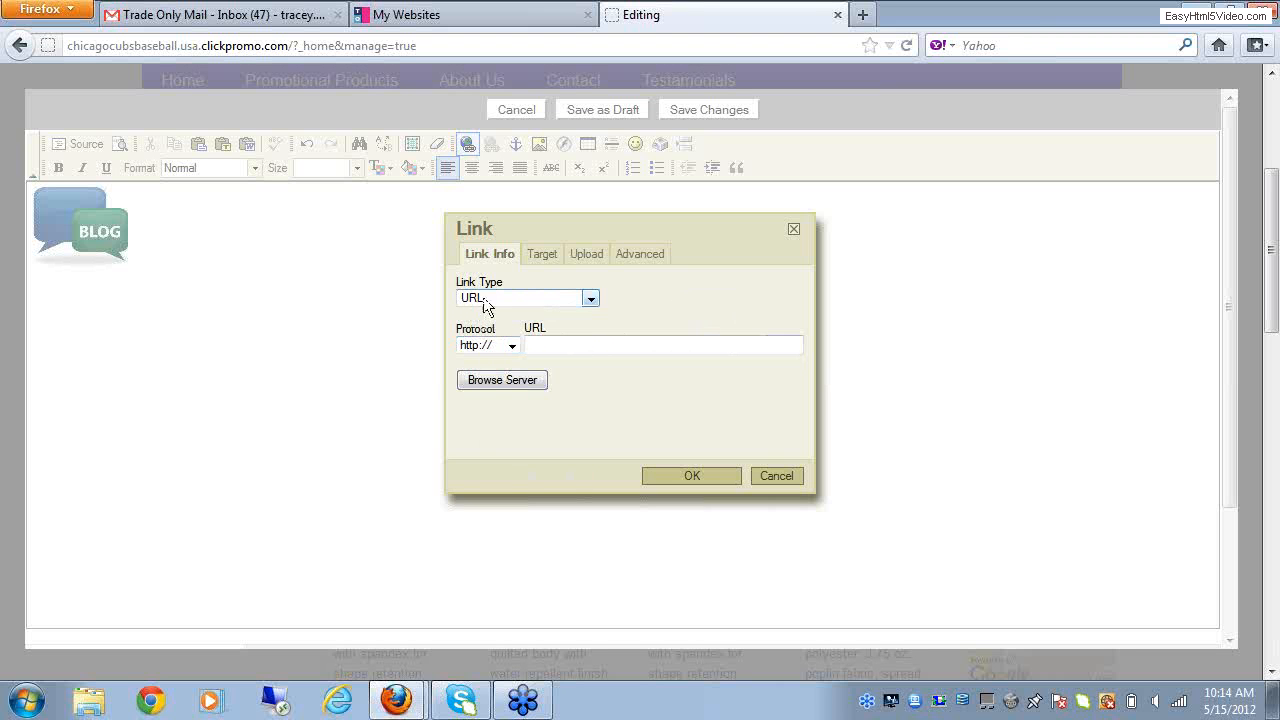
pyautogui.click(545, 344)
# Step: Copy the wordpress.com address from a new browser tab and return to the Home page editor
pyautogui.click(865, 16)
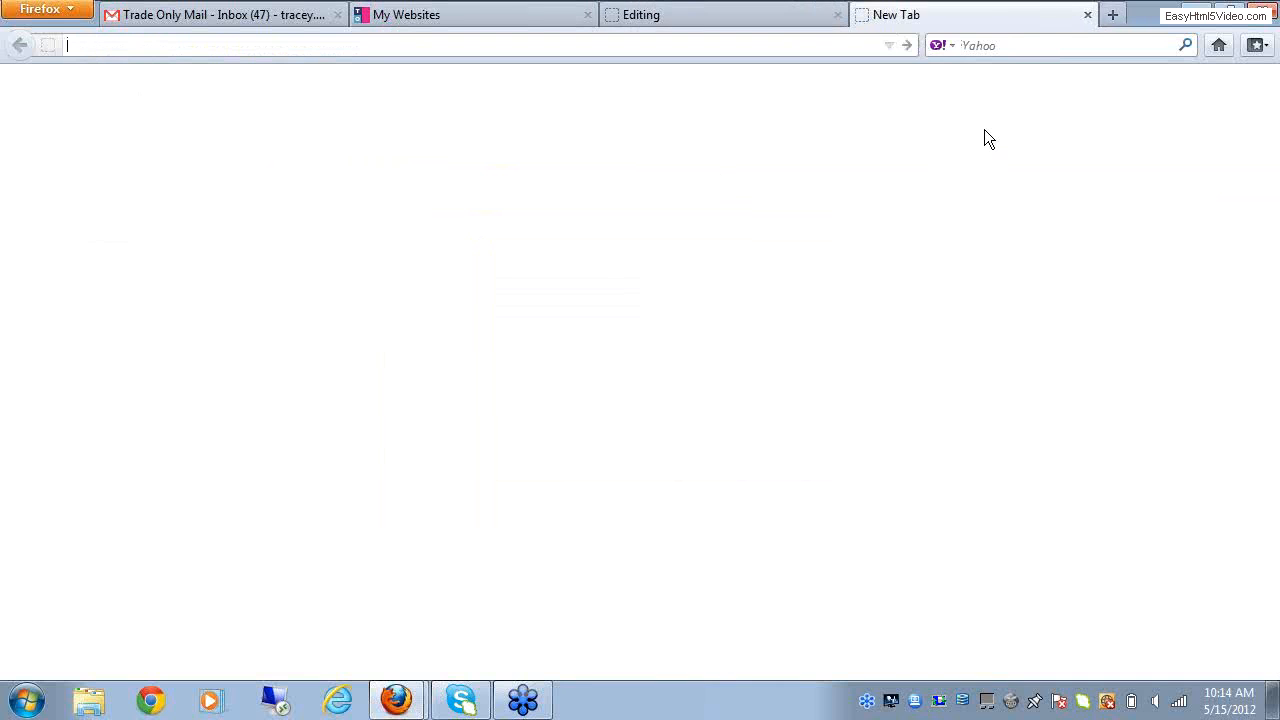
pyautogui.write('ww')
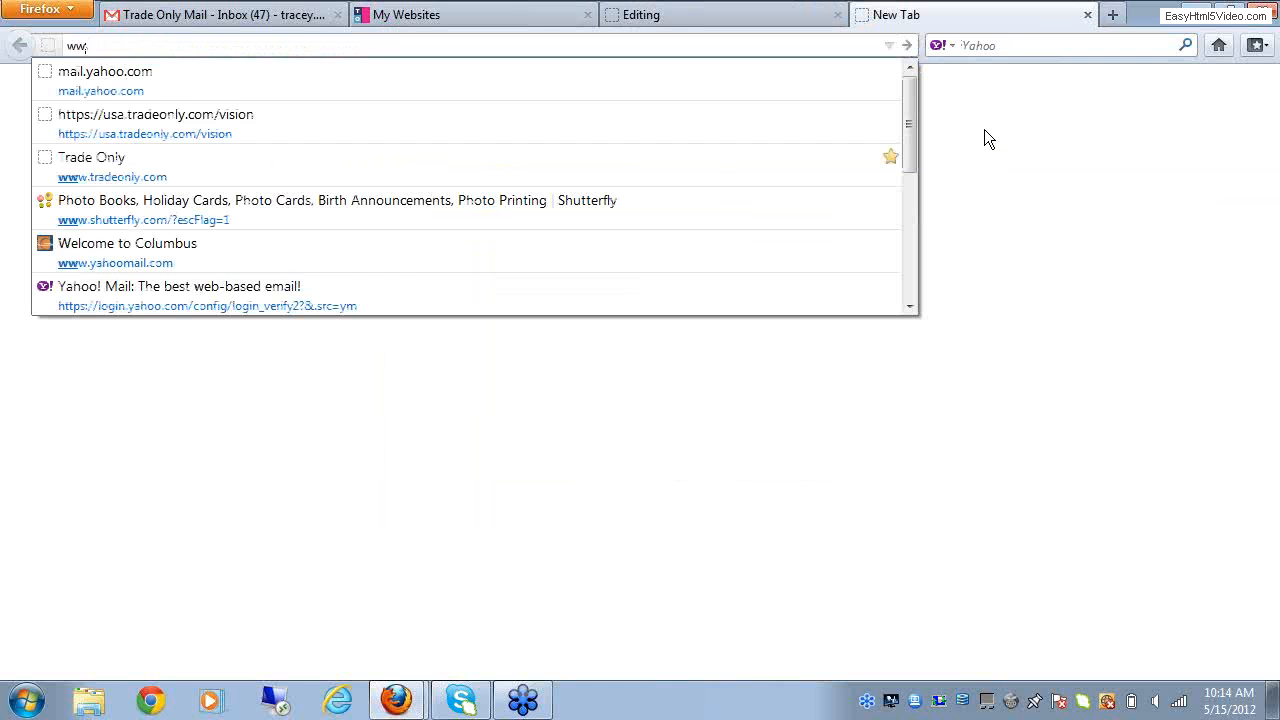
pyautogui.write('ww')
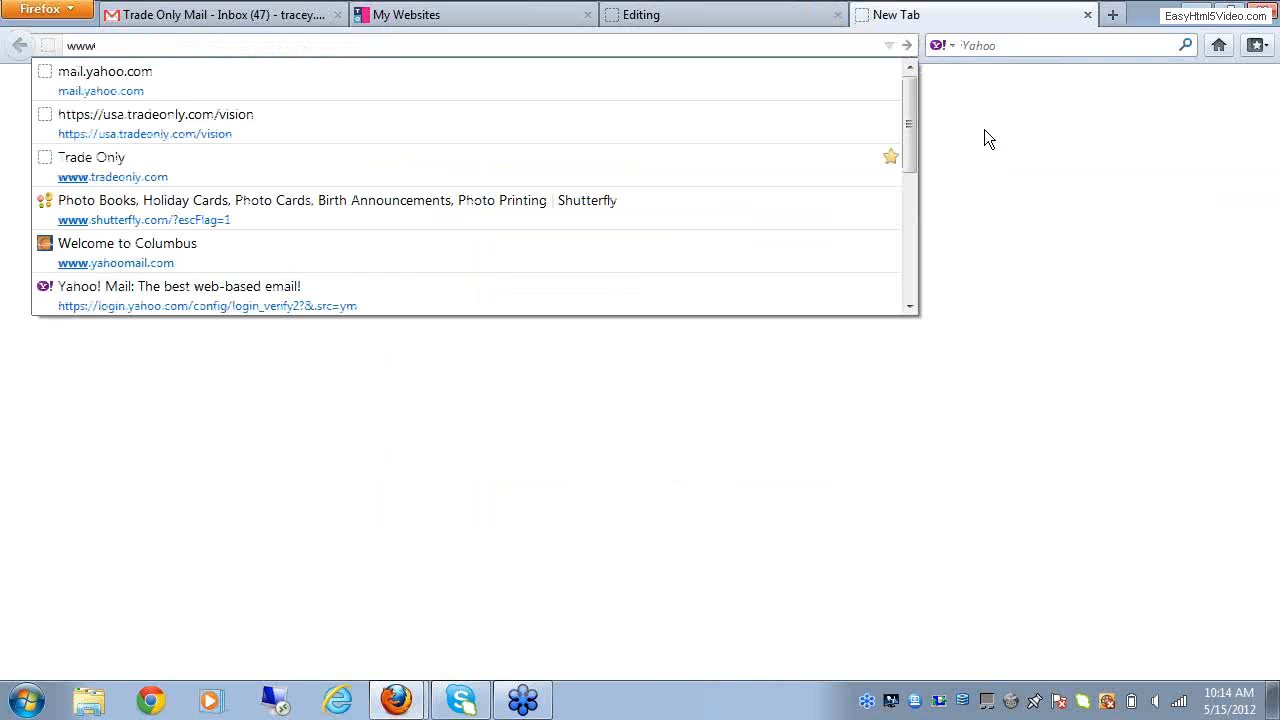
pyautogui.write('.wo')
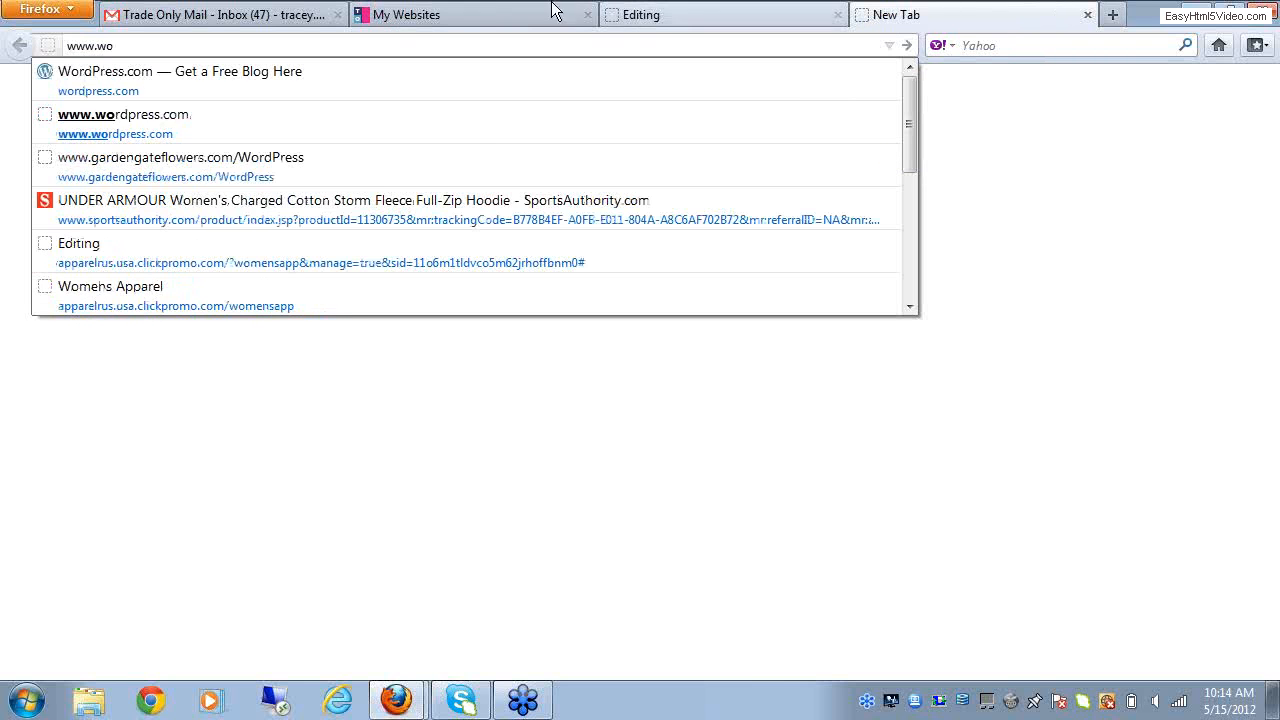
pyautogui.click(82, 82)
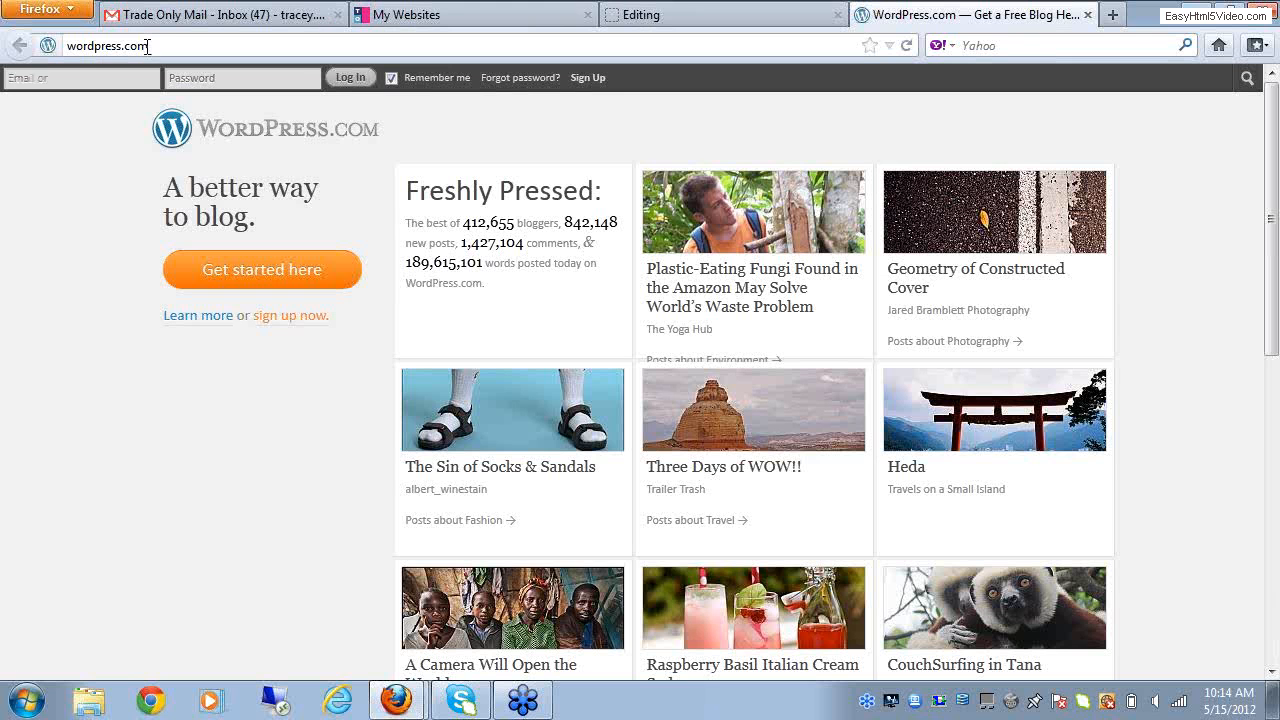
pyautogui.click(147, 46)
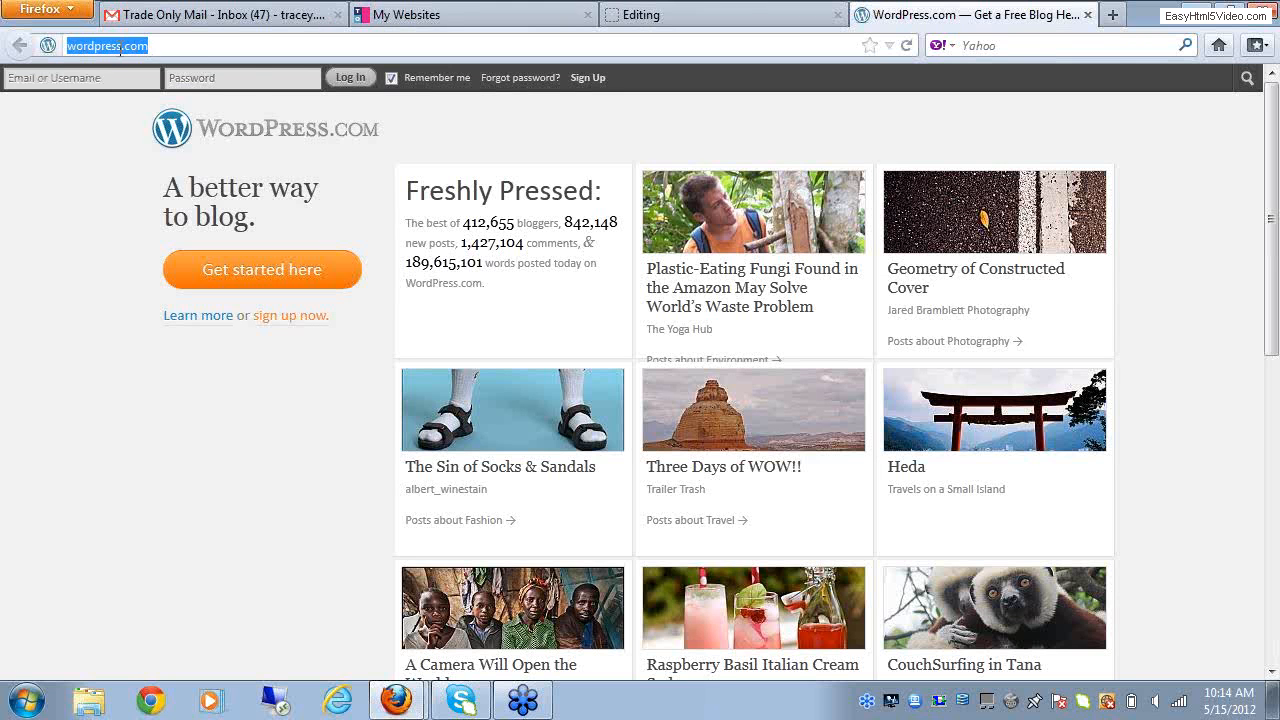
pyautogui.rightClick(120, 48)
pyautogui.click(158, 107)
pyautogui.click(729, 22)
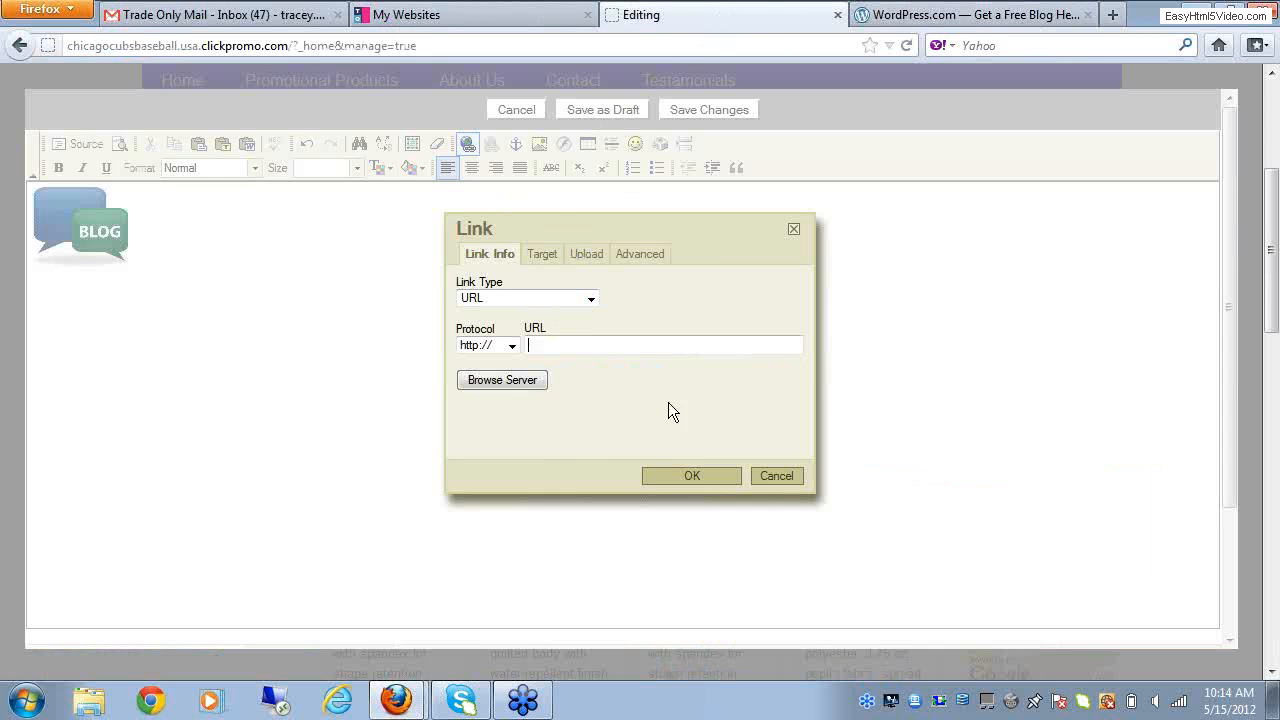
pyautogui.rightClick(541, 350)
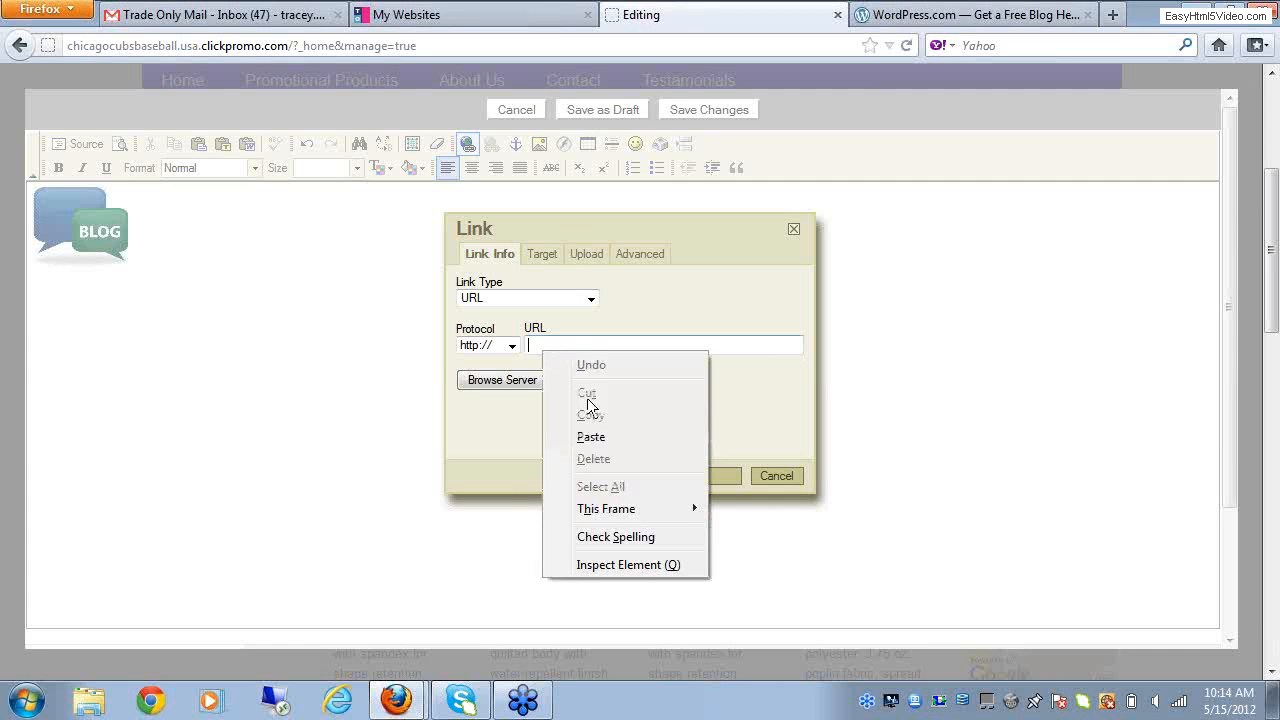
pyautogui.click(602, 436)
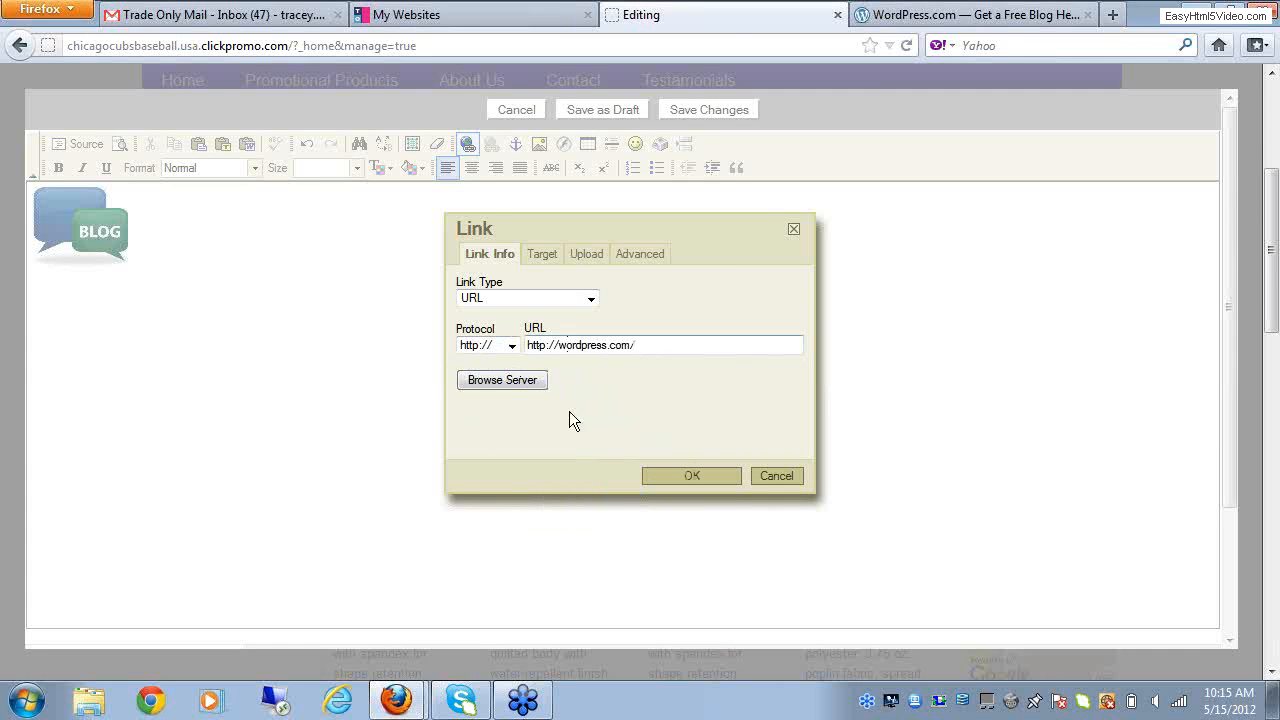
pyautogui.click(712, 476)
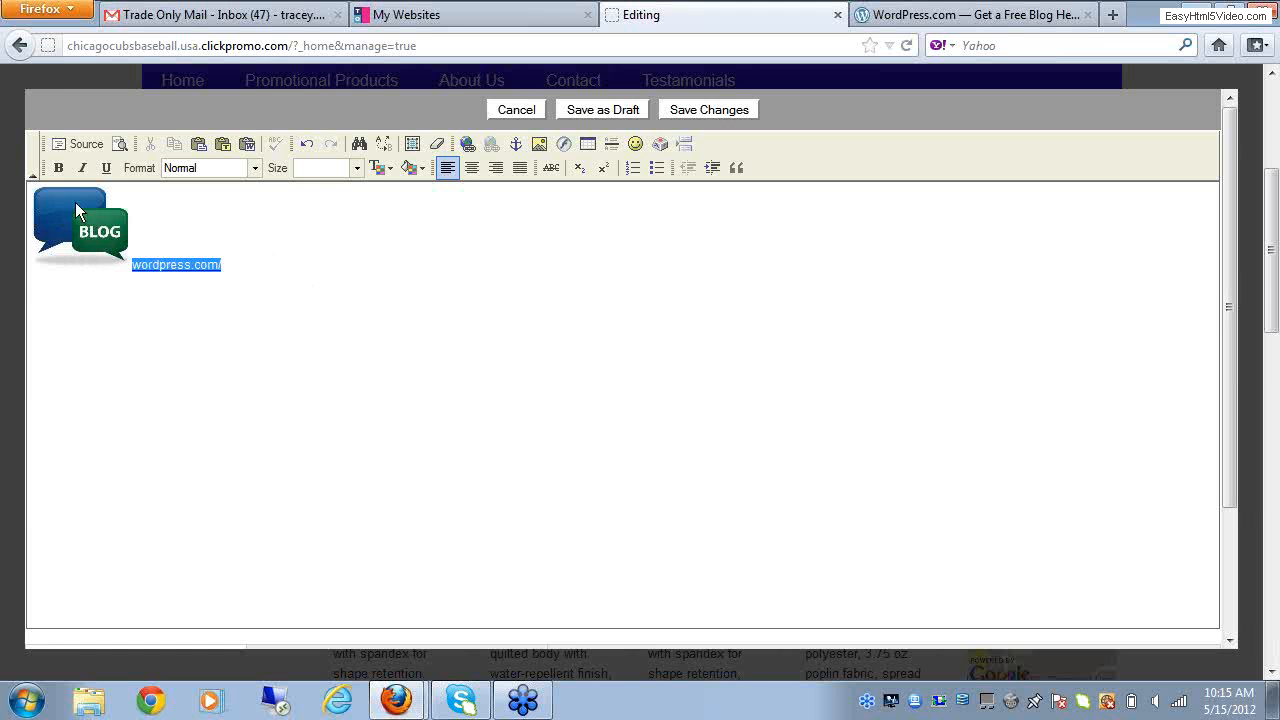
pyautogui.click(88, 237)
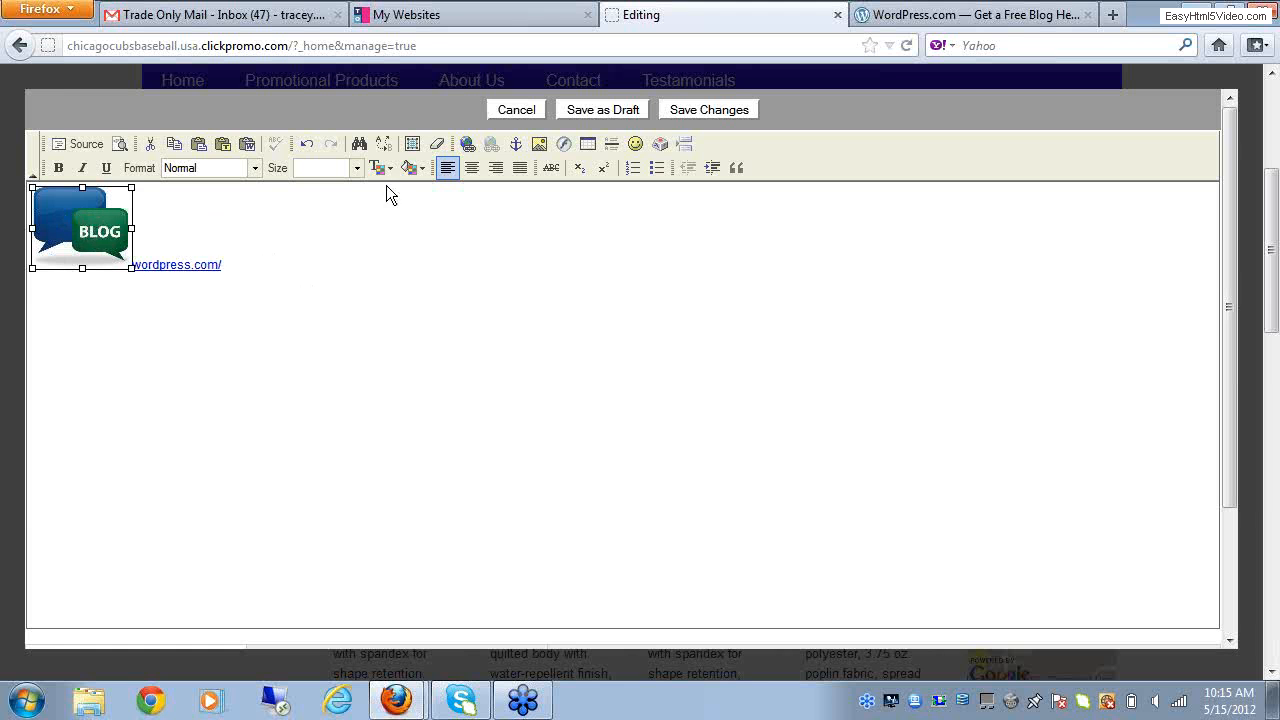
pyautogui.click(467, 144)
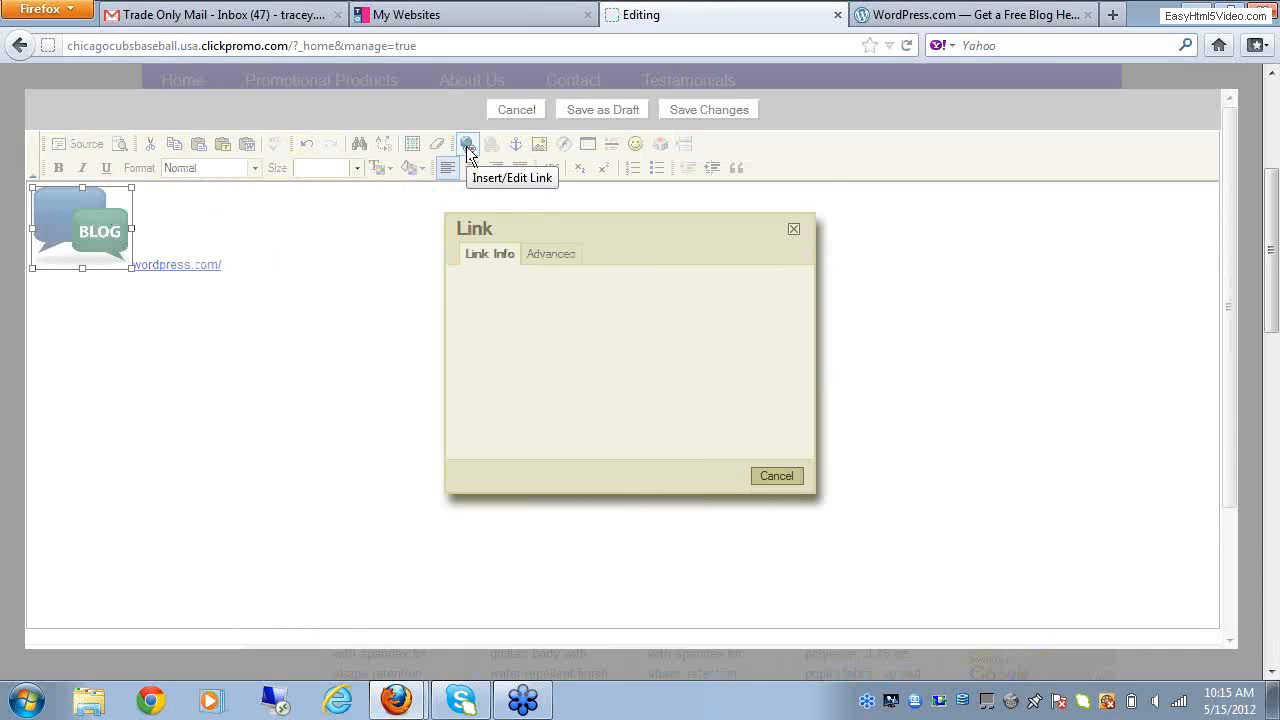
pyautogui.rightClick(553, 342)
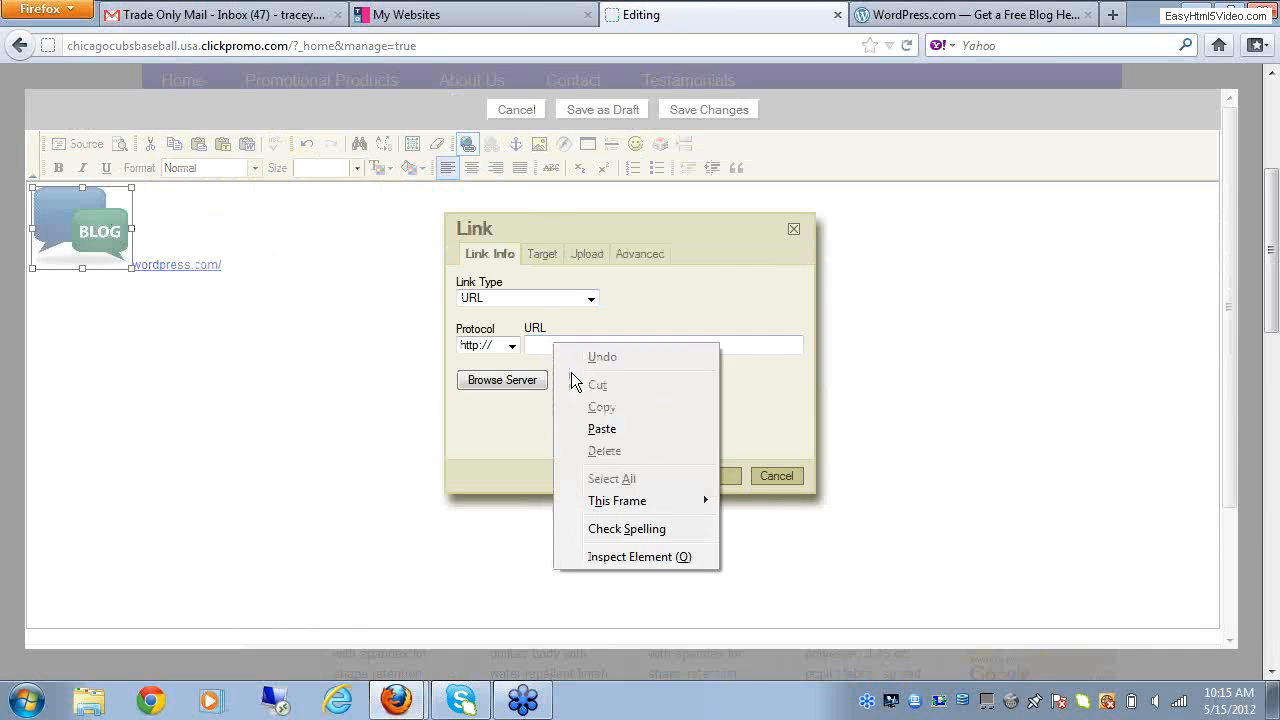
pyautogui.click(605, 429)
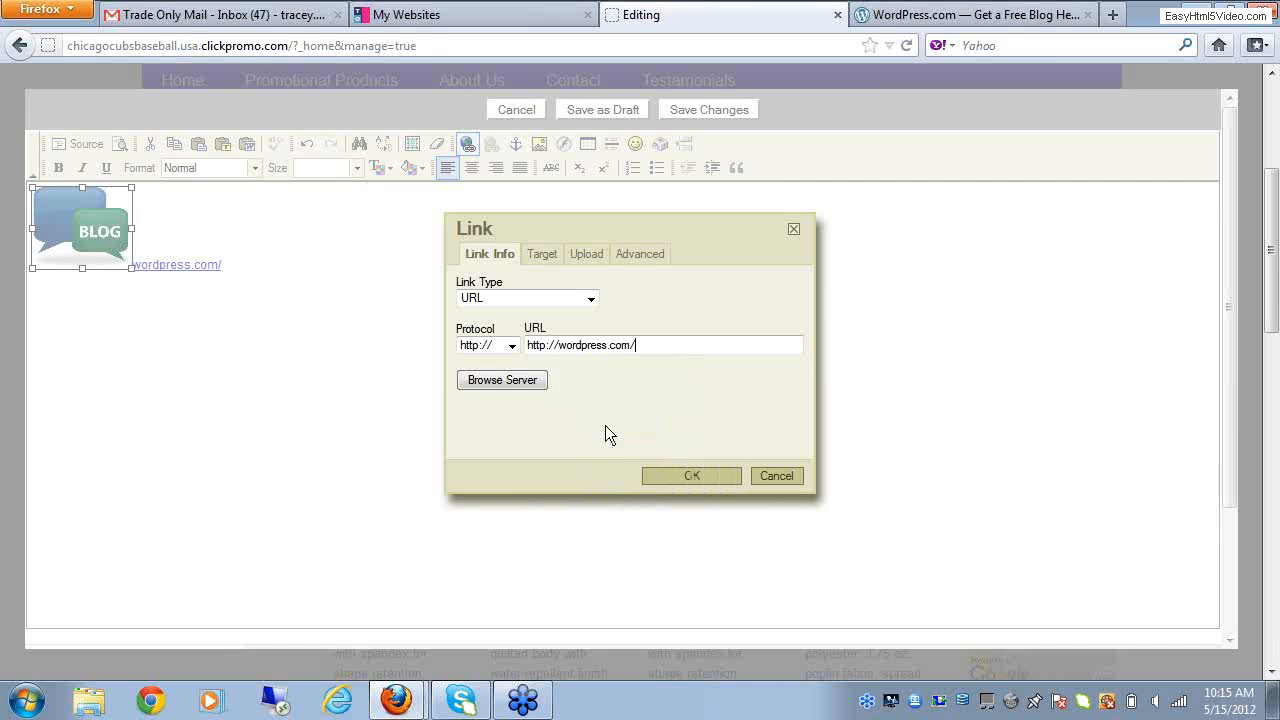
pyautogui.click(686, 476)
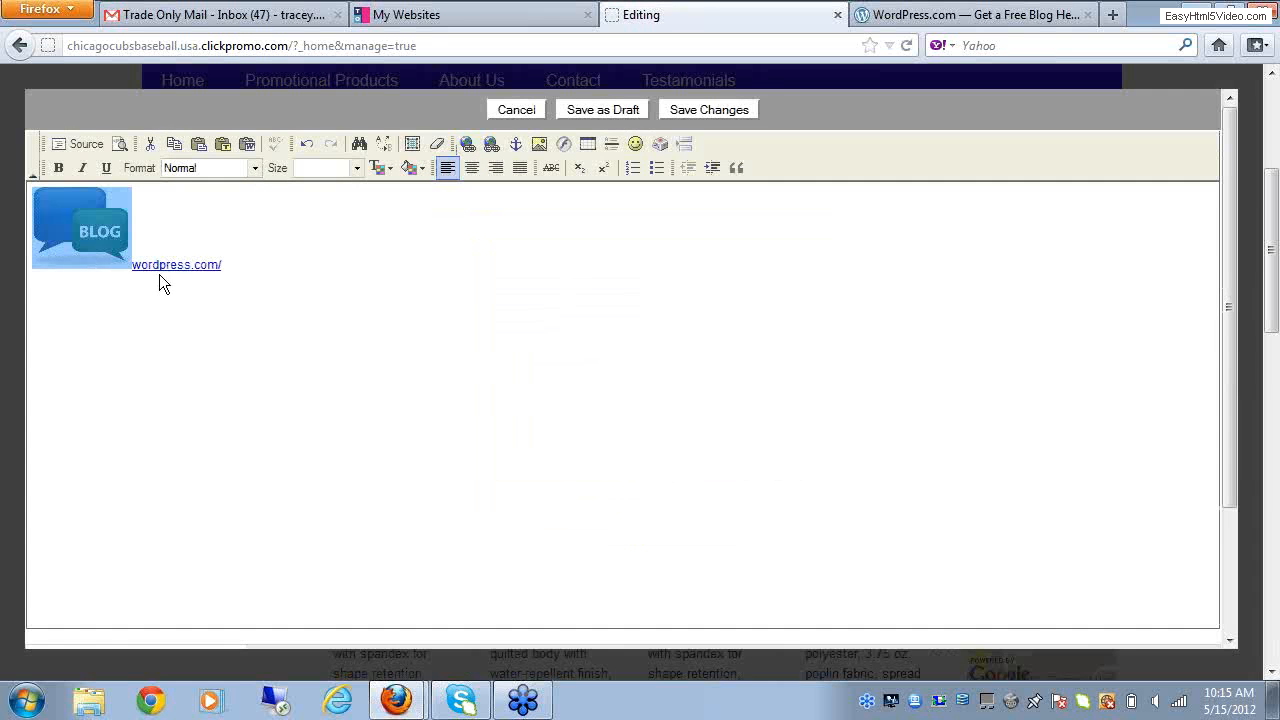
# Step: Delete the wordpress.com/ text link beside the blog image
pyautogui.click(225, 267)
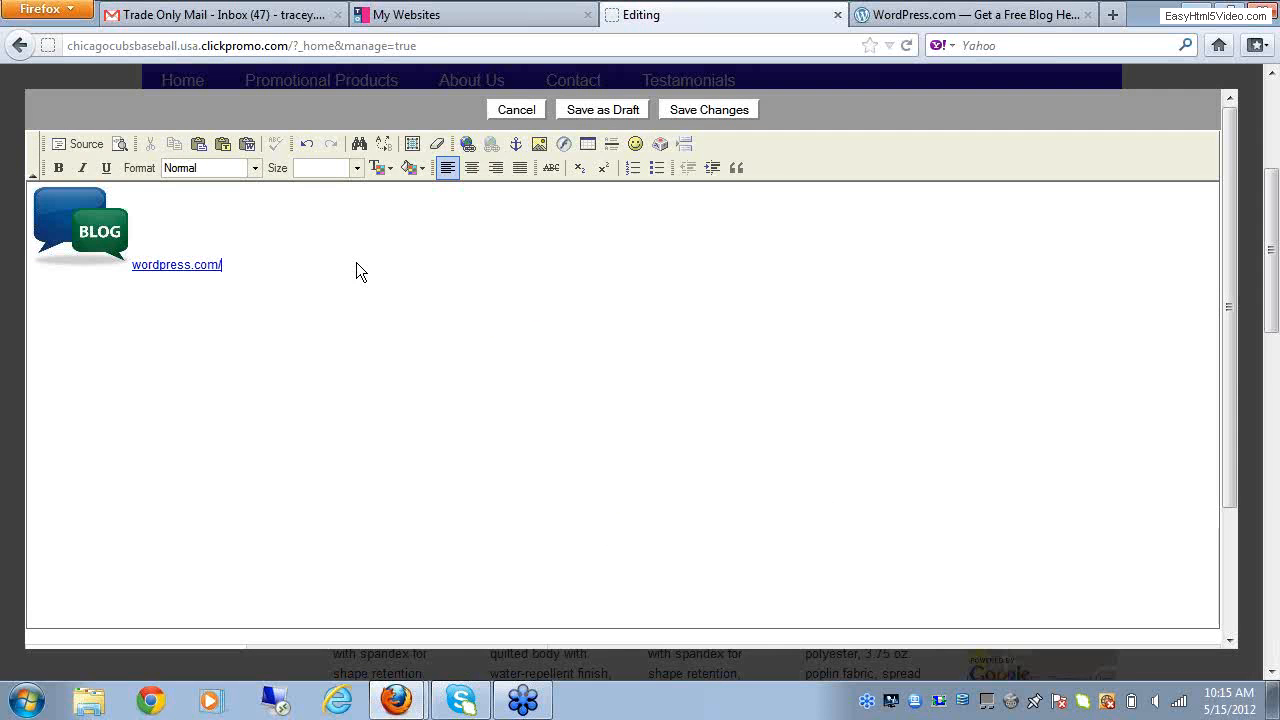
pyautogui.press('BackSpace')
pyautogui.press('BackSpace')
pyautogui.press('BackSpace')
pyautogui.press('BackSpace')
pyautogui.press('BackSpace')
pyautogui.press('BackSpace')
pyautogui.press('BackSpace')
pyautogui.press('BackSpace')
pyautogui.press('BackSpace')
pyautogui.press('BackSpace')
pyautogui.press('BackSpace')
pyautogui.press('BackSpace')
pyautogui.press('BackSpace')
pyautogui.press('BackSpace')
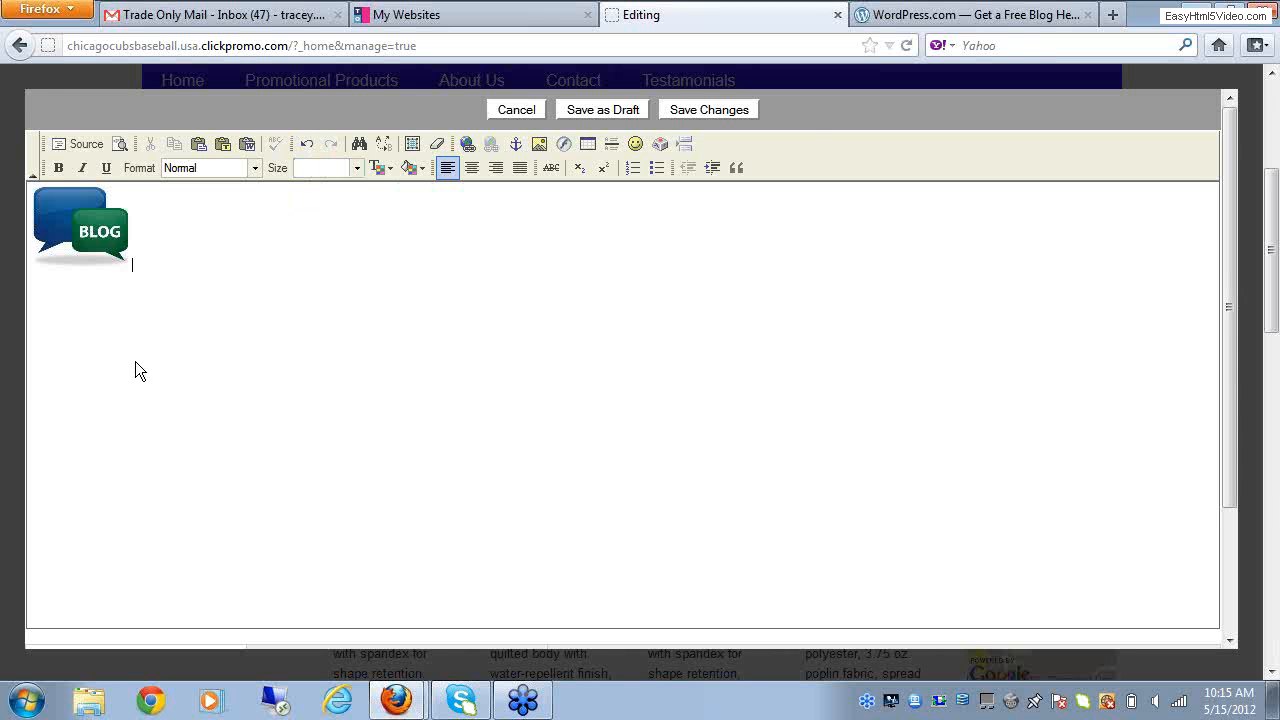
# Step: Save the changes to the Texthtml module and publish the Home page
pyautogui.click(237, 297)
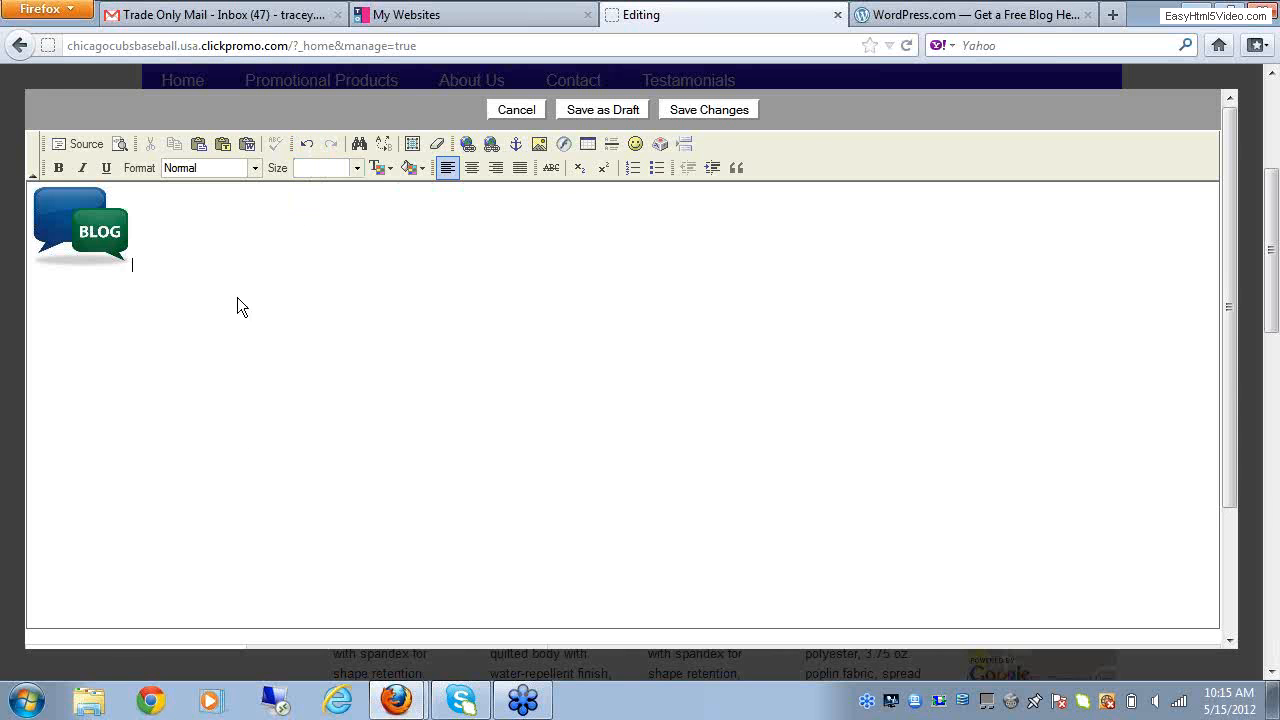
pyautogui.click(709, 110)
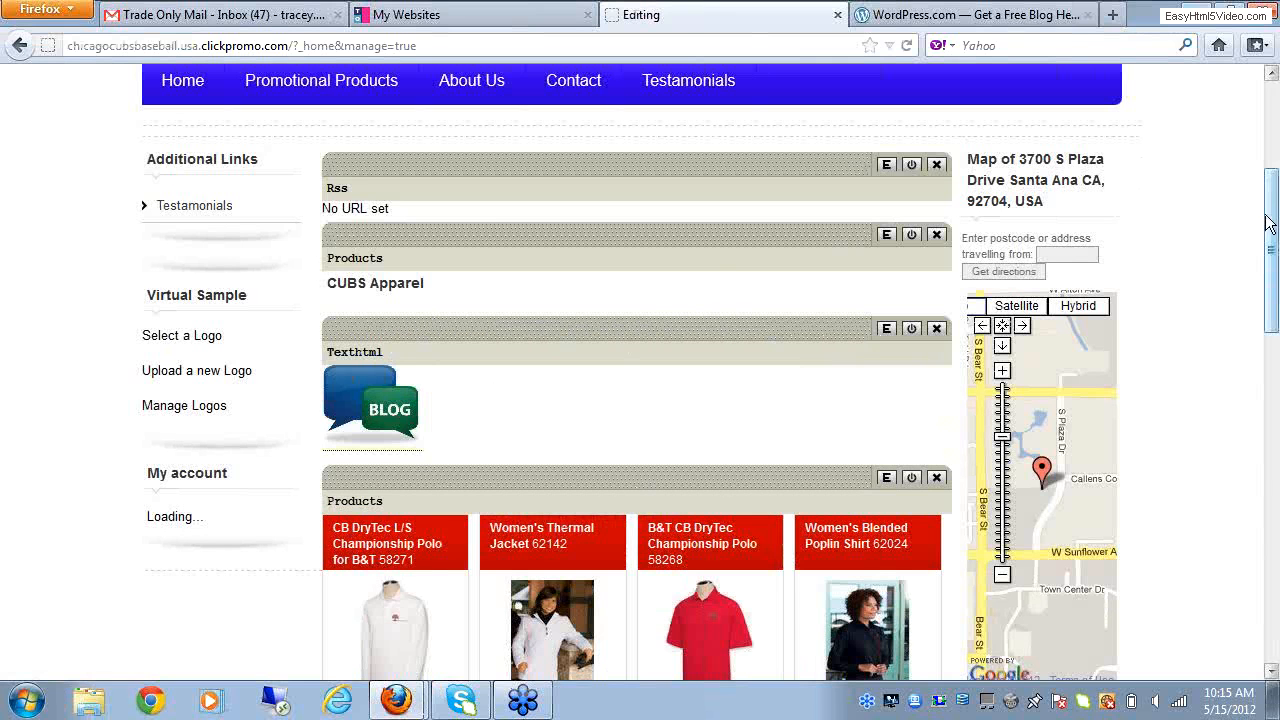
pyautogui.moveTo(1270, 222); pyautogui.dragTo(1275, 127)
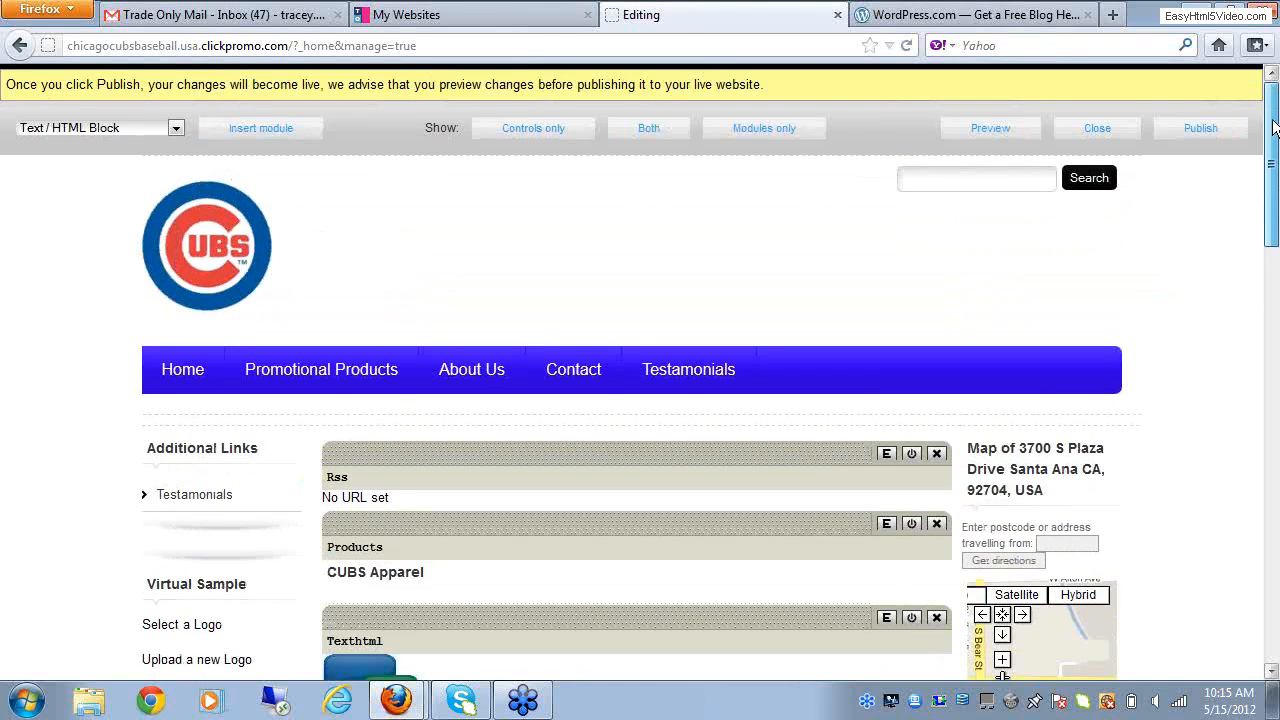
pyautogui.scroll(-1, 400, 500)
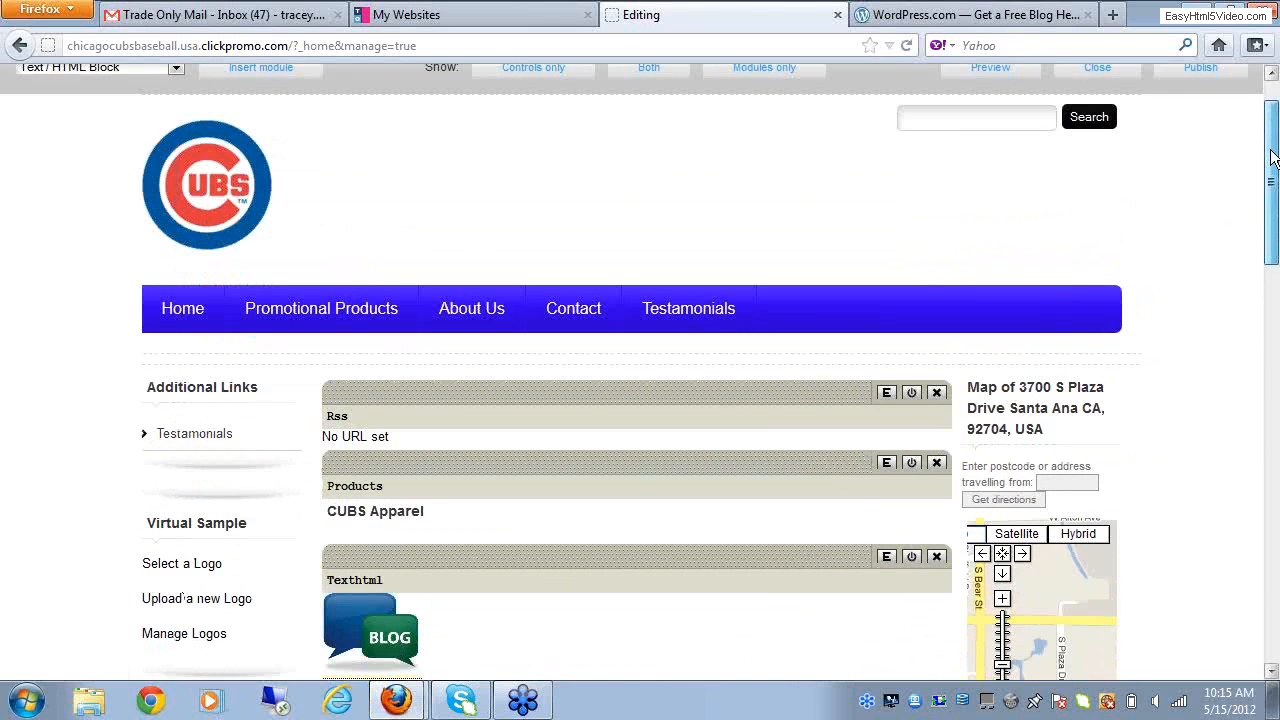
pyautogui.scroll(1, 1273, 157)
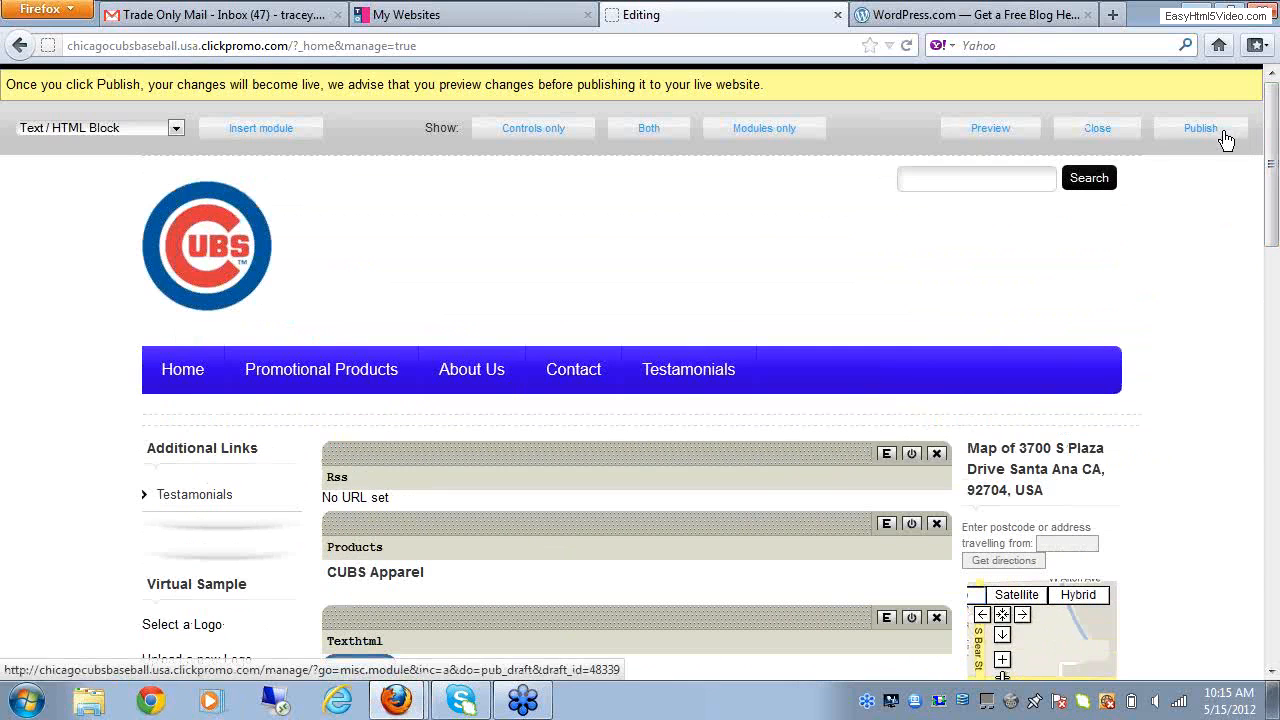
pyautogui.click(1225, 139)
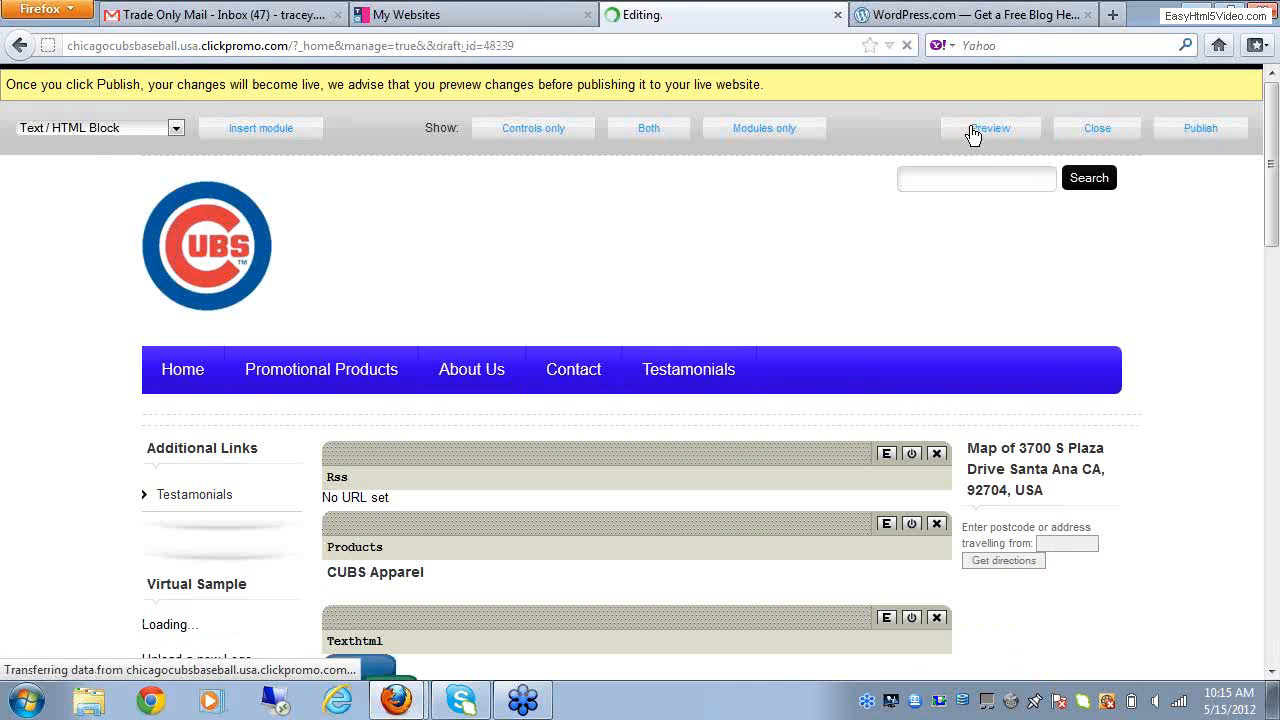
# Step: Preview the Home page, test the blog image's link, and close both WordPress tabs
pyautogui.click(972, 132)
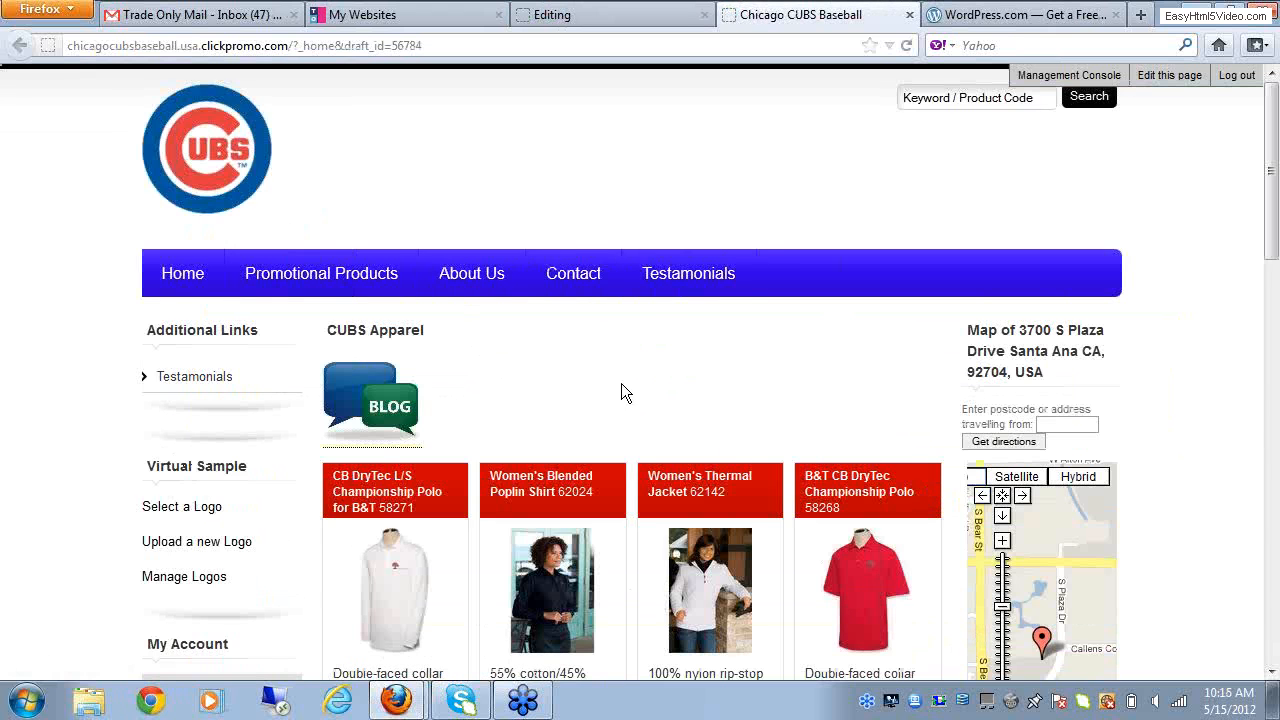
pyautogui.click(363, 403)
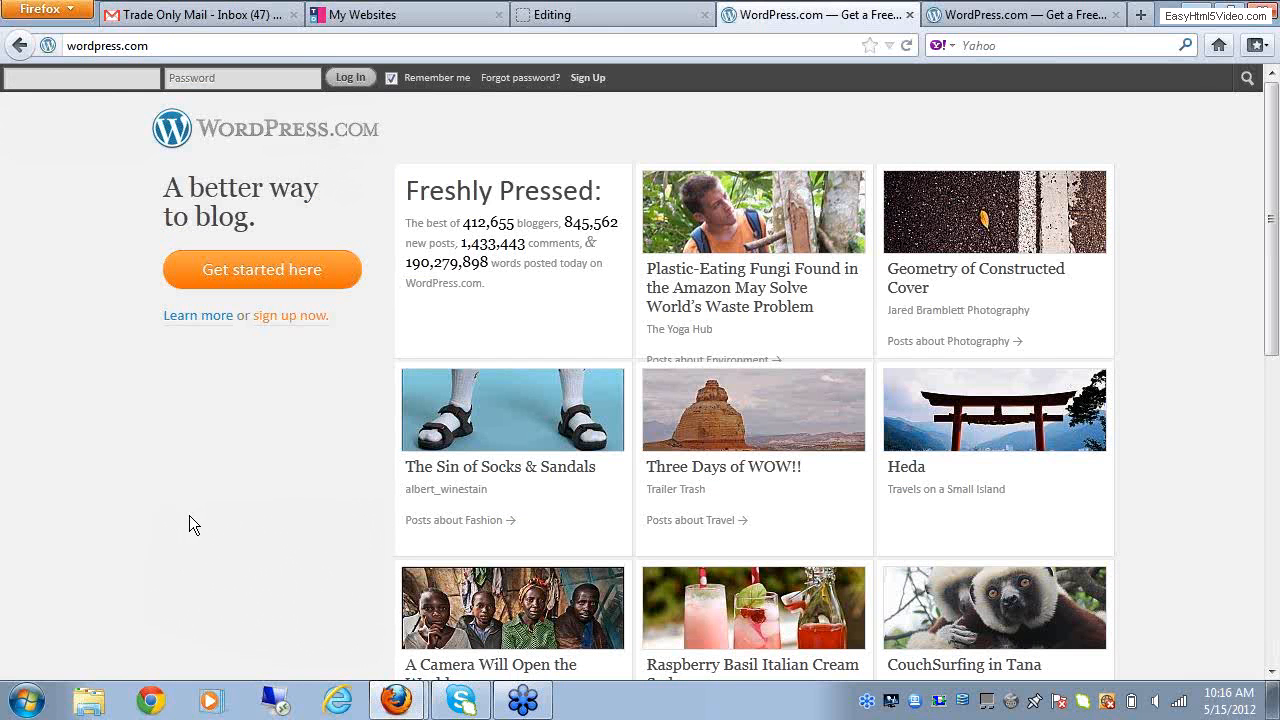
pyautogui.click(1115, 15)
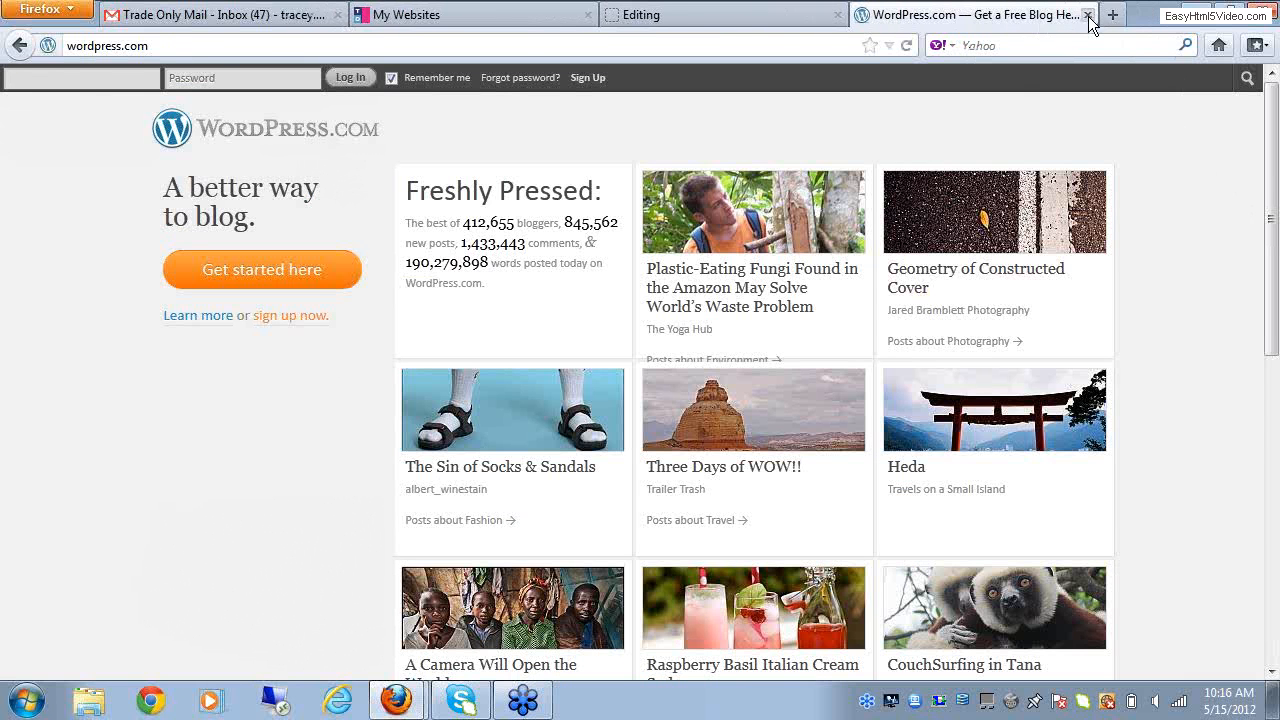
pyautogui.click(1088, 15)
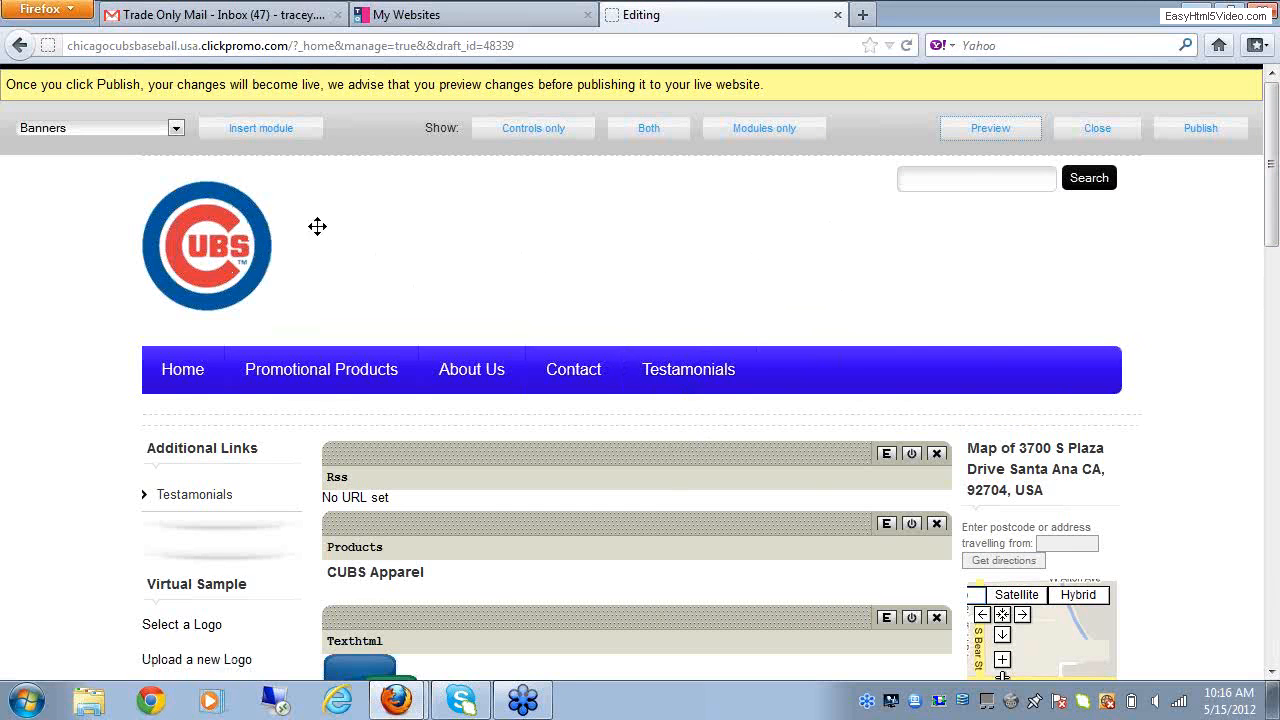
# Step: Choose Text / HTML Block as the module type and reopen the Texthtml module with the blog image for editing
pyautogui.click(176, 128)
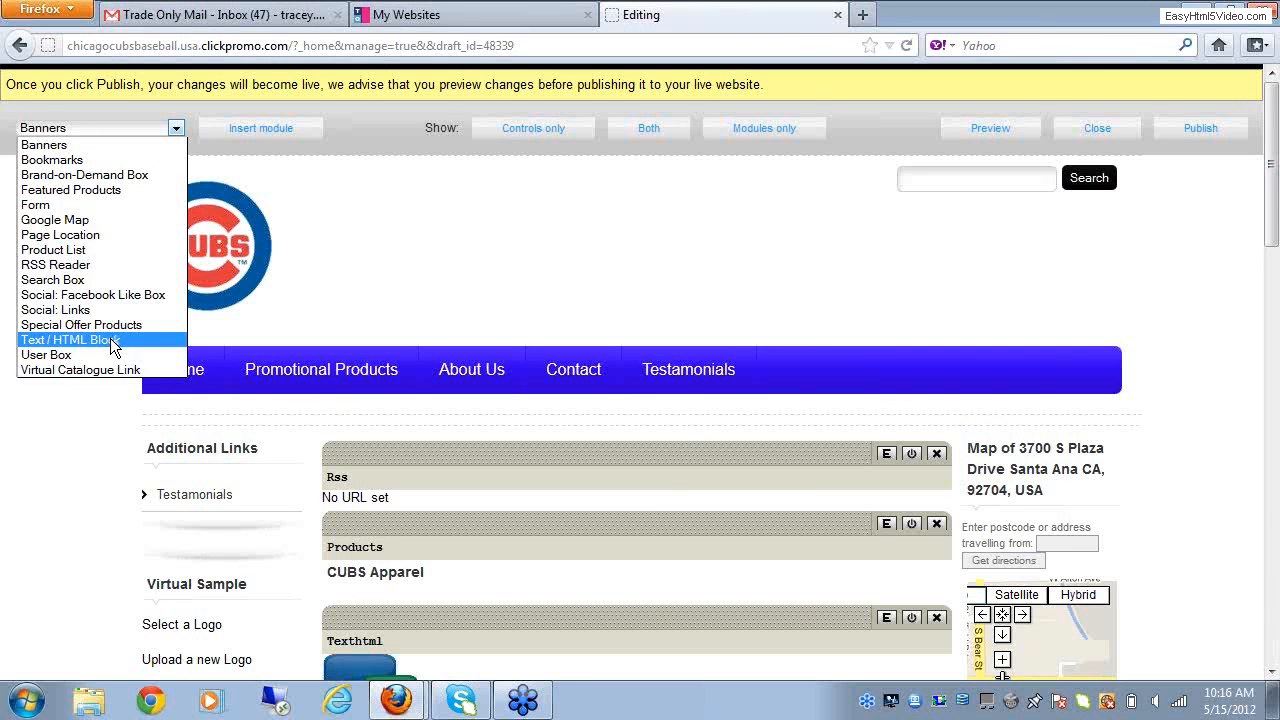
pyautogui.click(113, 341)
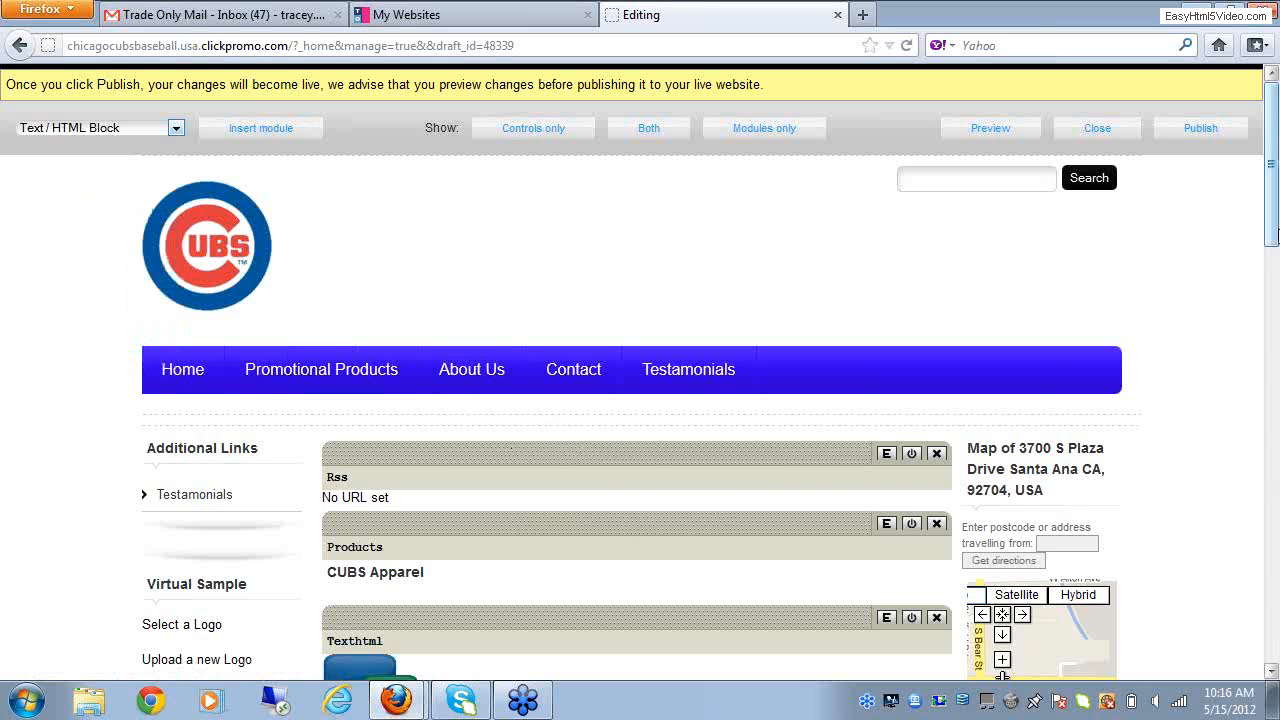
pyautogui.moveTo(1269, 238); pyautogui.dragTo(1269, 310)
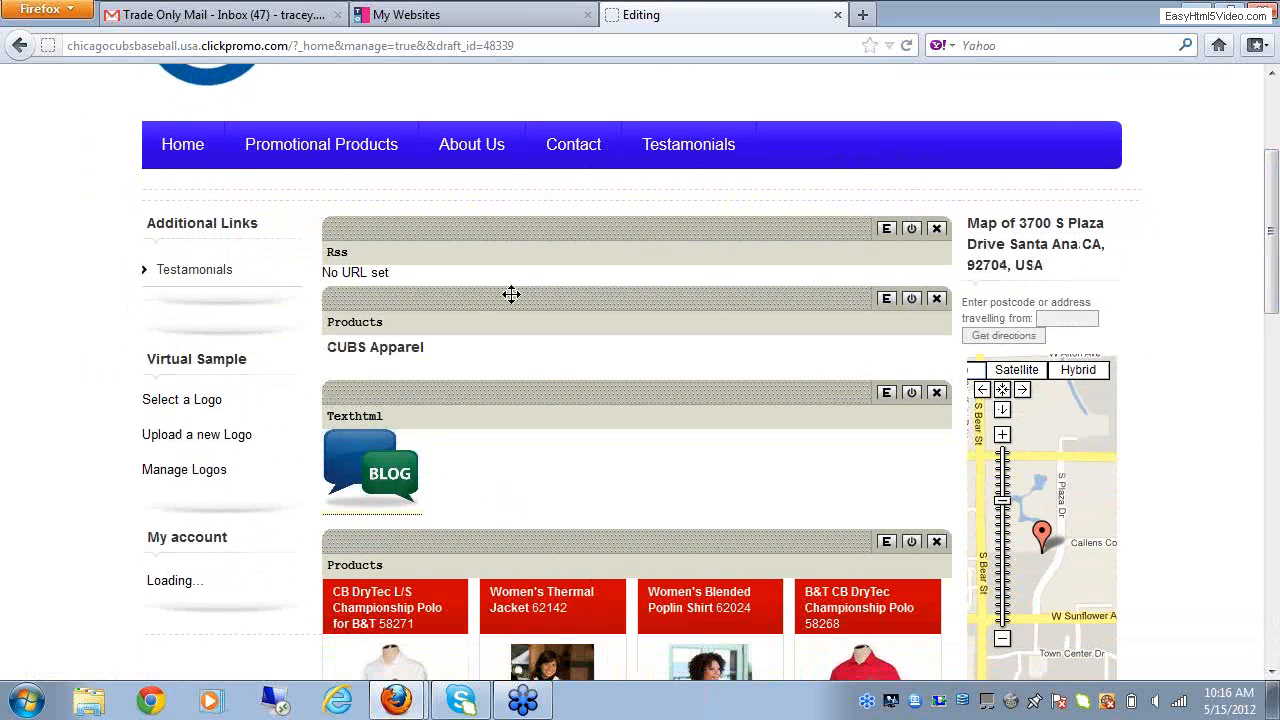
pyautogui.click(889, 396)
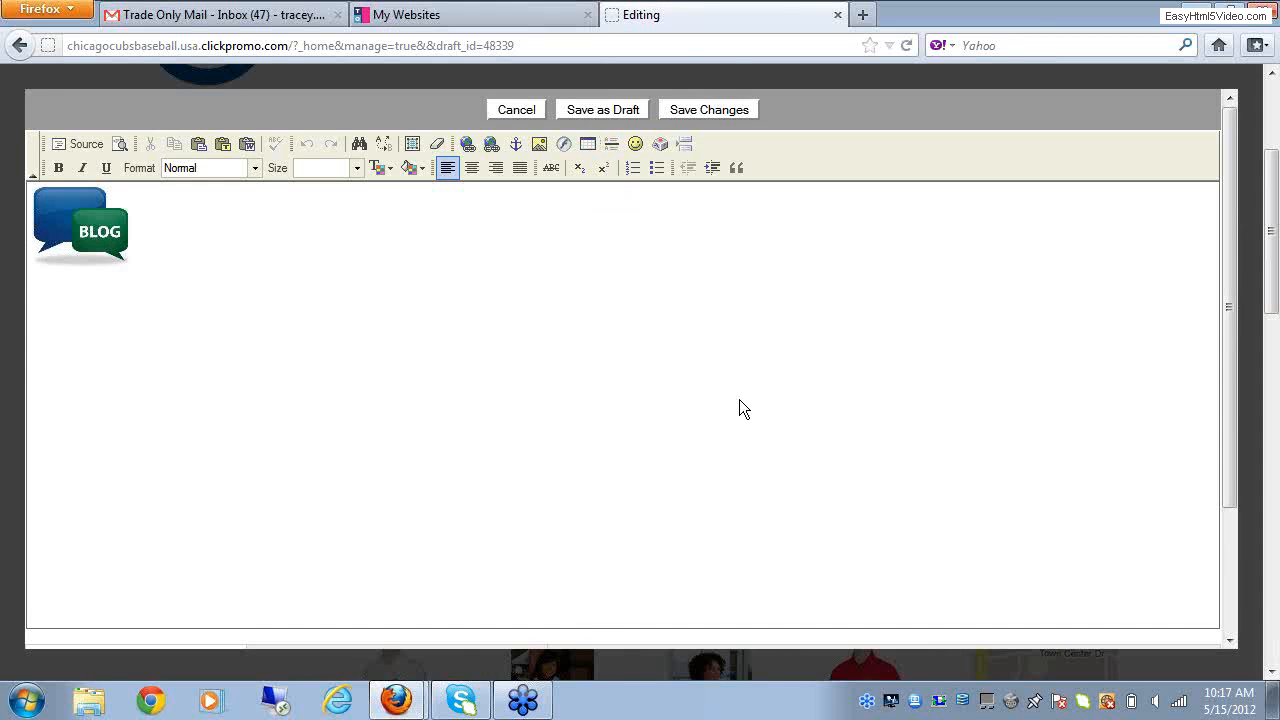
# Step: Insert the email icon JPG from the server before the blog image, with its width set to 75
pyautogui.click(540, 147)
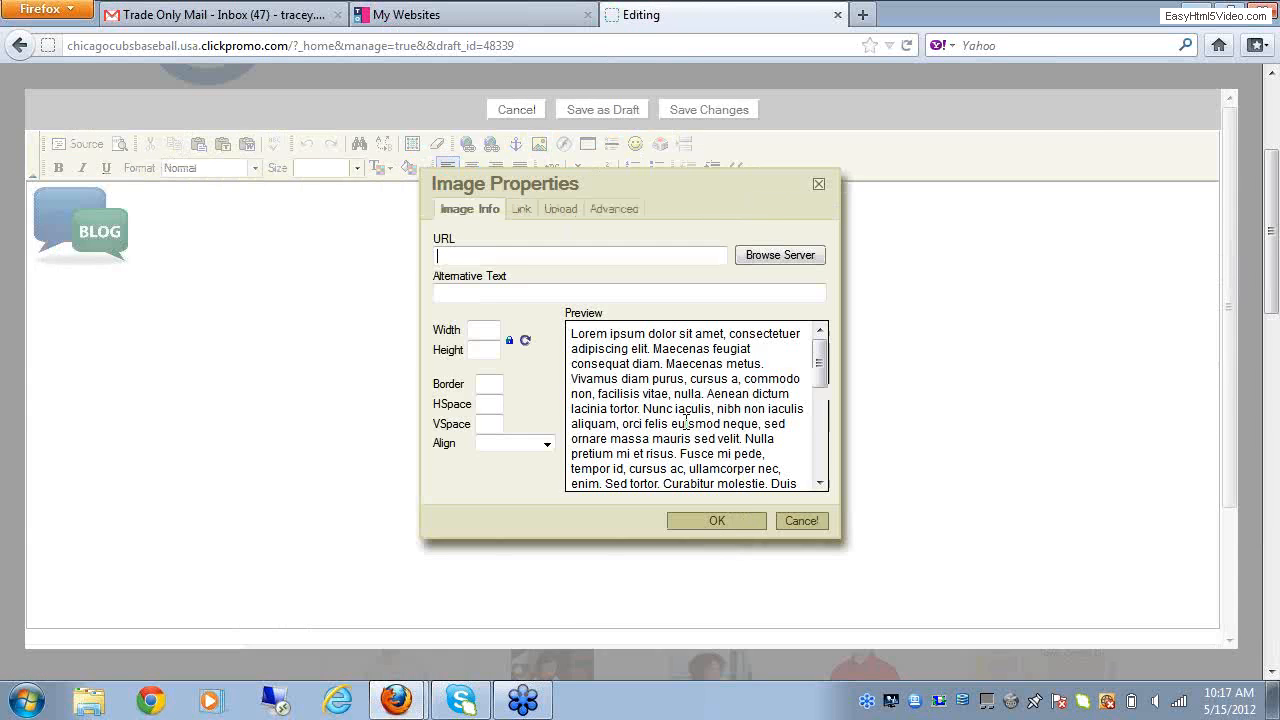
pyautogui.click(786, 254)
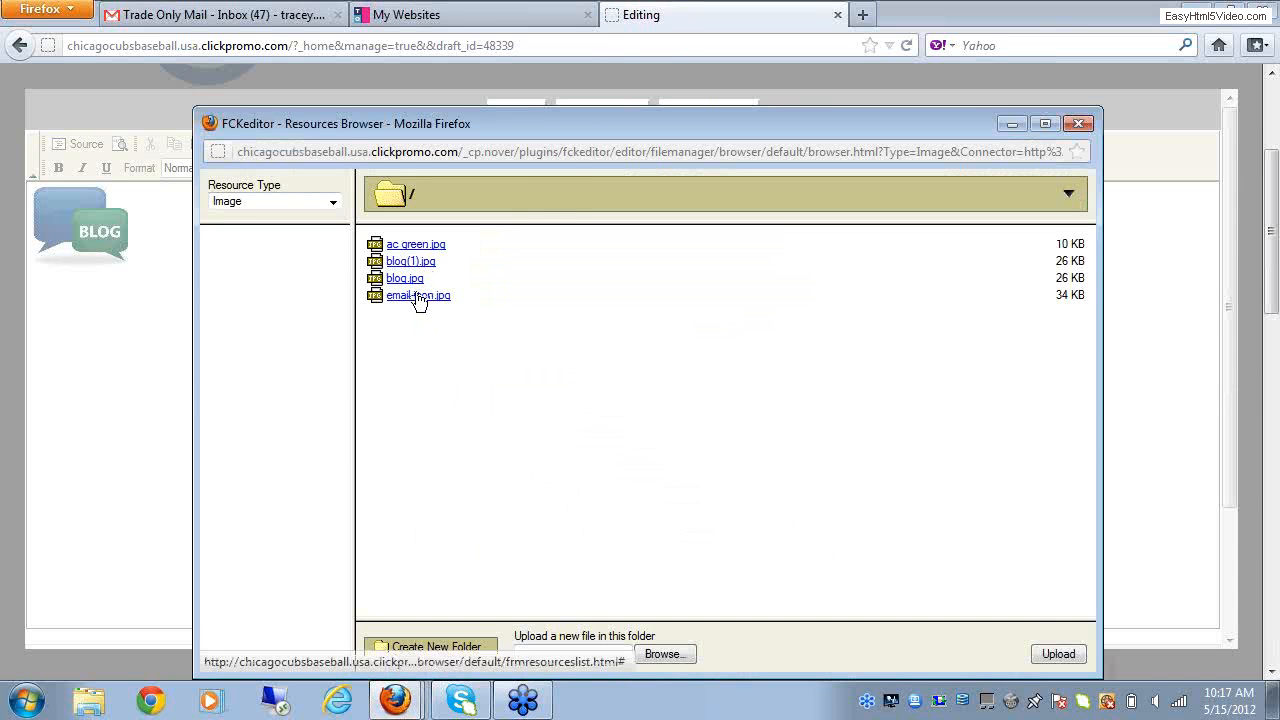
pyautogui.click(418, 298)
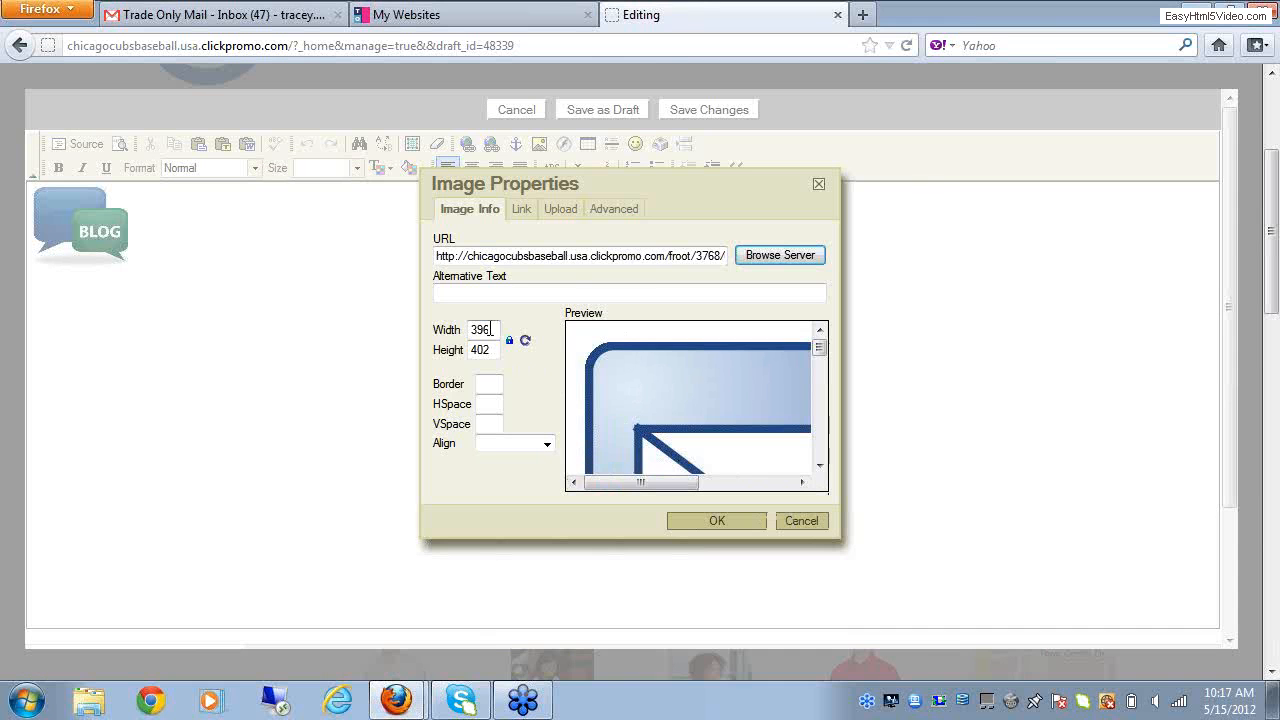
pyautogui.doubleClick(485, 329)
pyautogui.write('75')
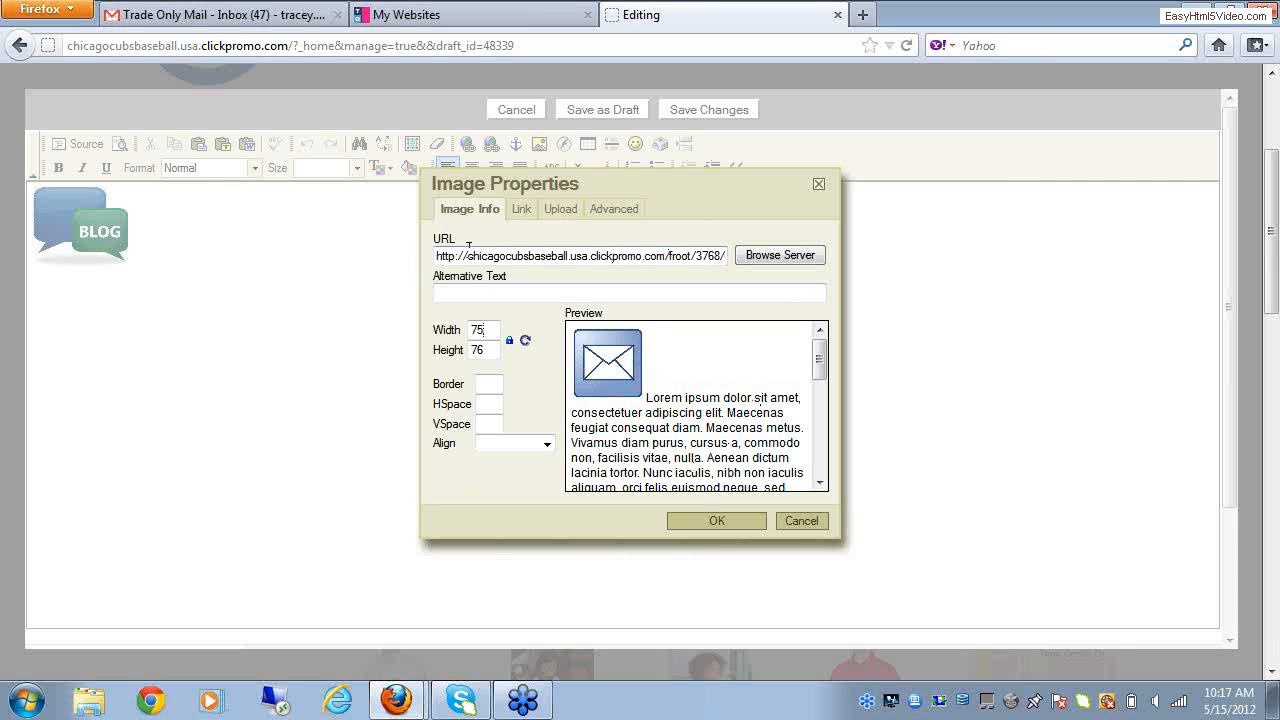
pyautogui.click(717, 521)
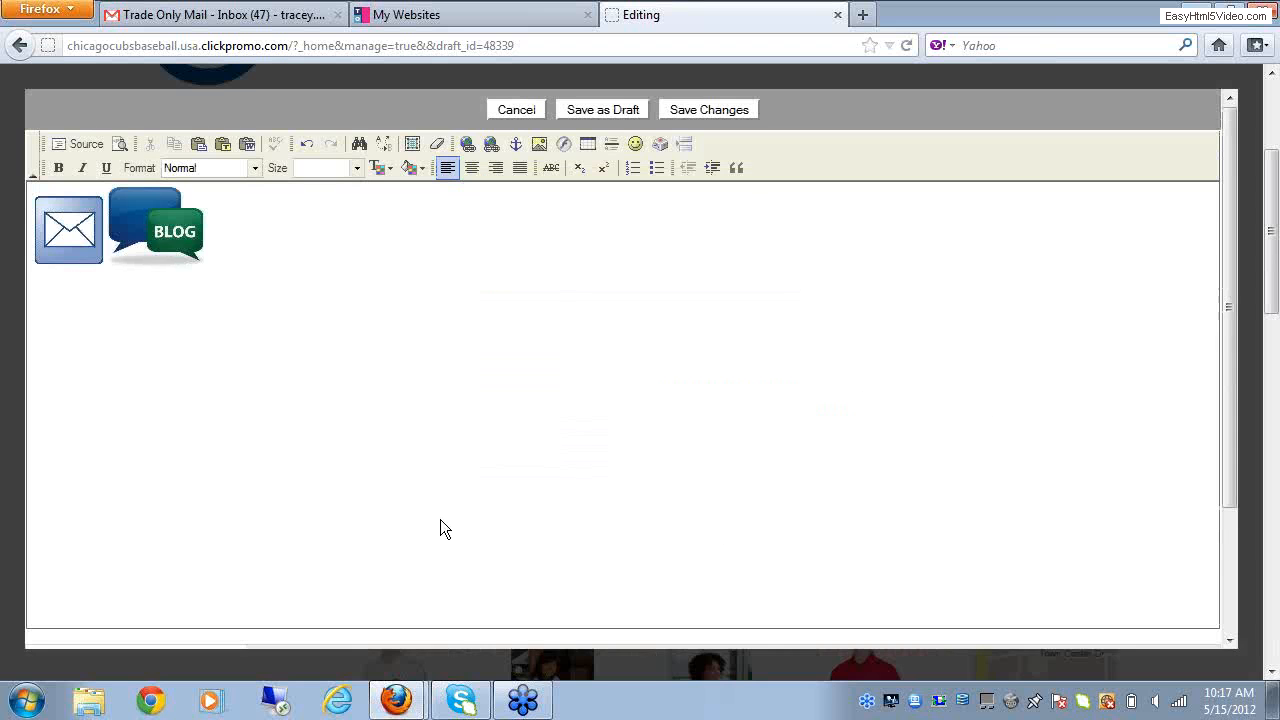
# Step: Link the envelope image as an E-Mail link and enter the contact's e-mail address
pyautogui.click(62, 213)
pyautogui.click(467, 143)
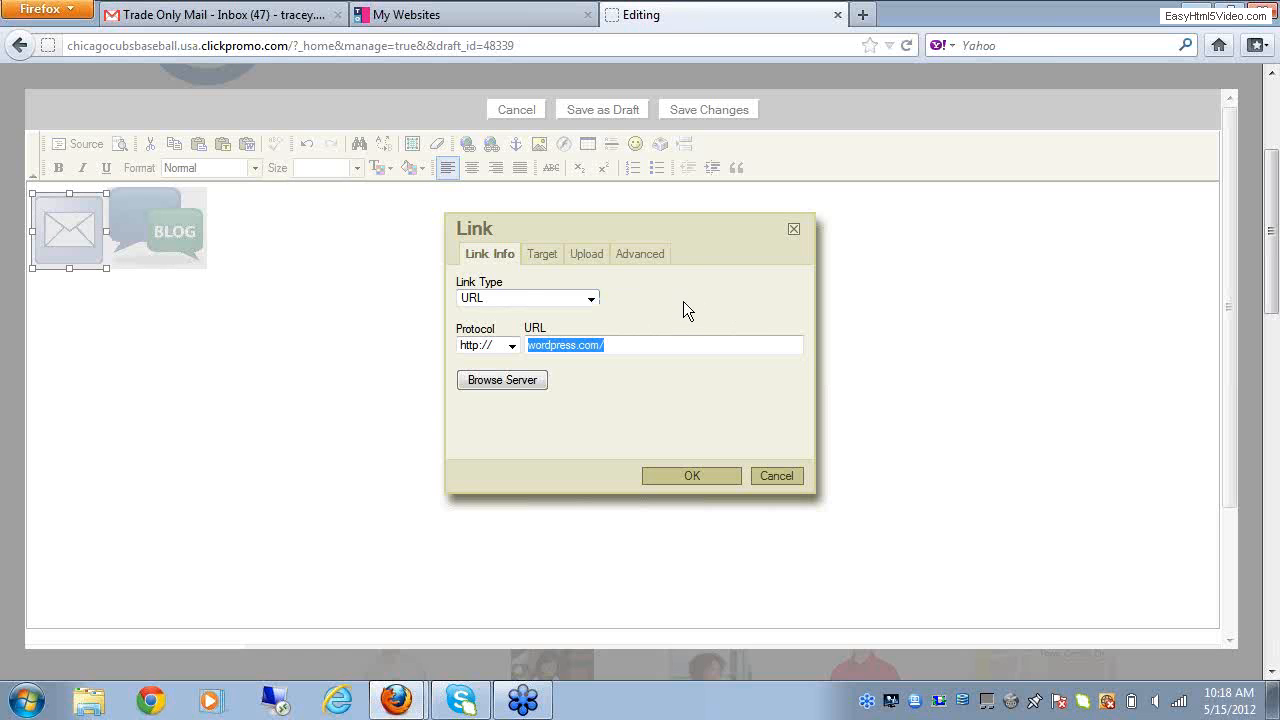
pyautogui.click(592, 300)
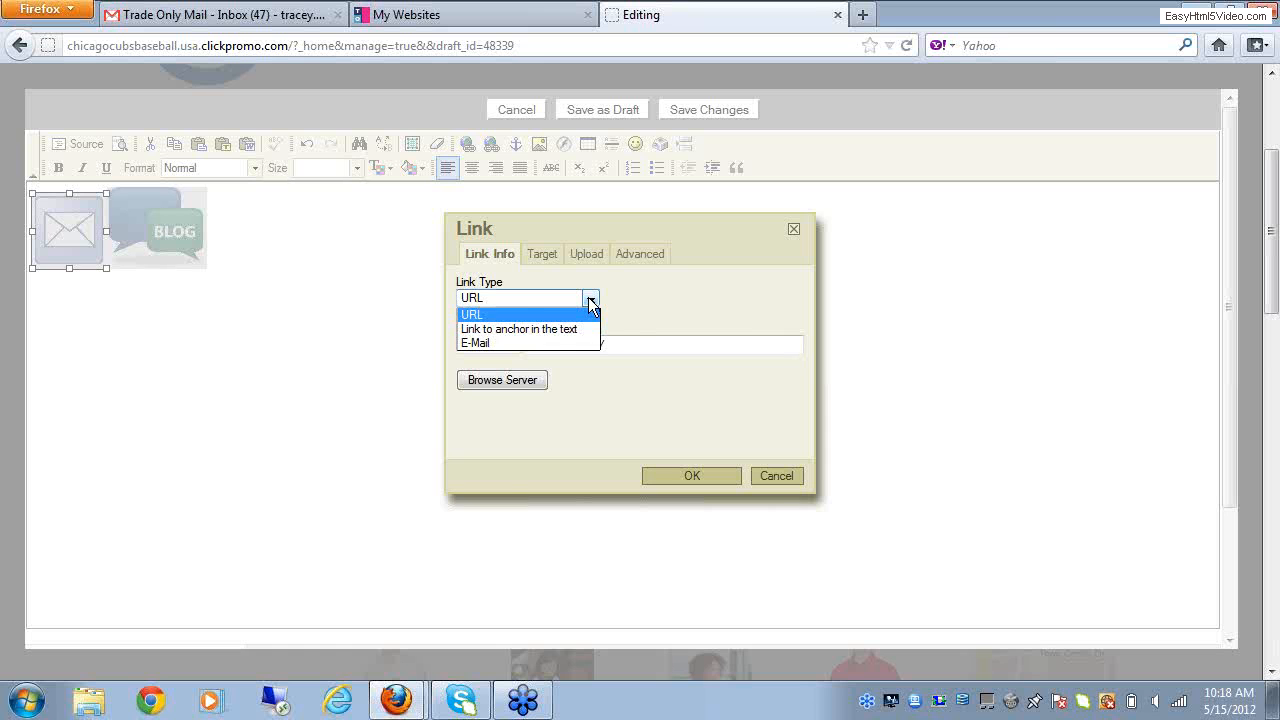
pyautogui.click(481, 342)
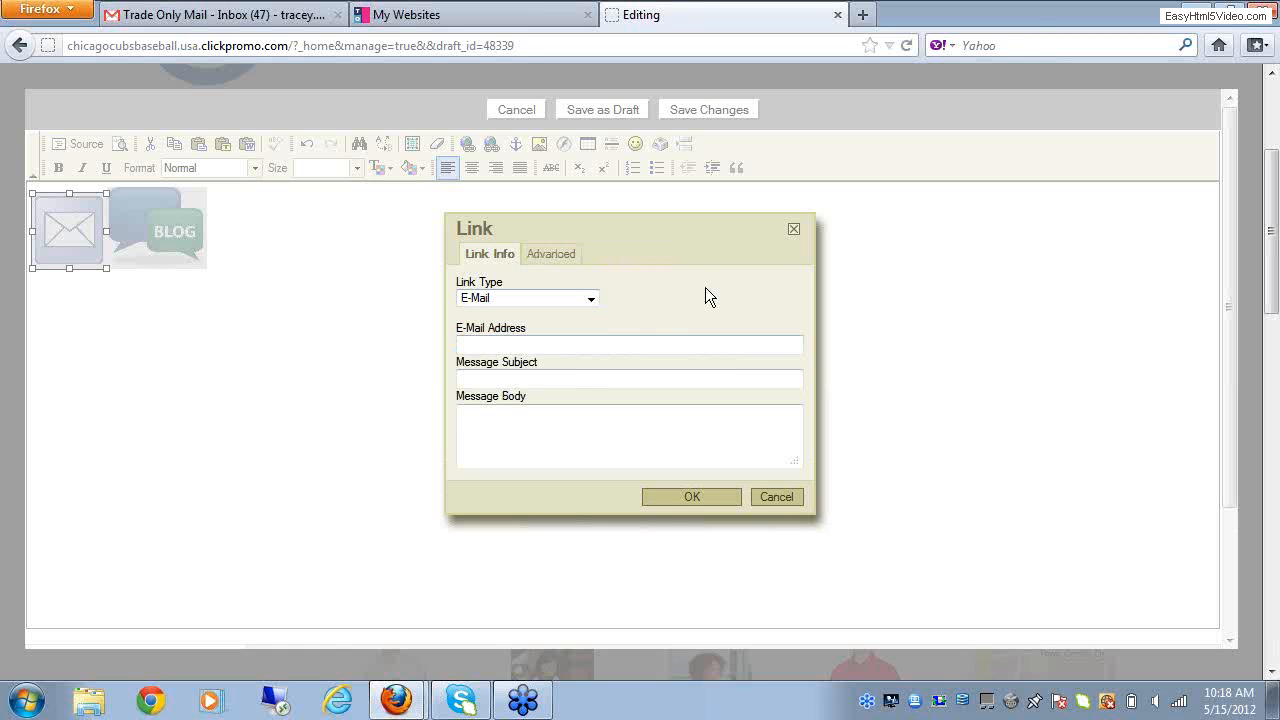
pyautogui.click(494, 343)
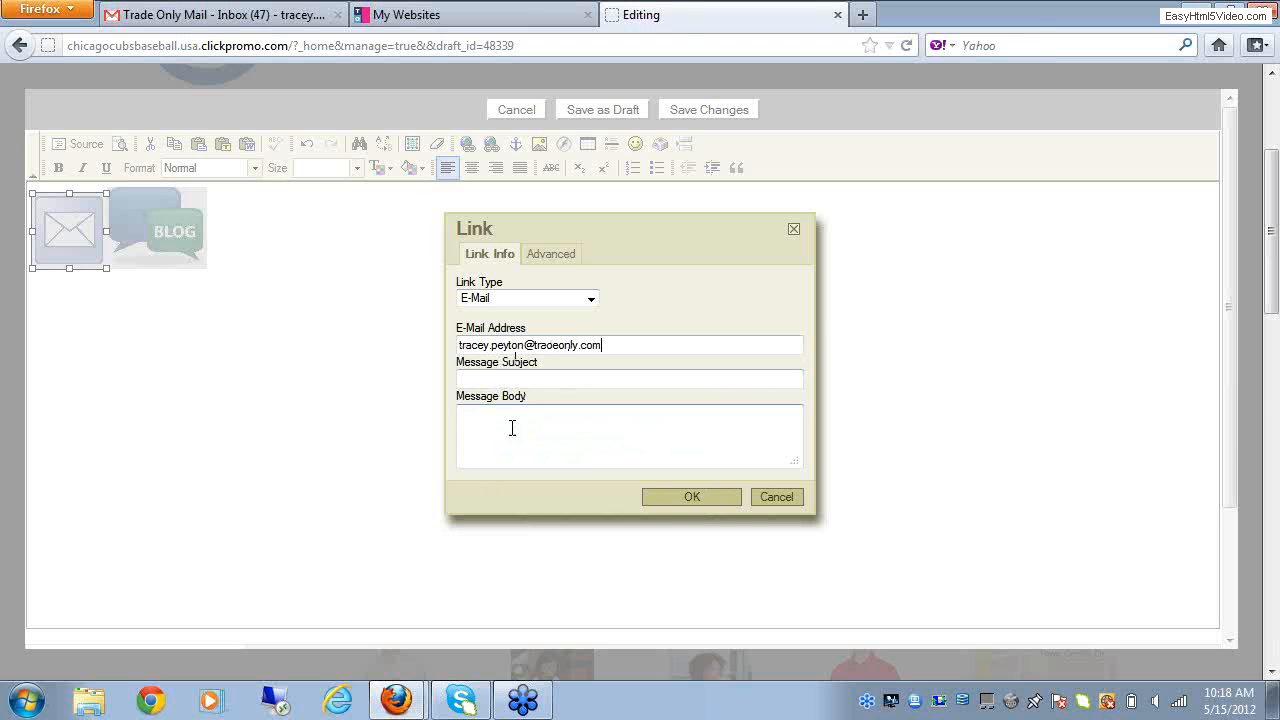
pyautogui.click(692, 497)
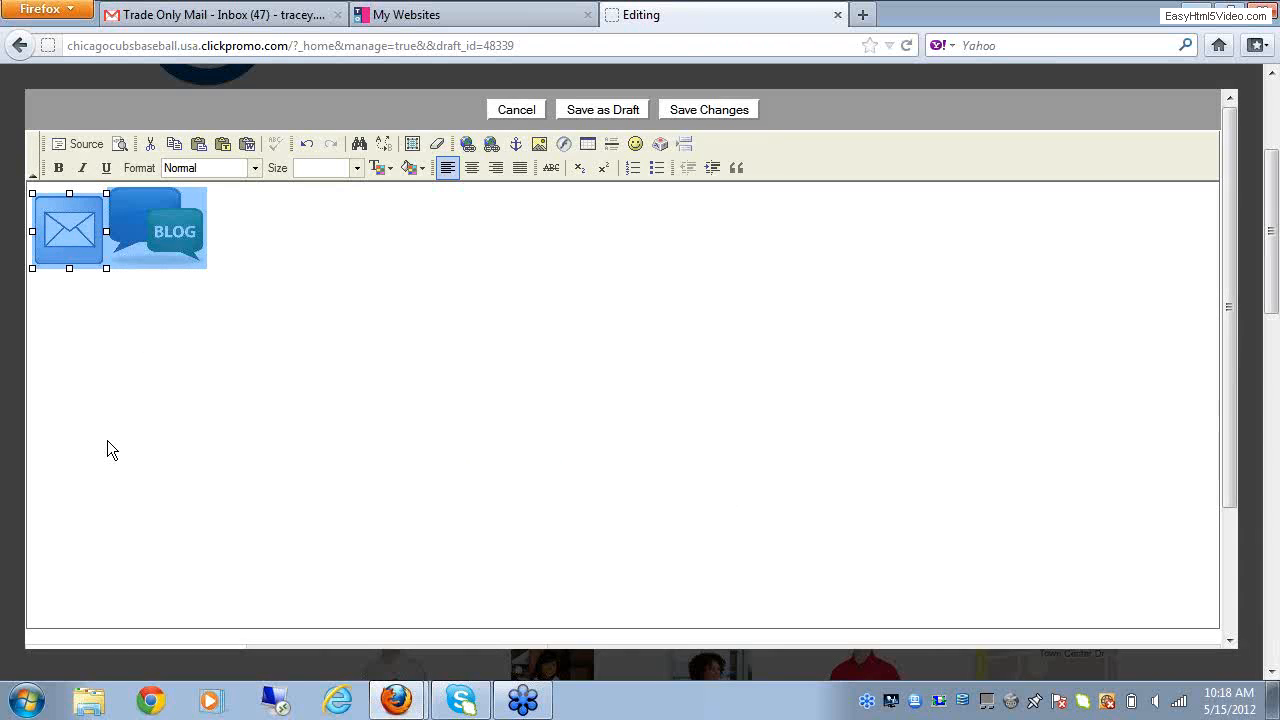
# Step: Save the changes to the Texthtml module with the envelope and blog images and publish the Home page
pyautogui.click(62, 207)
pyautogui.moveTo(57, 205); pyautogui.dragTo(61, 293)
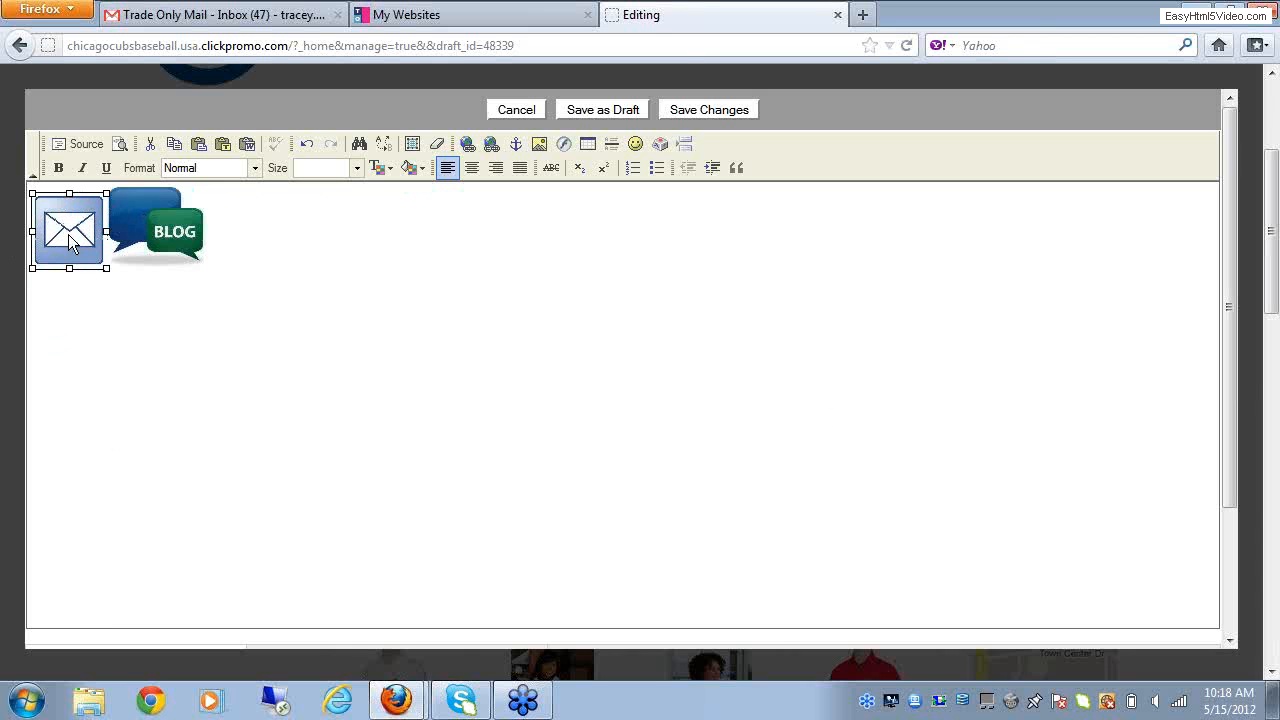
pyautogui.click(530, 338)
pyautogui.click(706, 112)
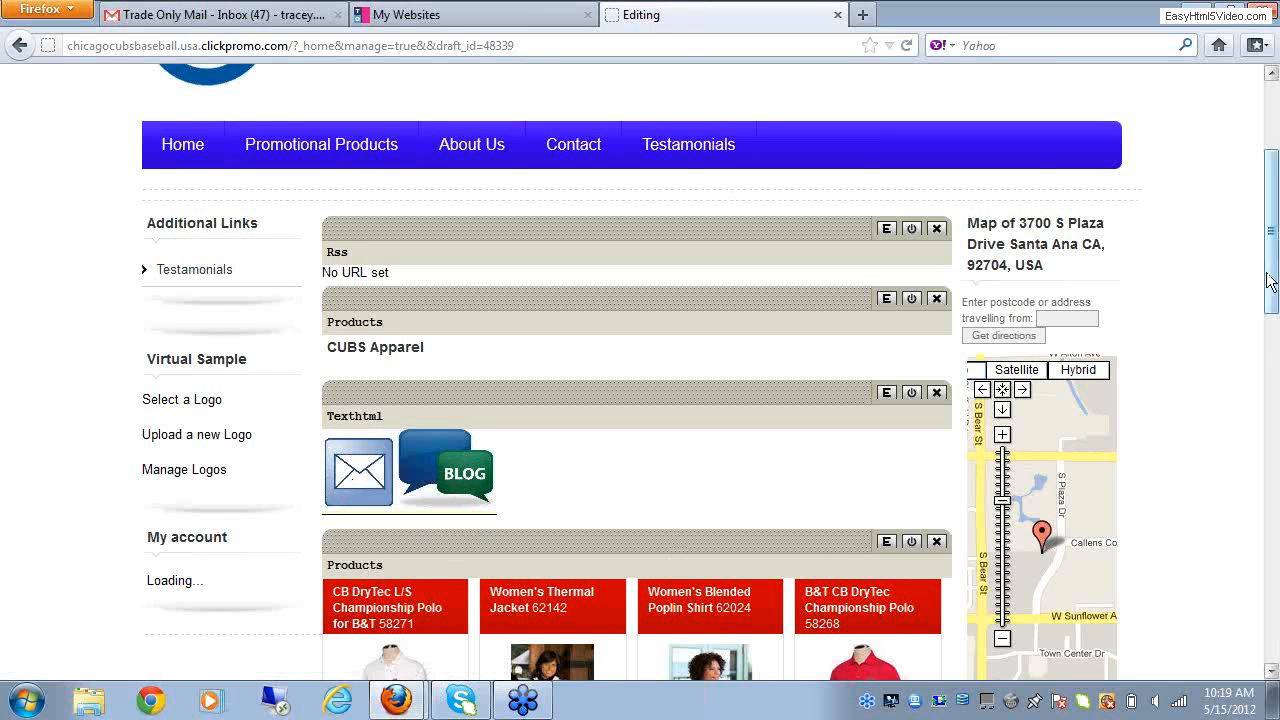
pyautogui.moveTo(1271, 285); pyautogui.dragTo(1263, 220)
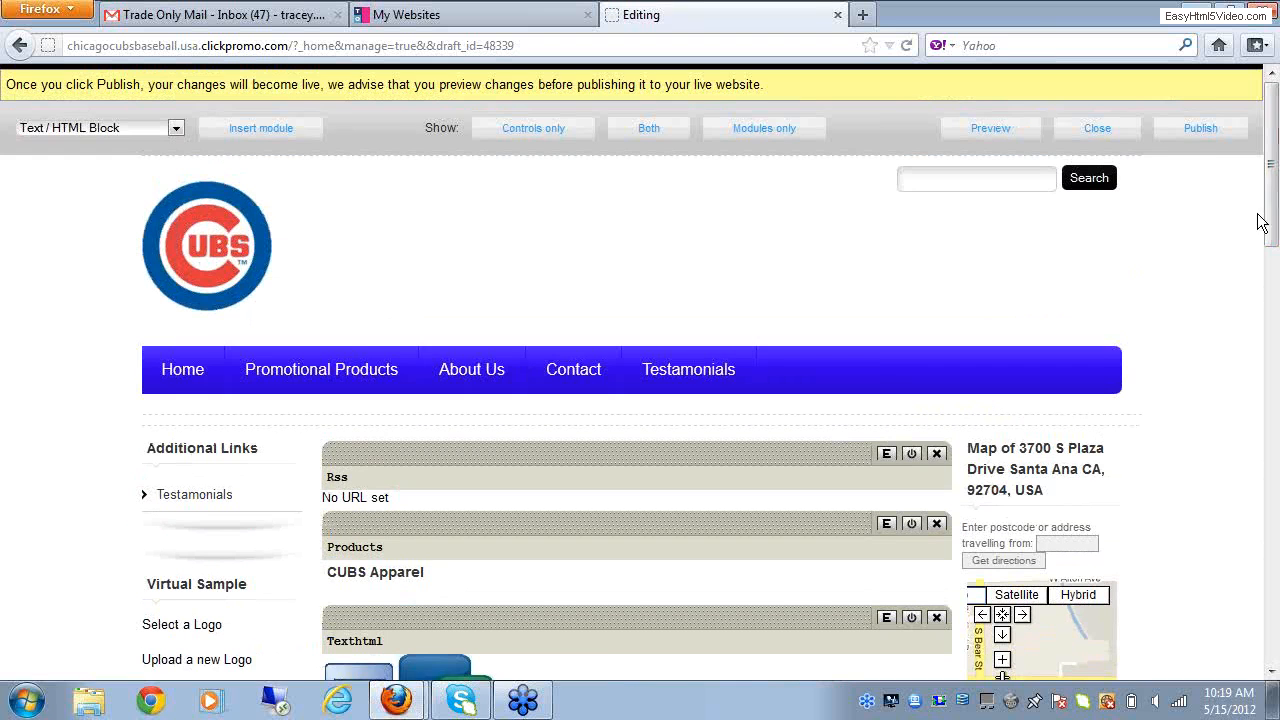
pyautogui.click(1199, 138)
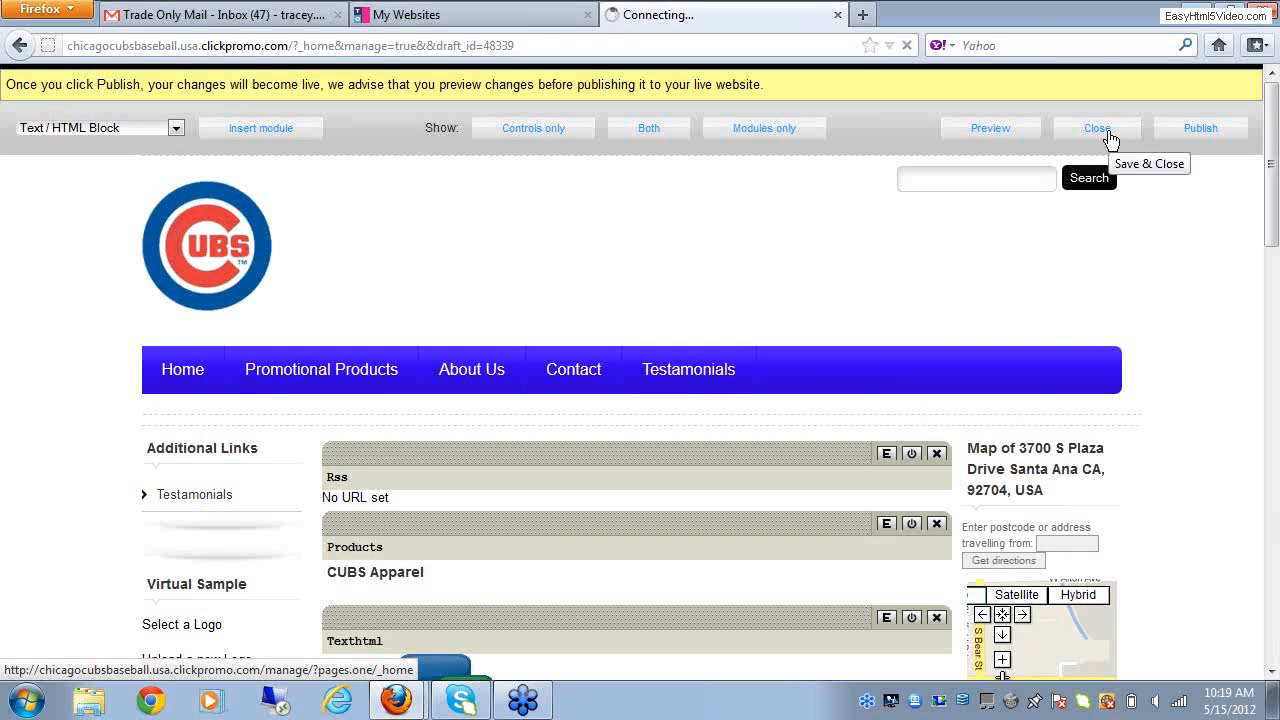
# Step: Preview the Home page, test the envelope image's e-mail link, and exit the Outlook 2010 startup wizard
pyautogui.click(995, 130)
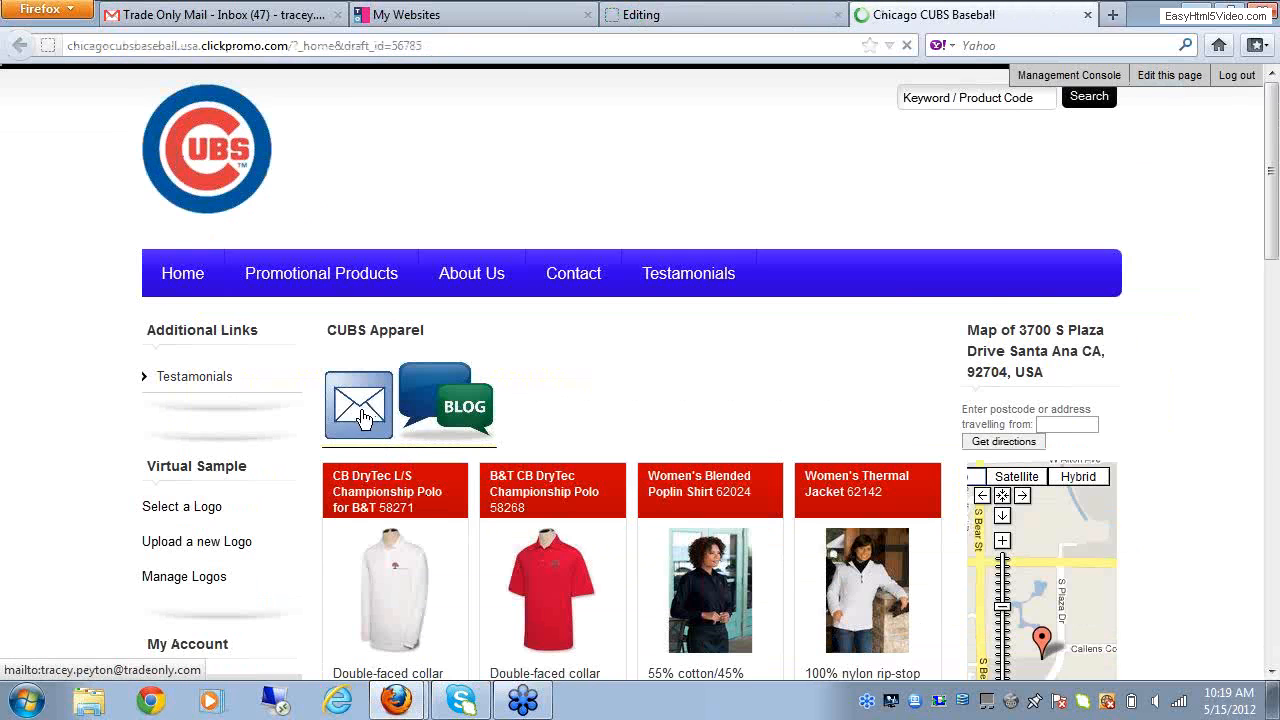
pyautogui.click(362, 416)
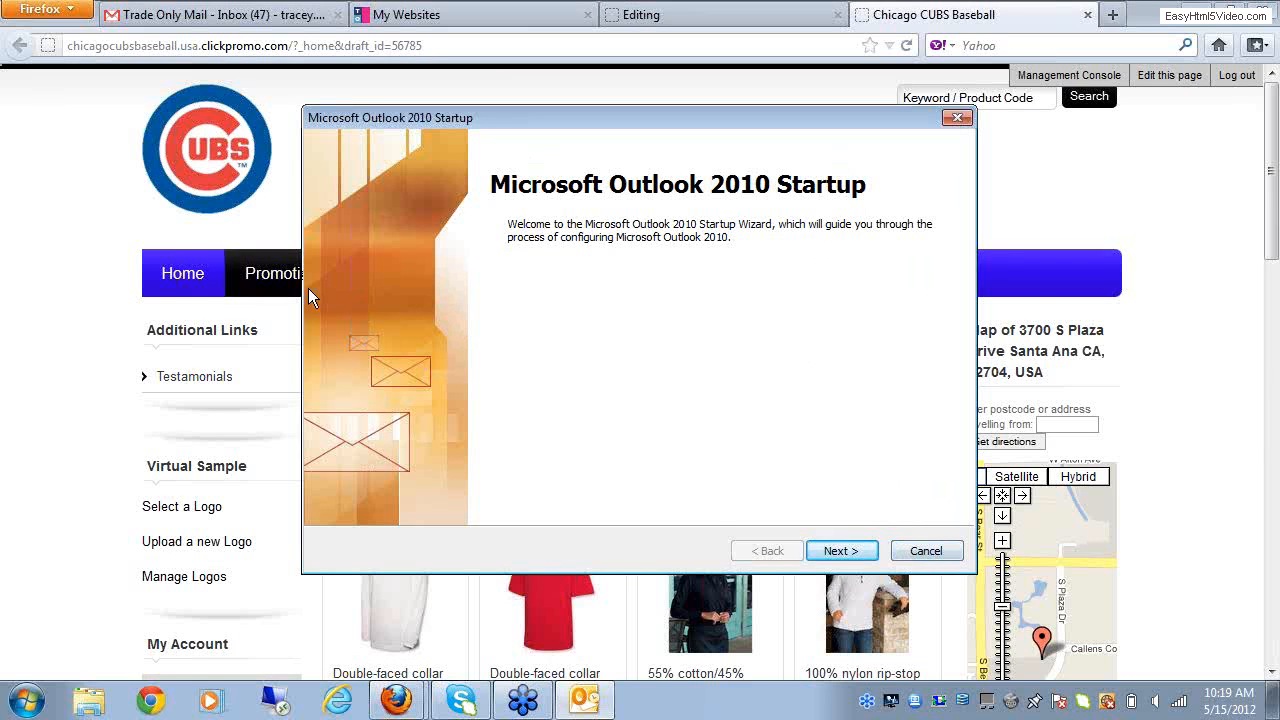
pyautogui.click(955, 119)
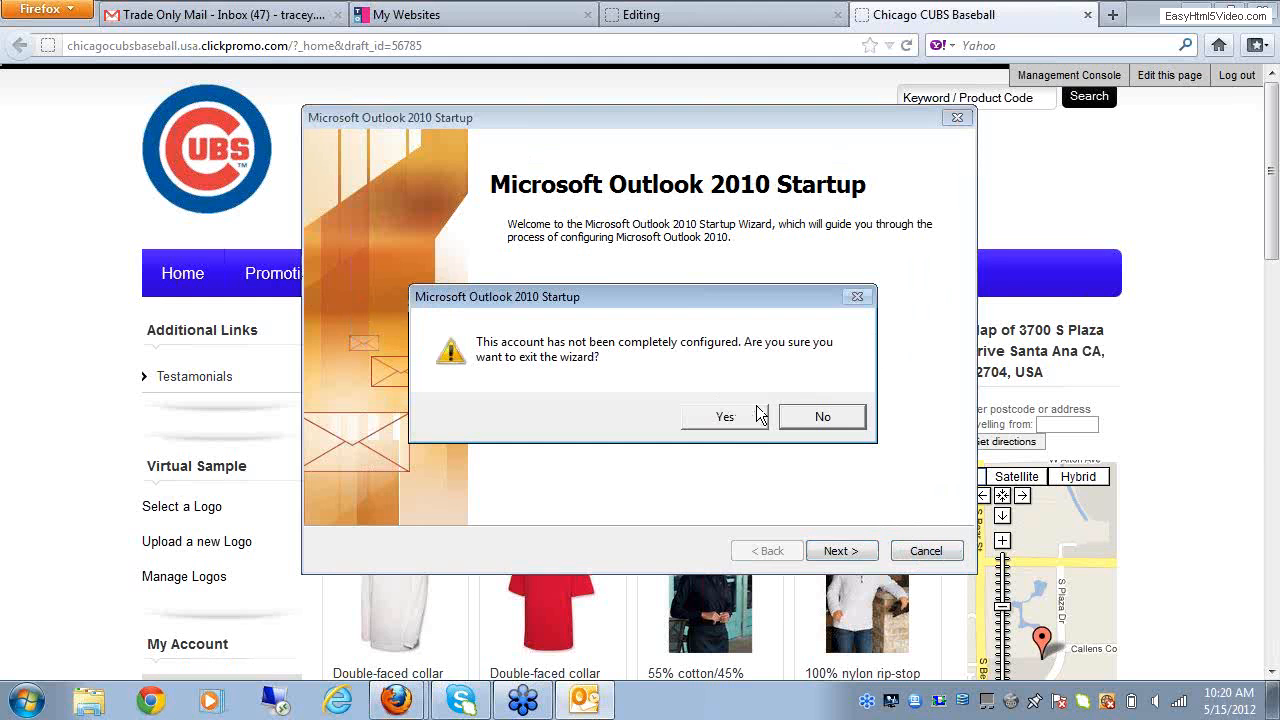
pyautogui.click(726, 417)
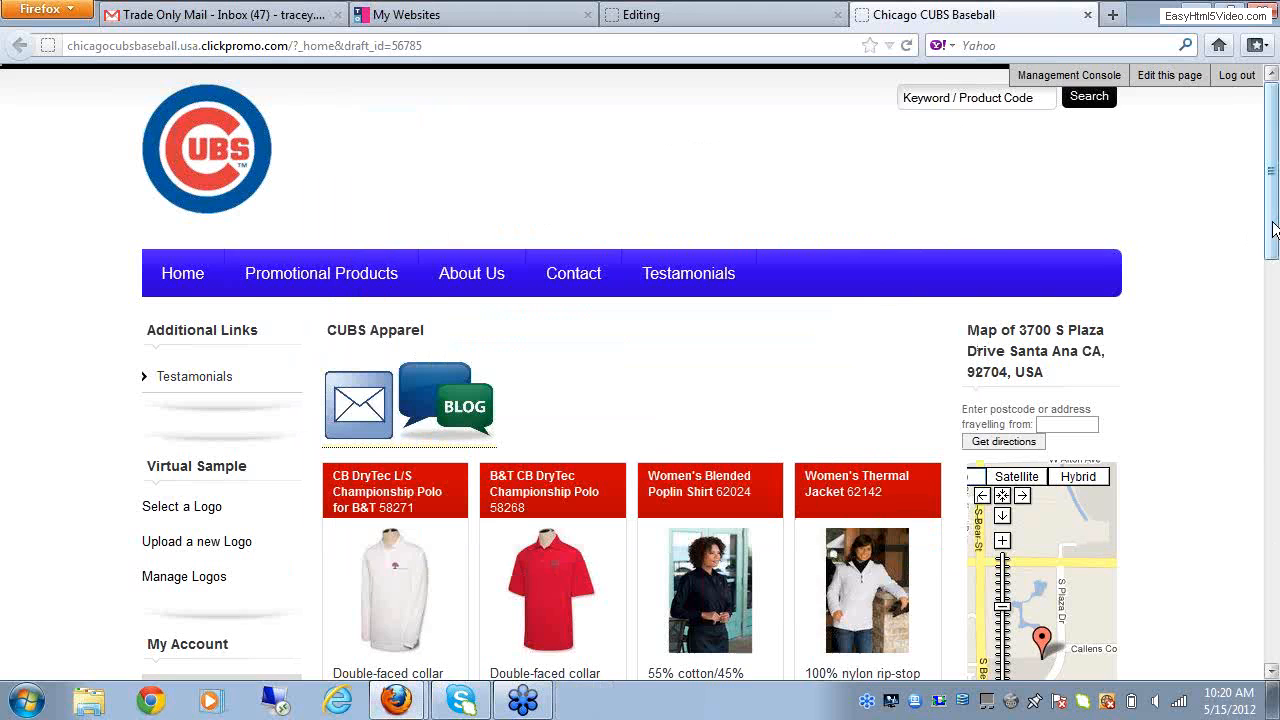
pyautogui.moveTo(1272, 231); pyautogui.dragTo(1272, 256)
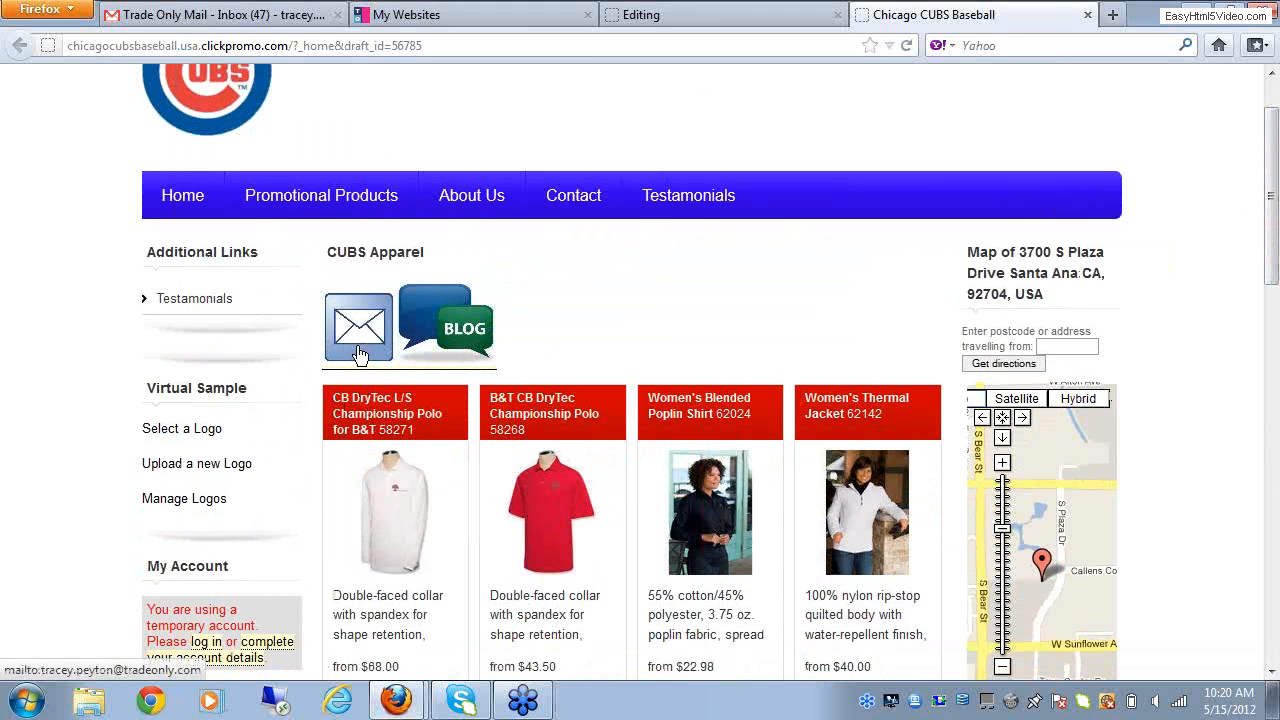
pyautogui.moveTo(1273, 176); pyautogui.dragTo(1275, 148)
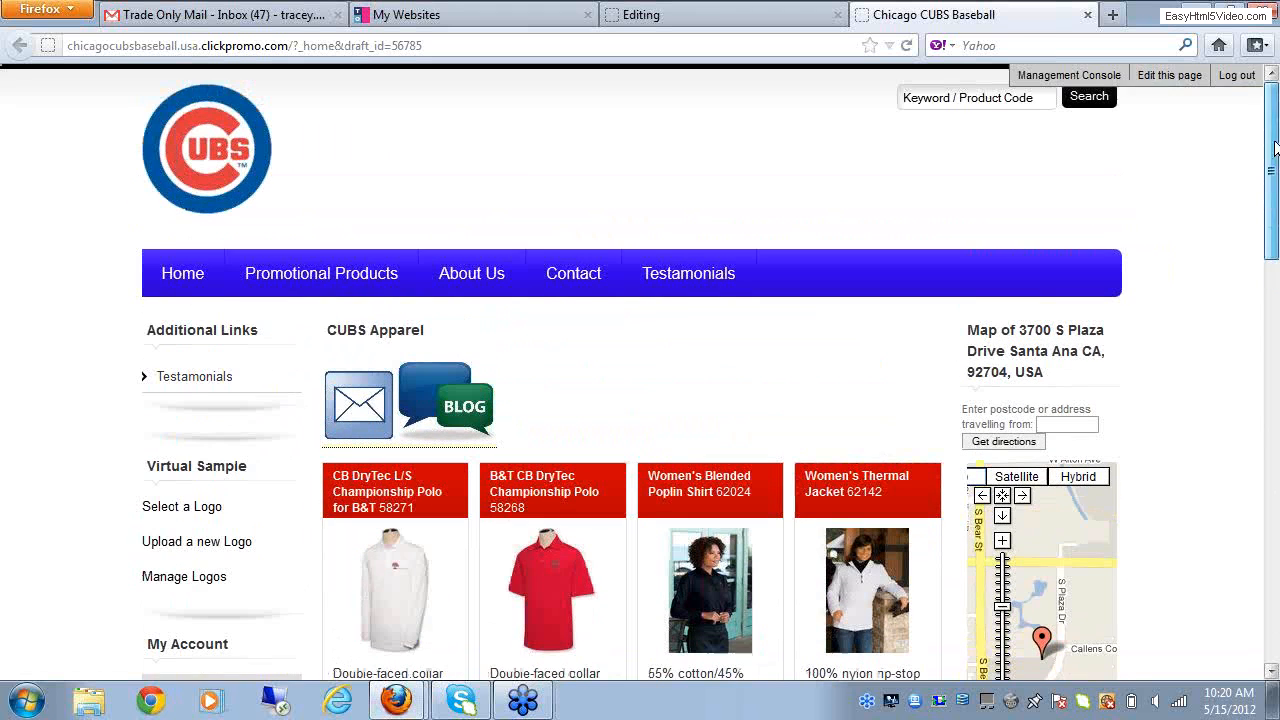
# Step: Go to the store's management console and open the Home page's layout and contents from My Pages
pyautogui.click(1080, 80)
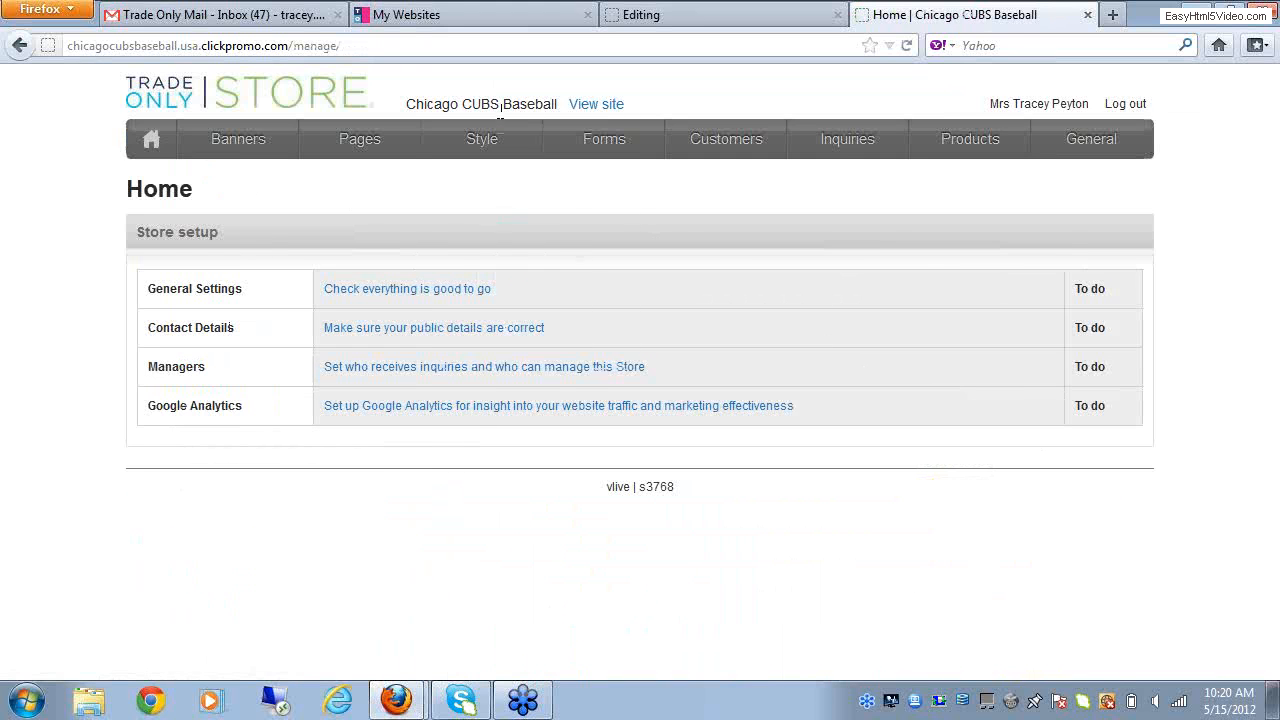
pyautogui.moveTo(487, 150)
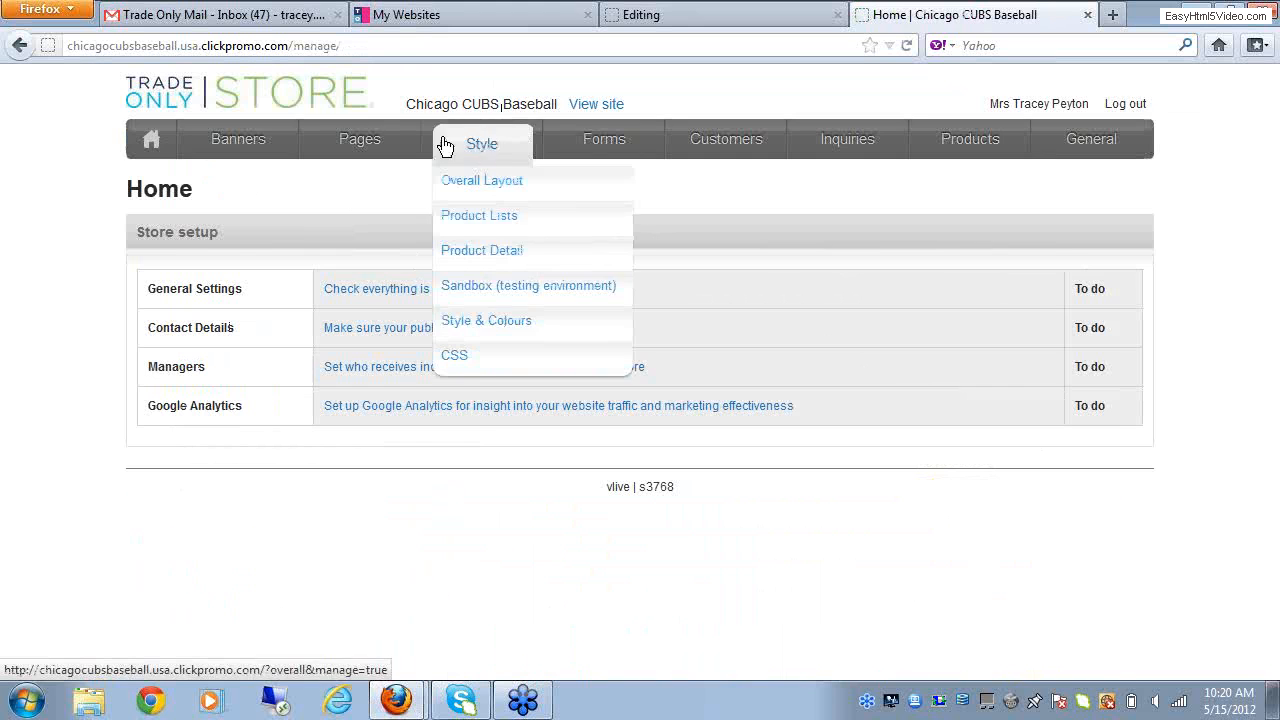
pyautogui.moveTo(390, 145)
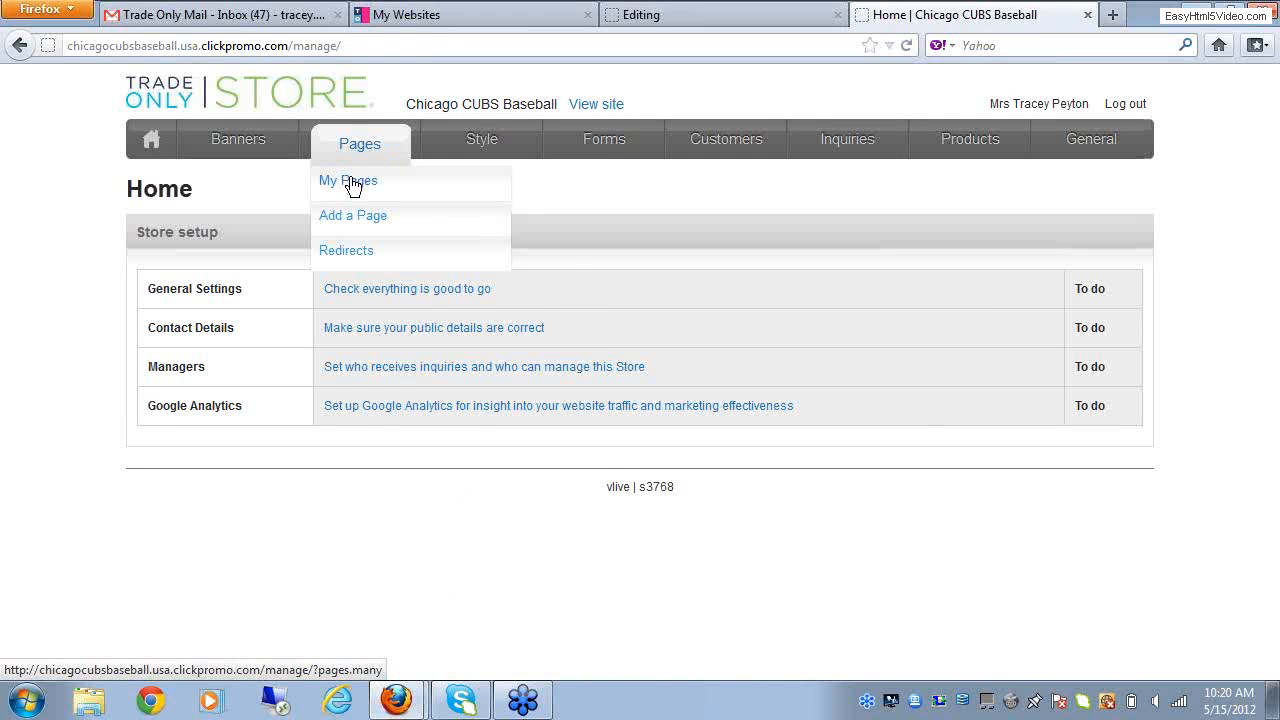
pyautogui.click(352, 184)
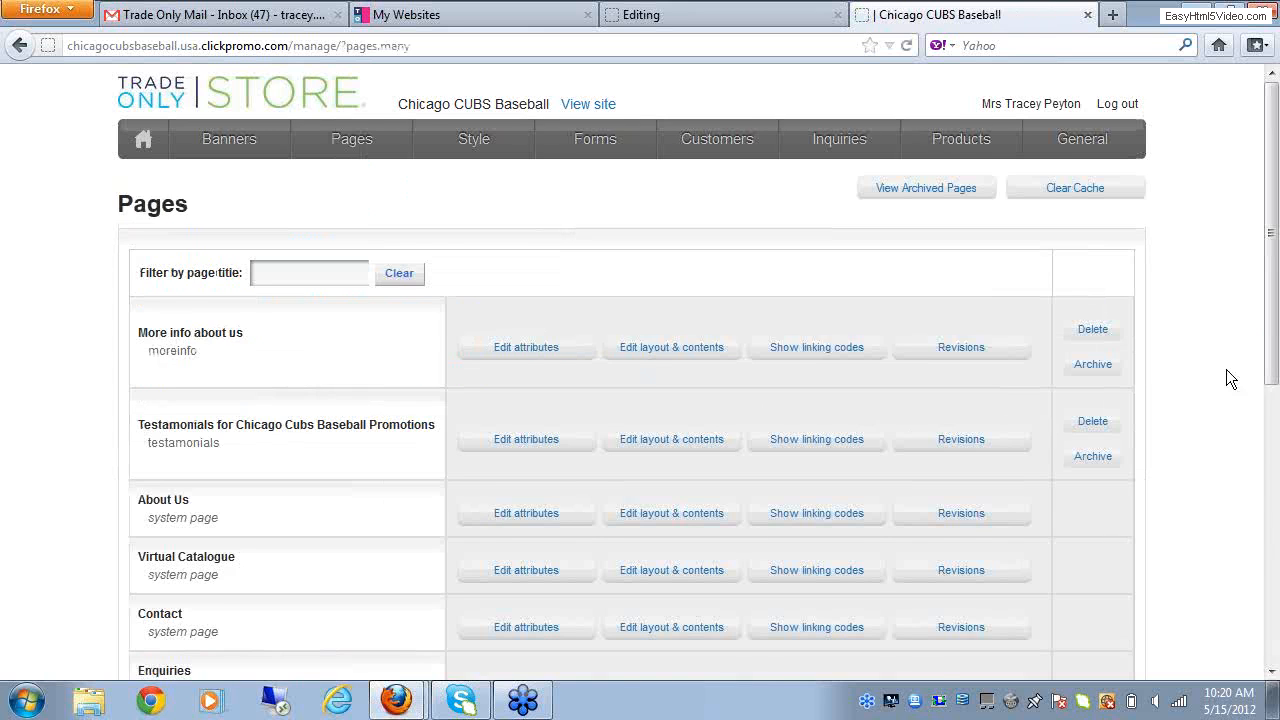
pyautogui.moveTo(1273, 310); pyautogui.dragTo(1273, 492)
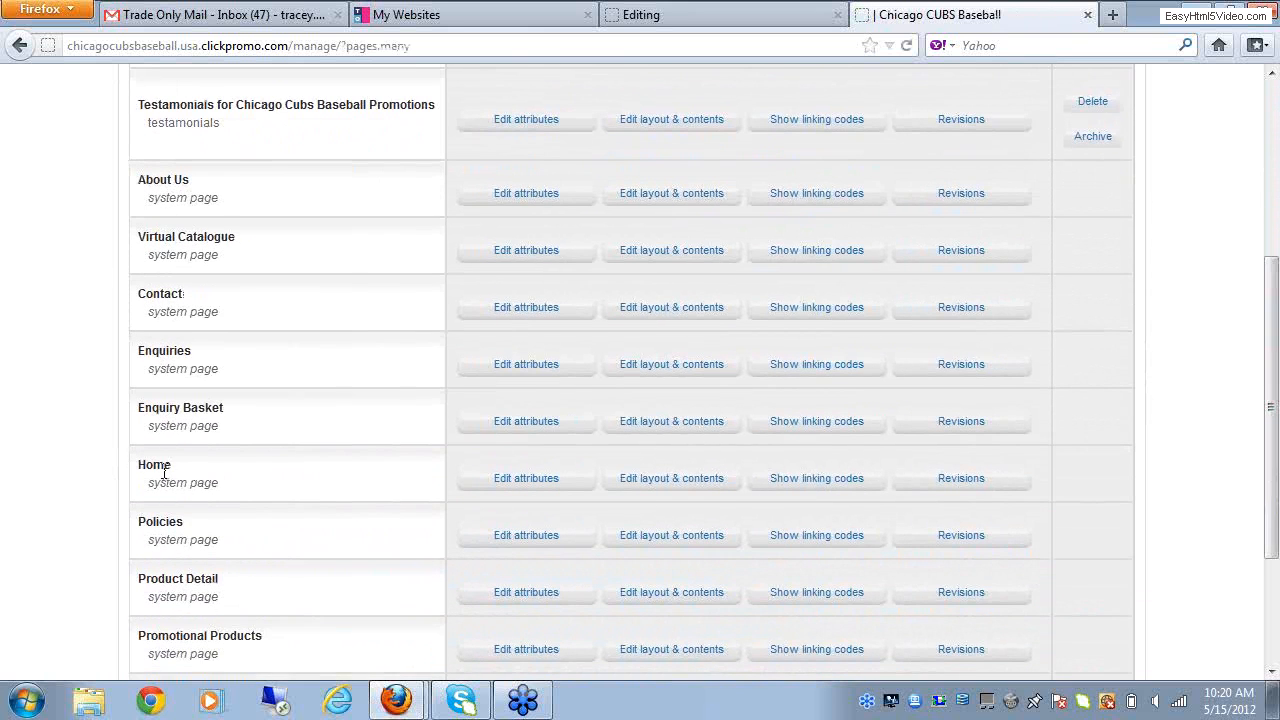
pyautogui.click(669, 486)
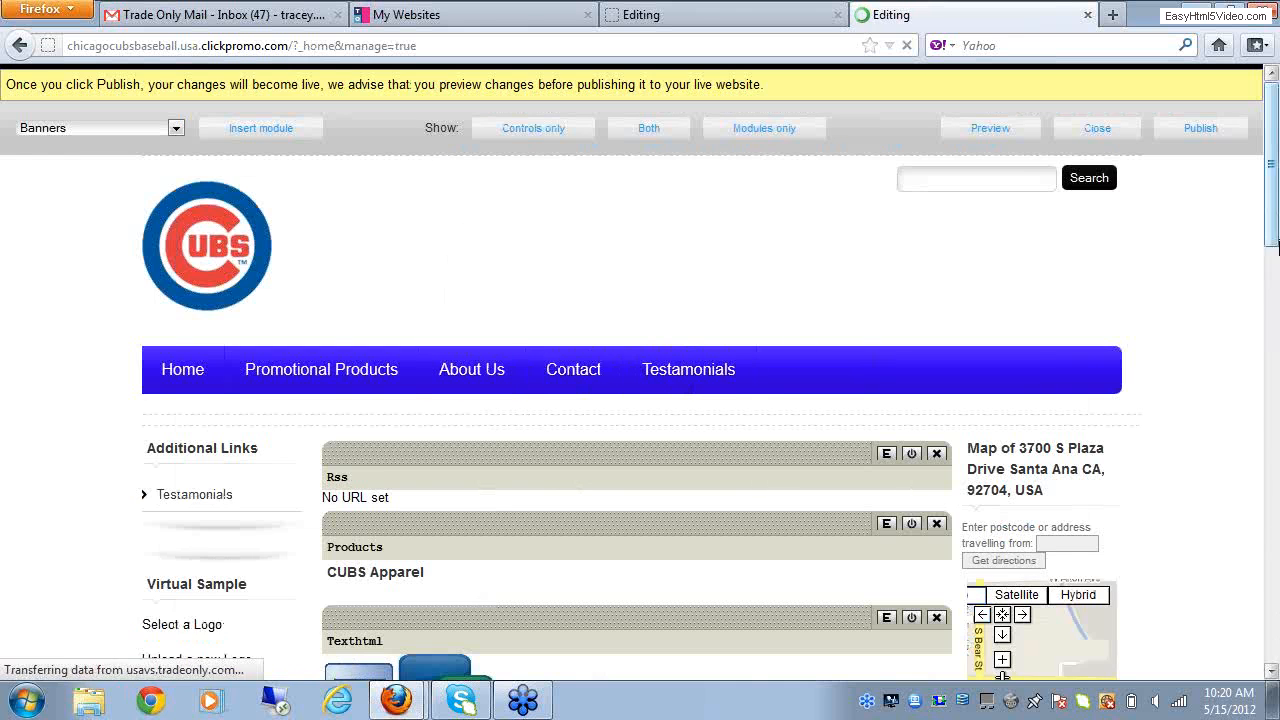
# Step: Reopen the Texthtml module with the envelope and blog images, save its changes, and close the Home page's layout editor
pyautogui.moveTo(1277, 246); pyautogui.dragTo(1276, 342)
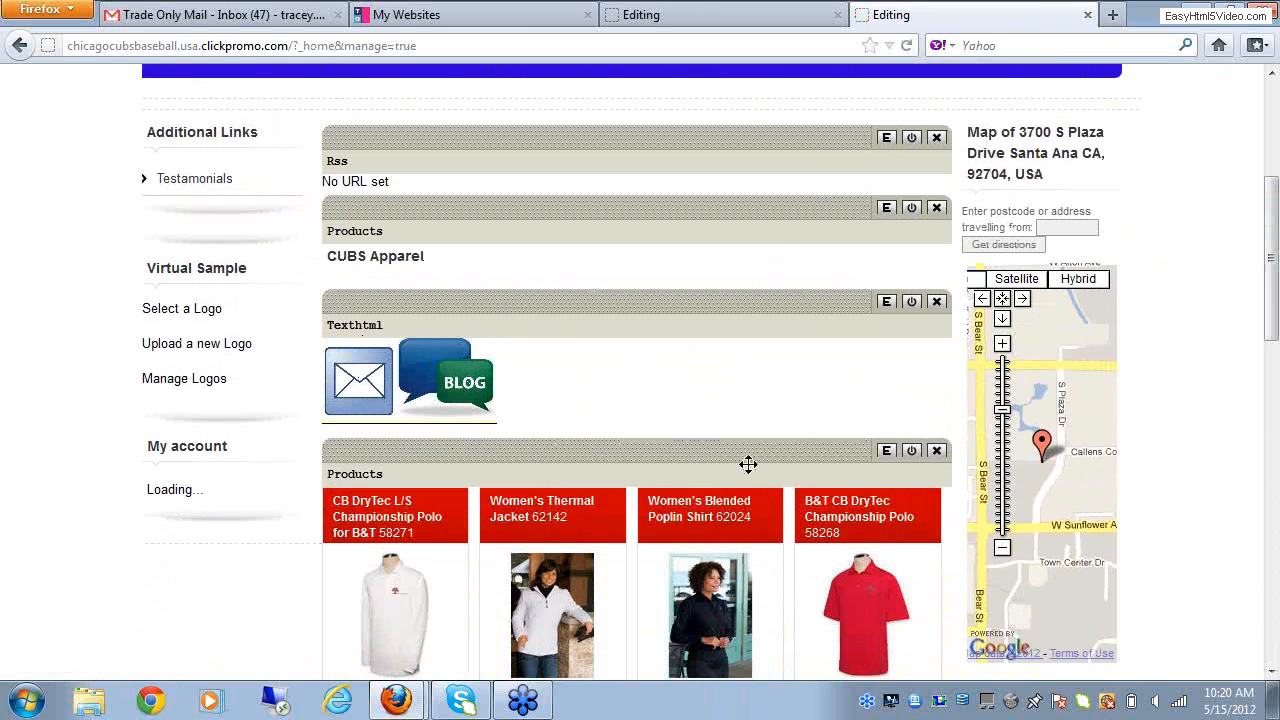
pyautogui.click(886, 304)
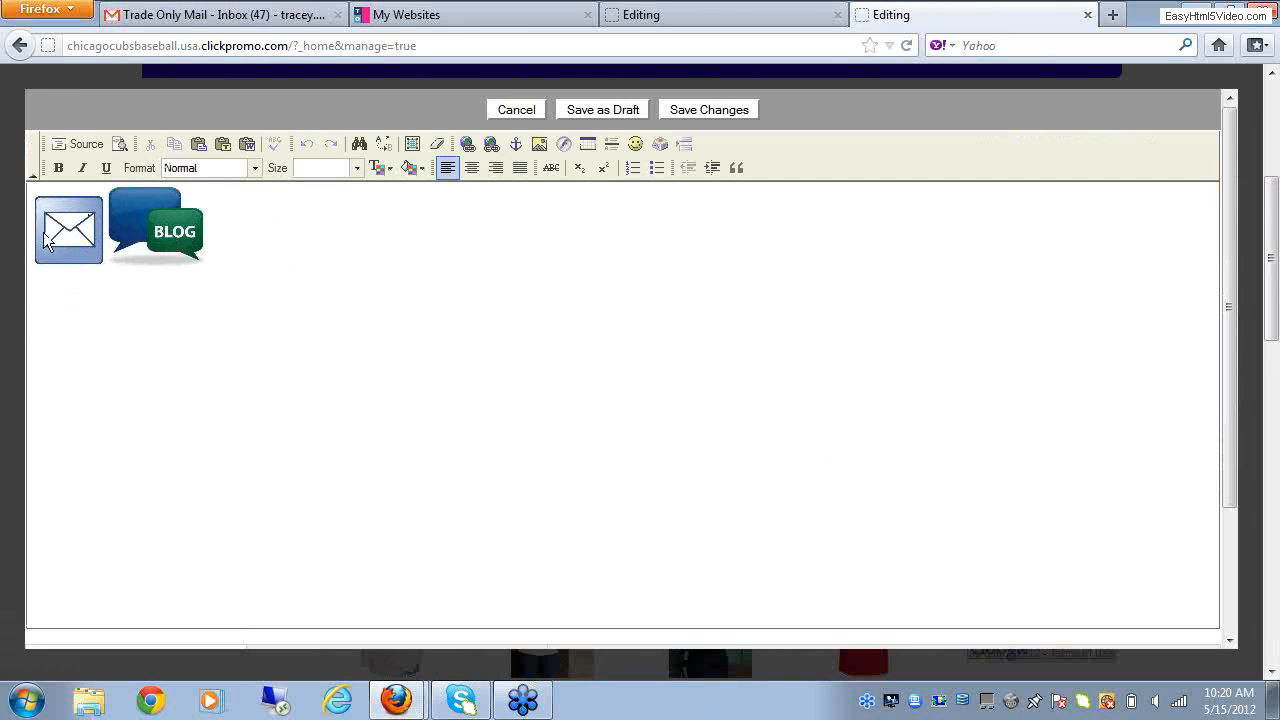
pyautogui.click(165, 228)
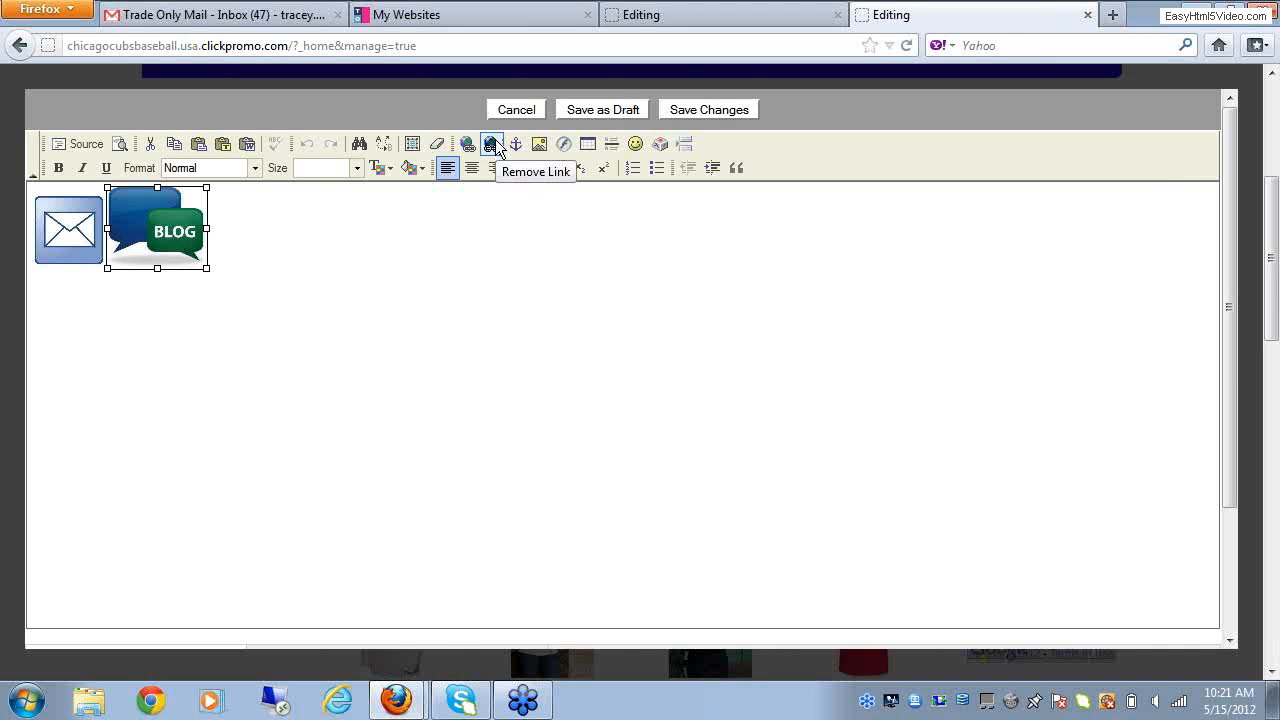
pyautogui.click(722, 111)
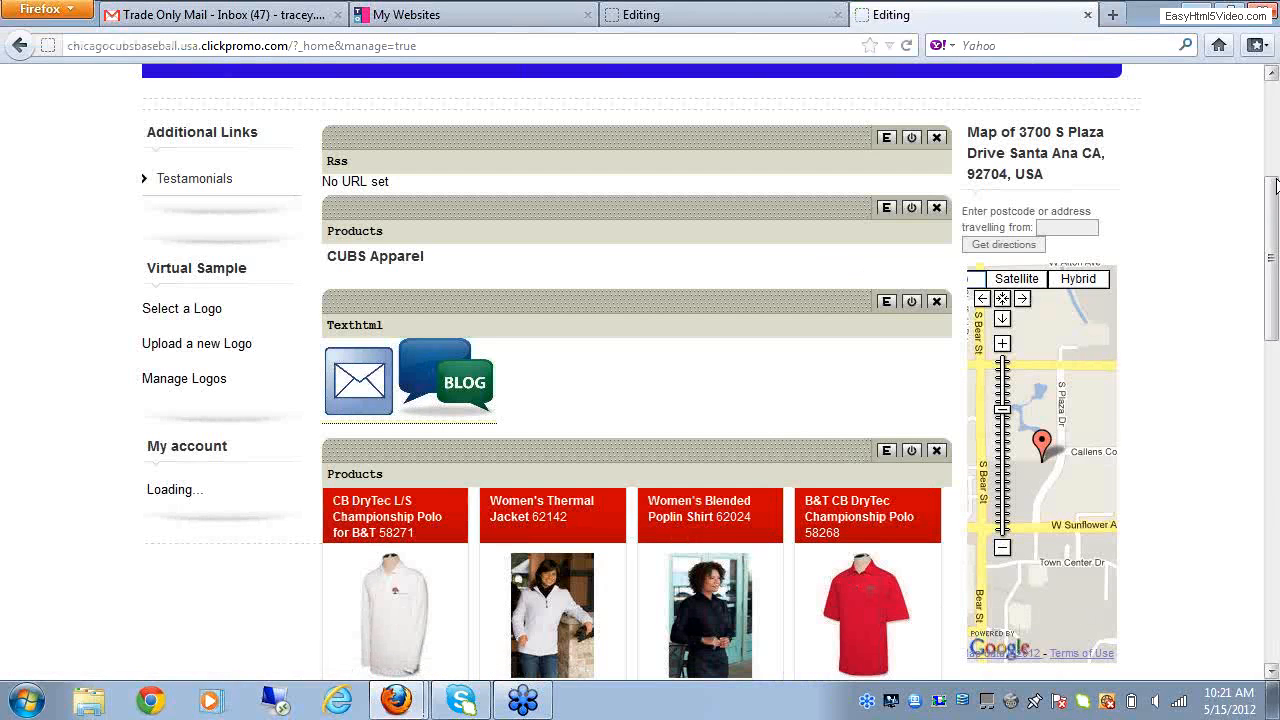
pyautogui.moveTo(1275, 236); pyautogui.dragTo(1273, 136)
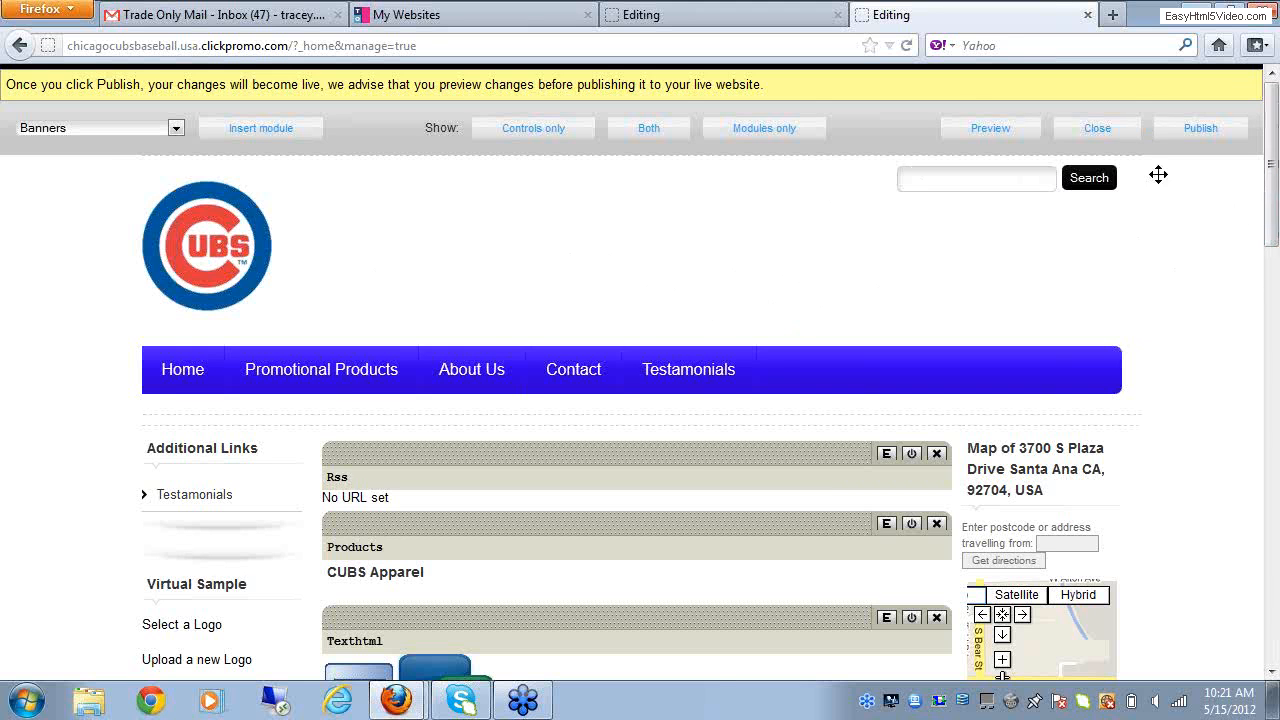
pyautogui.click(1115, 134)
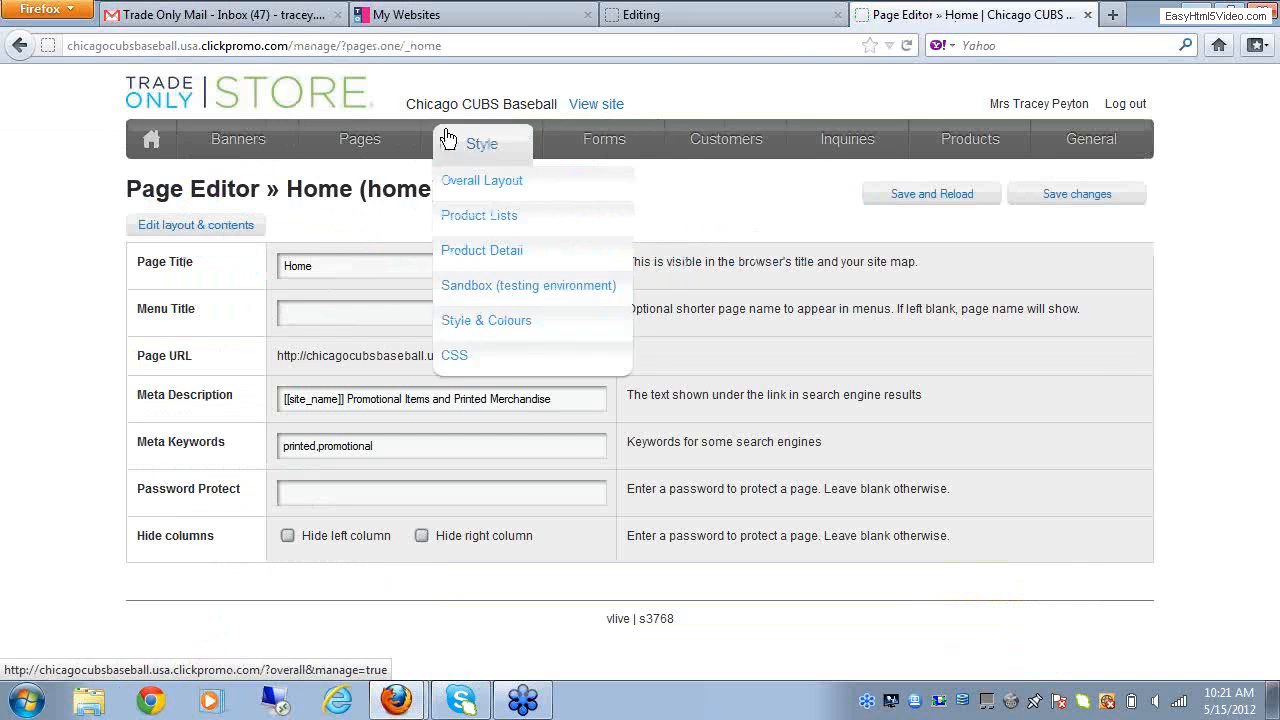
# Step: Open the store's Overall Layout for editing and go to the Texthtml module beneath the page contents
pyautogui.moveTo(381, 143)
pyautogui.moveTo(437, 149)
pyautogui.click(464, 189)
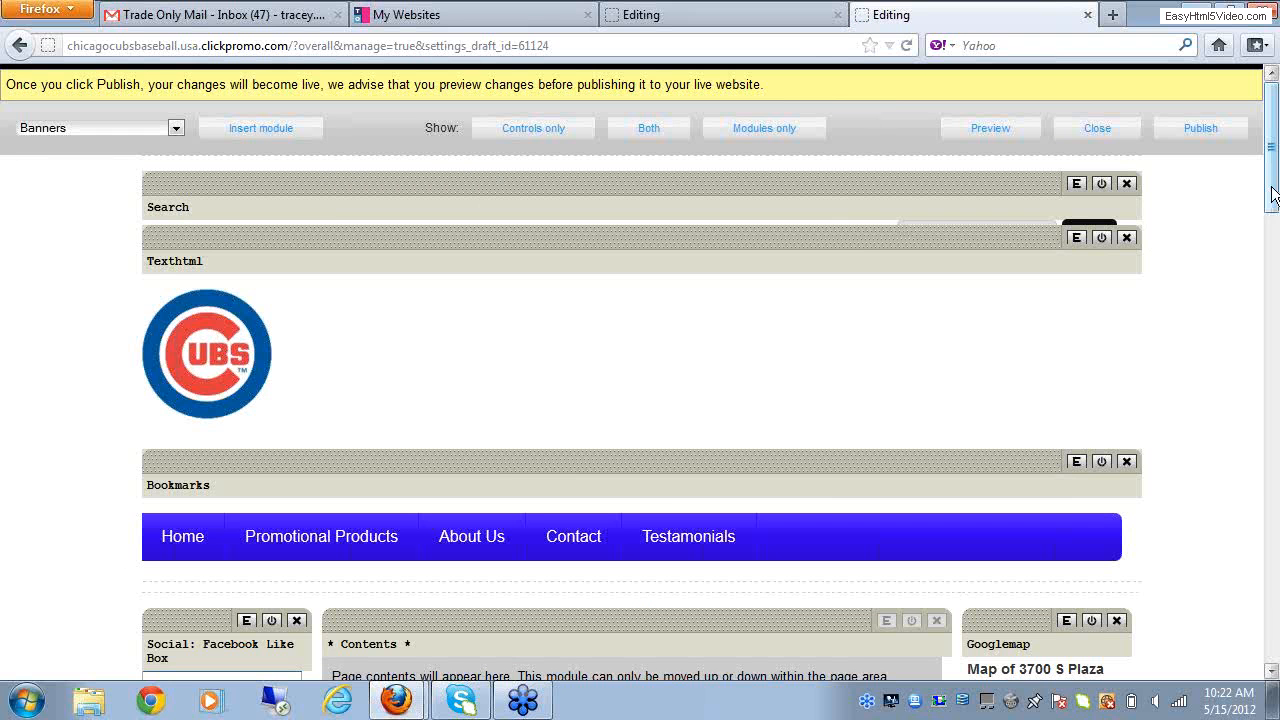
pyautogui.moveTo(1274, 195); pyautogui.dragTo(1274, 308)
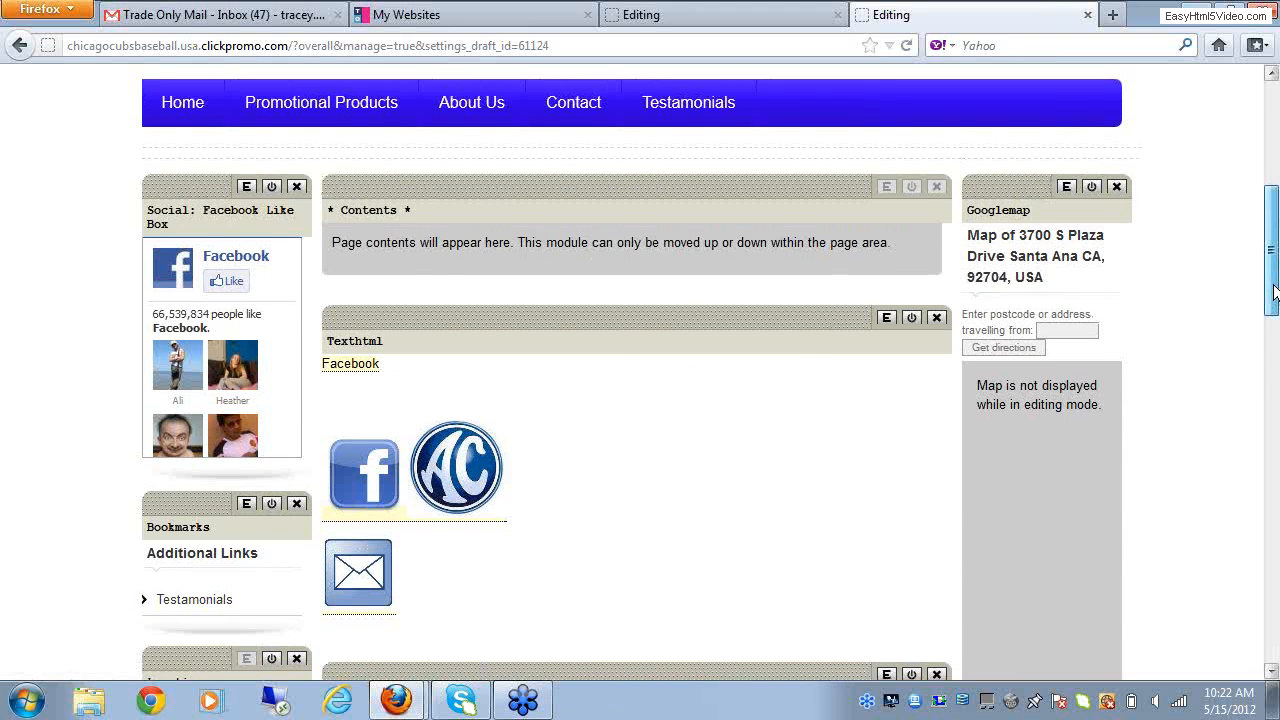
# Step: Close the Overall Layout editor and open the layout and contents of the Testamonials page from My Pages
pyautogui.moveTo(1274, 298); pyautogui.dragTo(1274, 188)
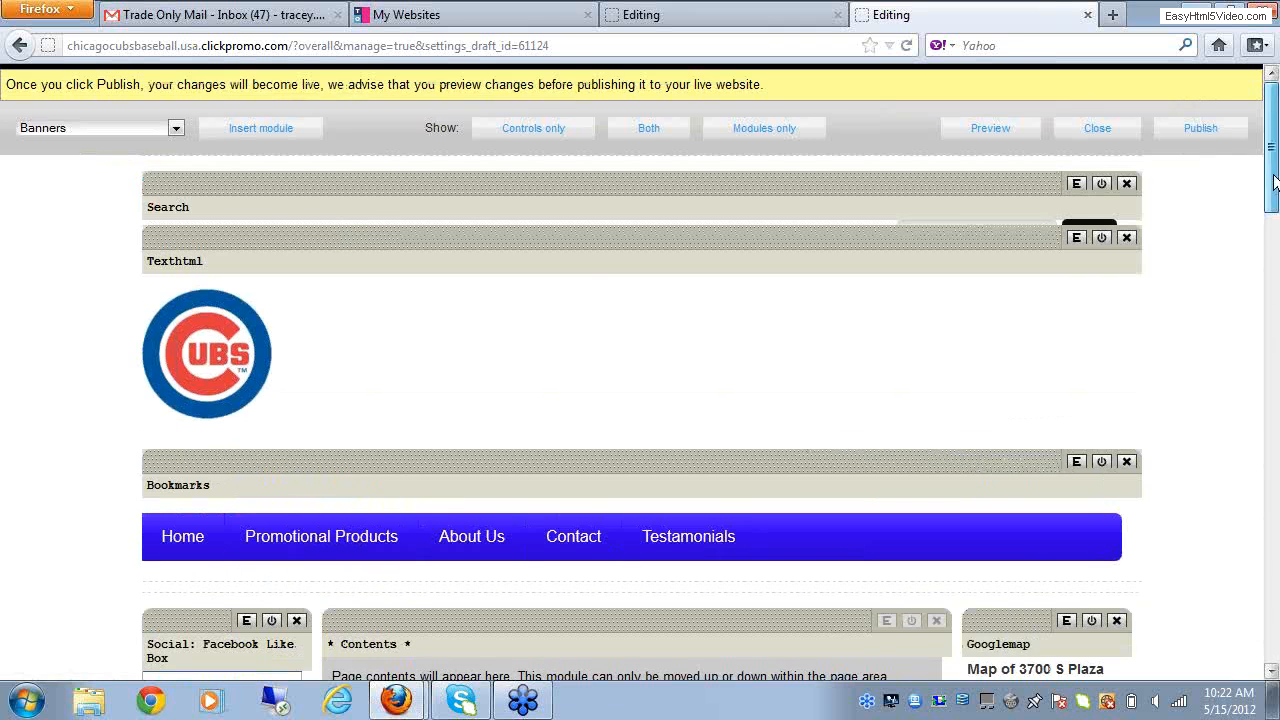
pyautogui.click(1116, 133)
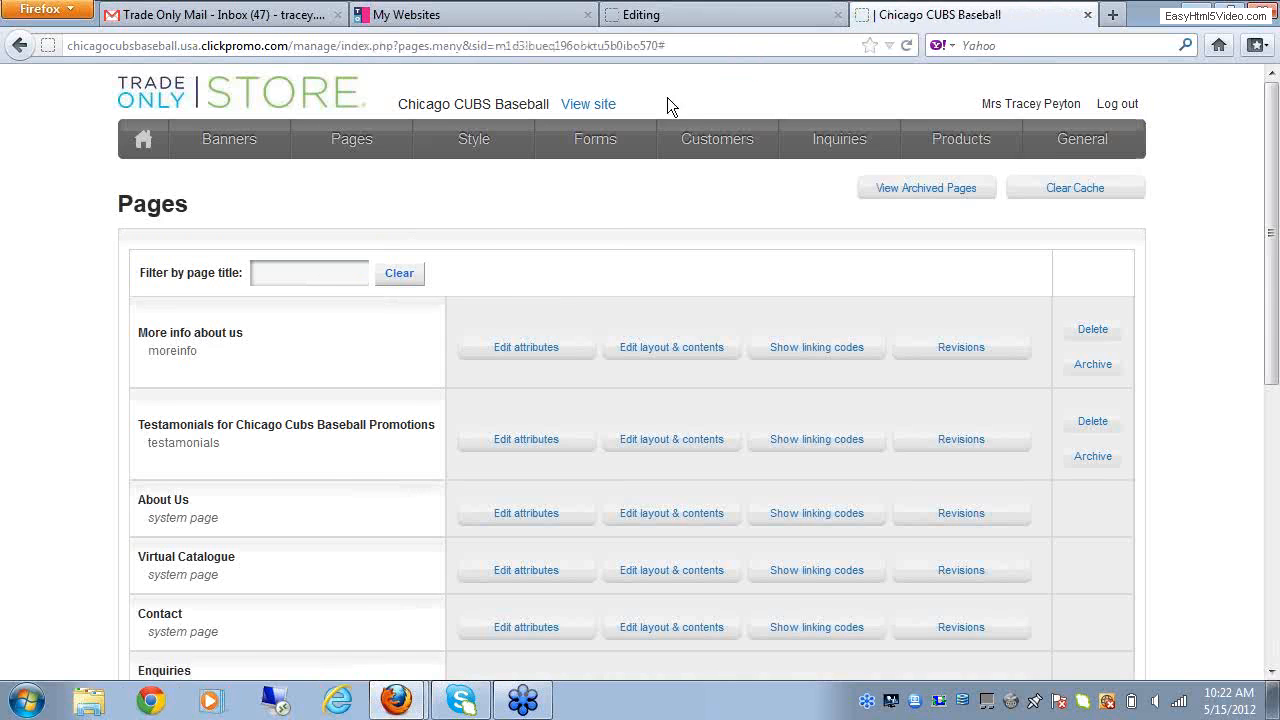
pyautogui.moveTo(407, 138)
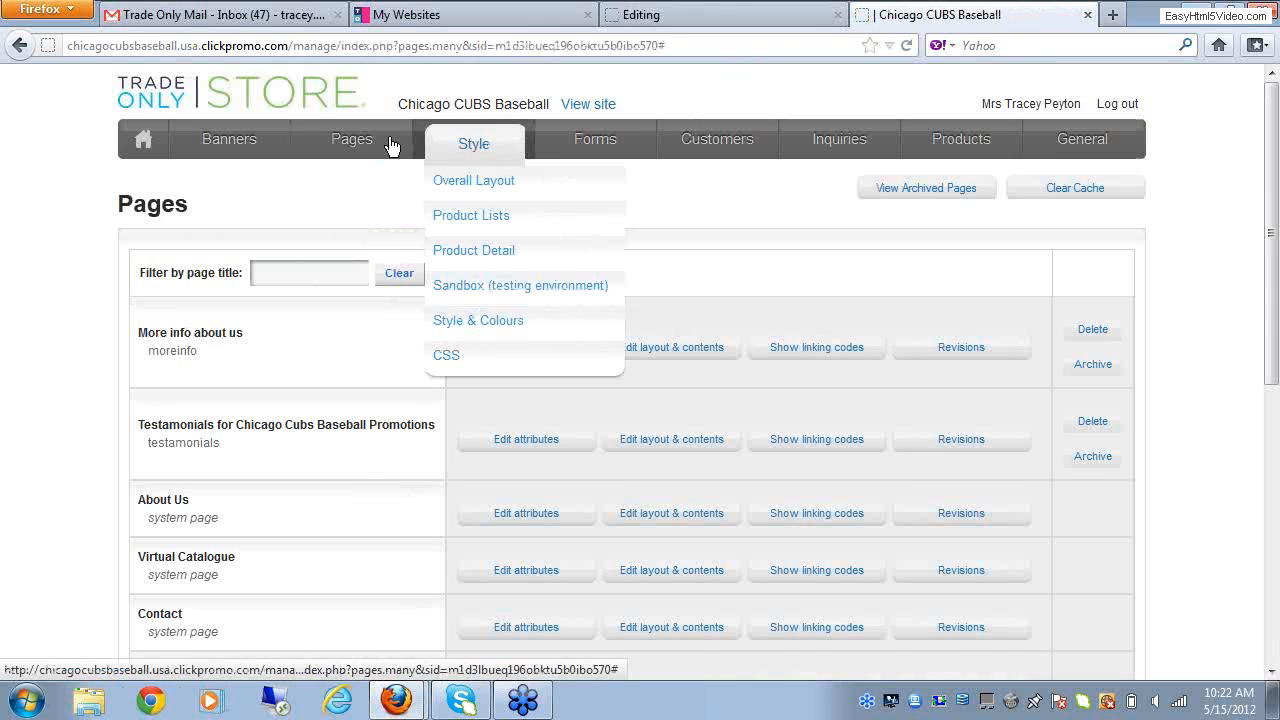
pyautogui.click(346, 190)
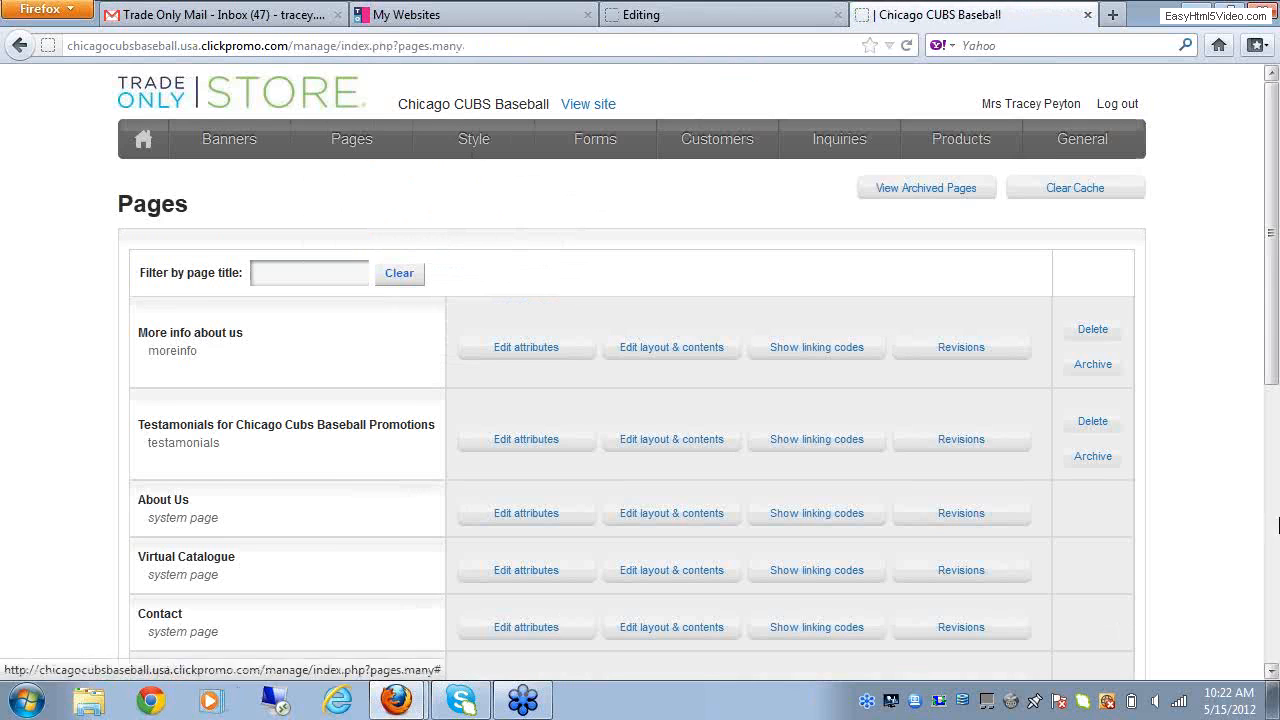
pyautogui.scroll(-5, 1272, 340)
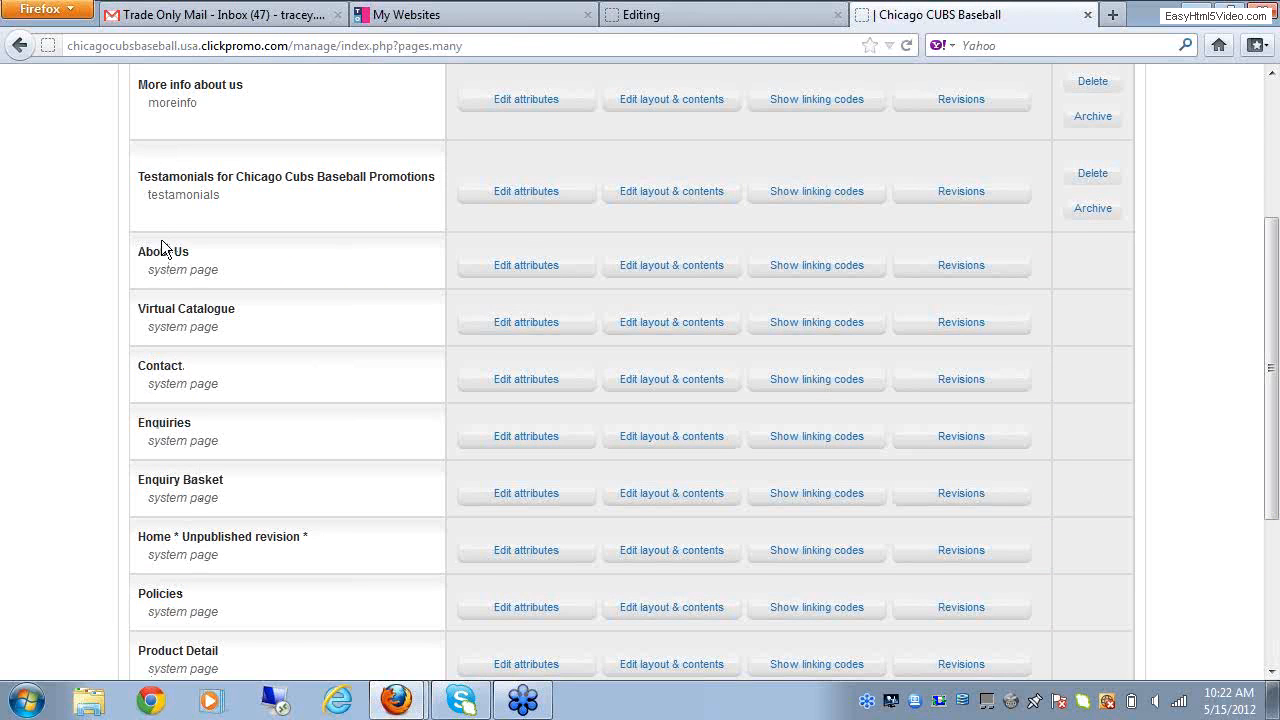
pyautogui.click(654, 201)
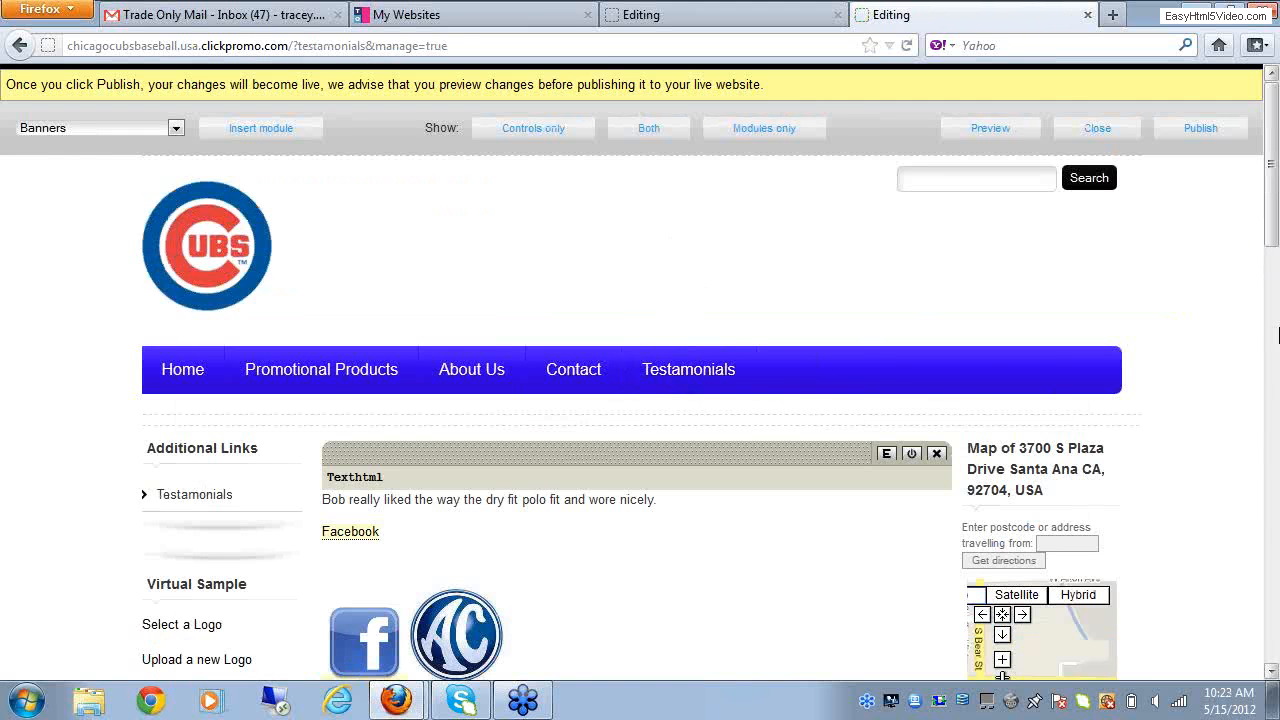
# Step: Insert a Social: Facebook Like Box module on the Testamonials page
pyautogui.moveTo(1273, 231); pyautogui.dragTo(1273, 293)
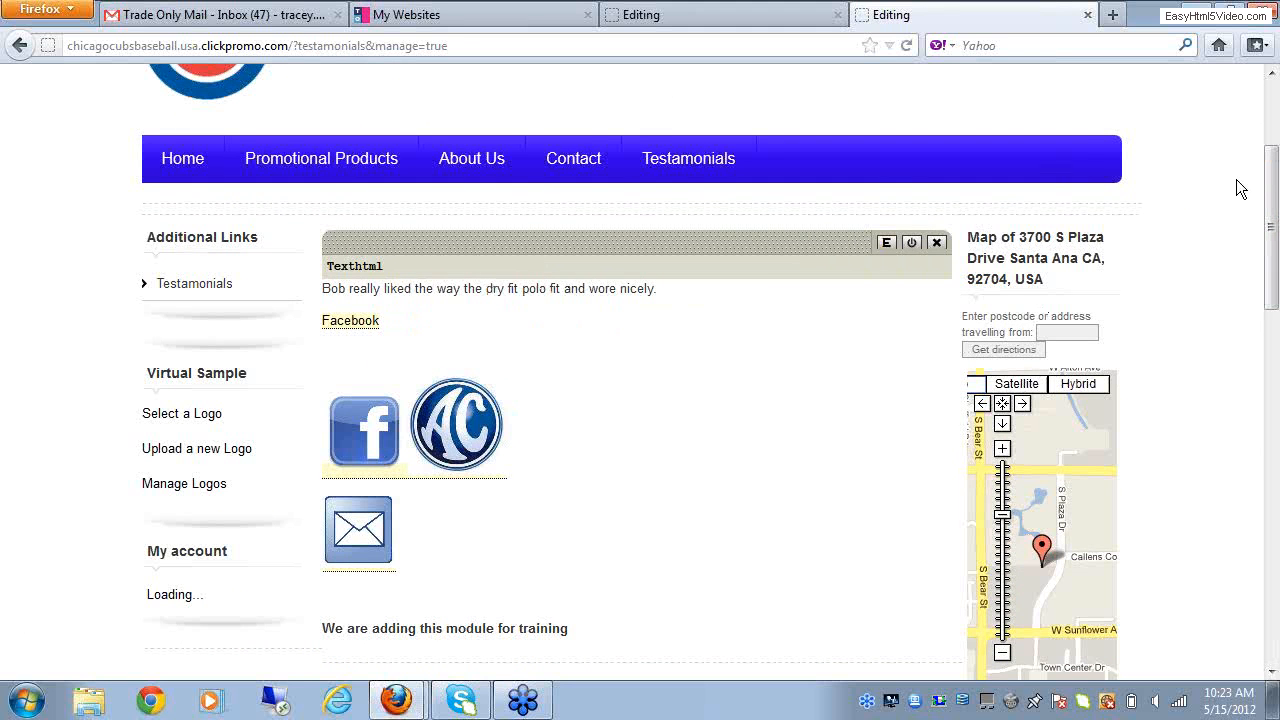
pyautogui.moveTo(1272, 192); pyautogui.dragTo(1274, 125)
pyautogui.click(176, 130)
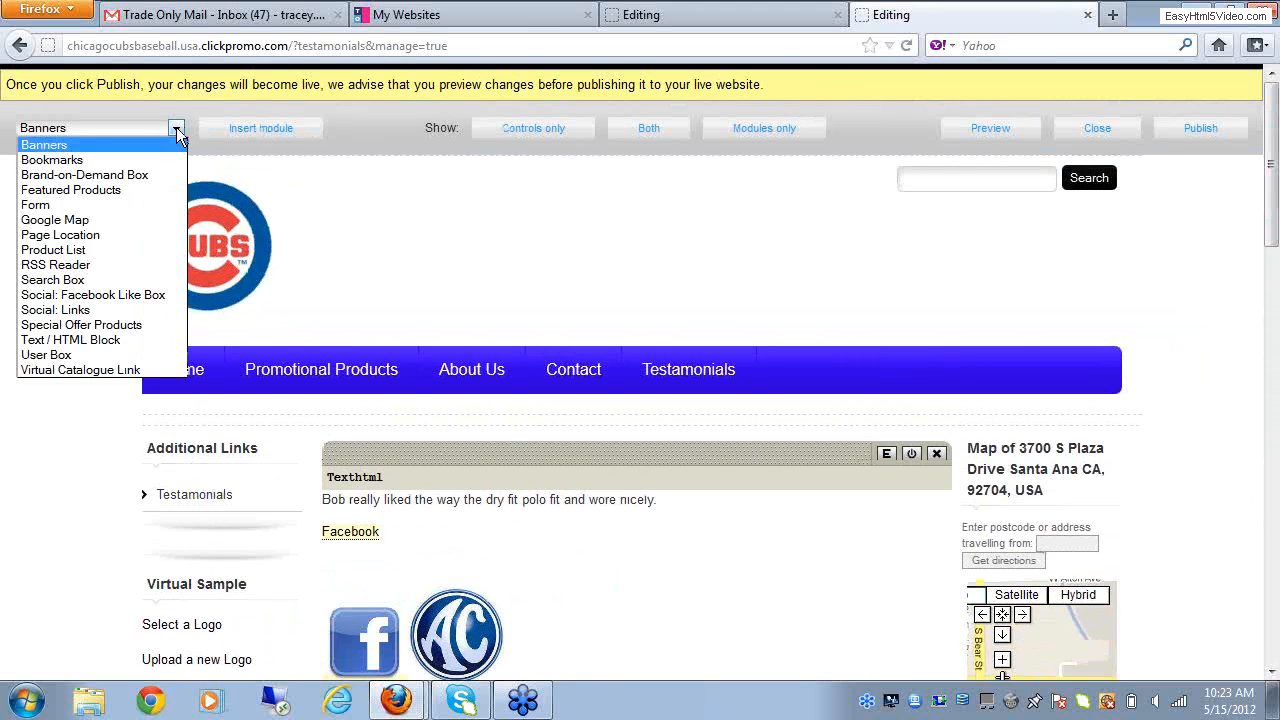
pyautogui.click(71, 297)
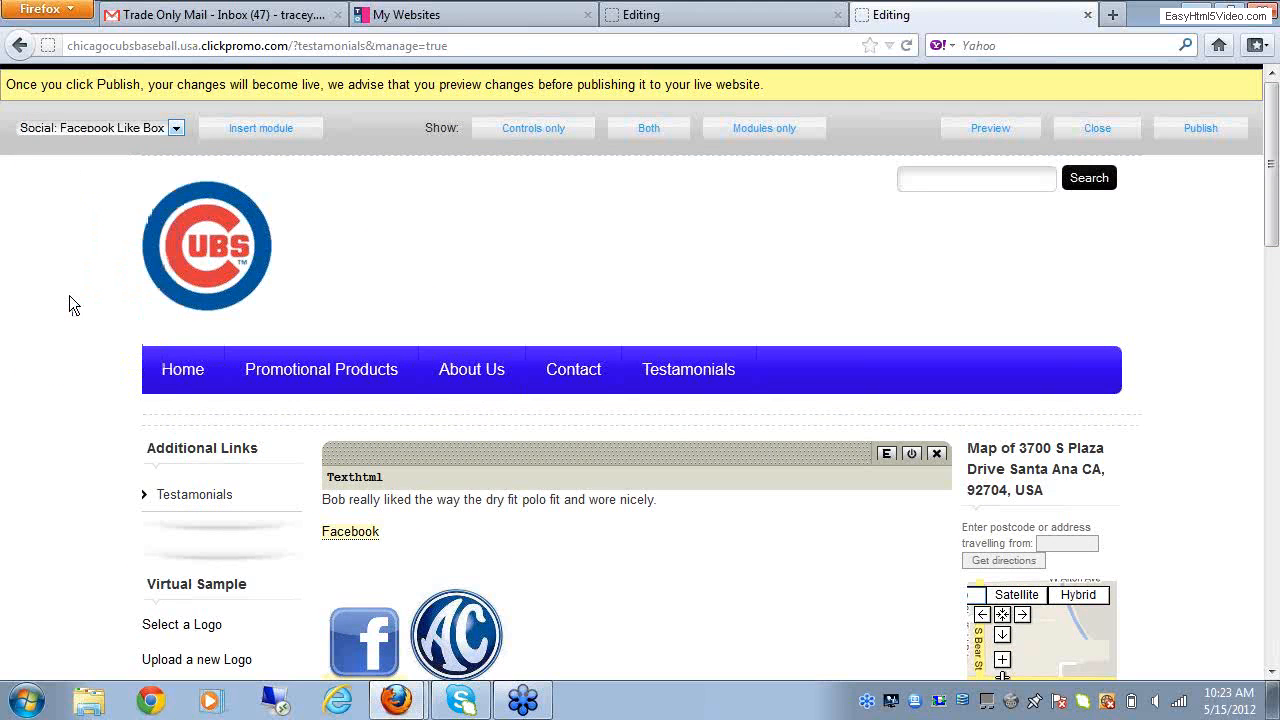
pyautogui.click(248, 136)
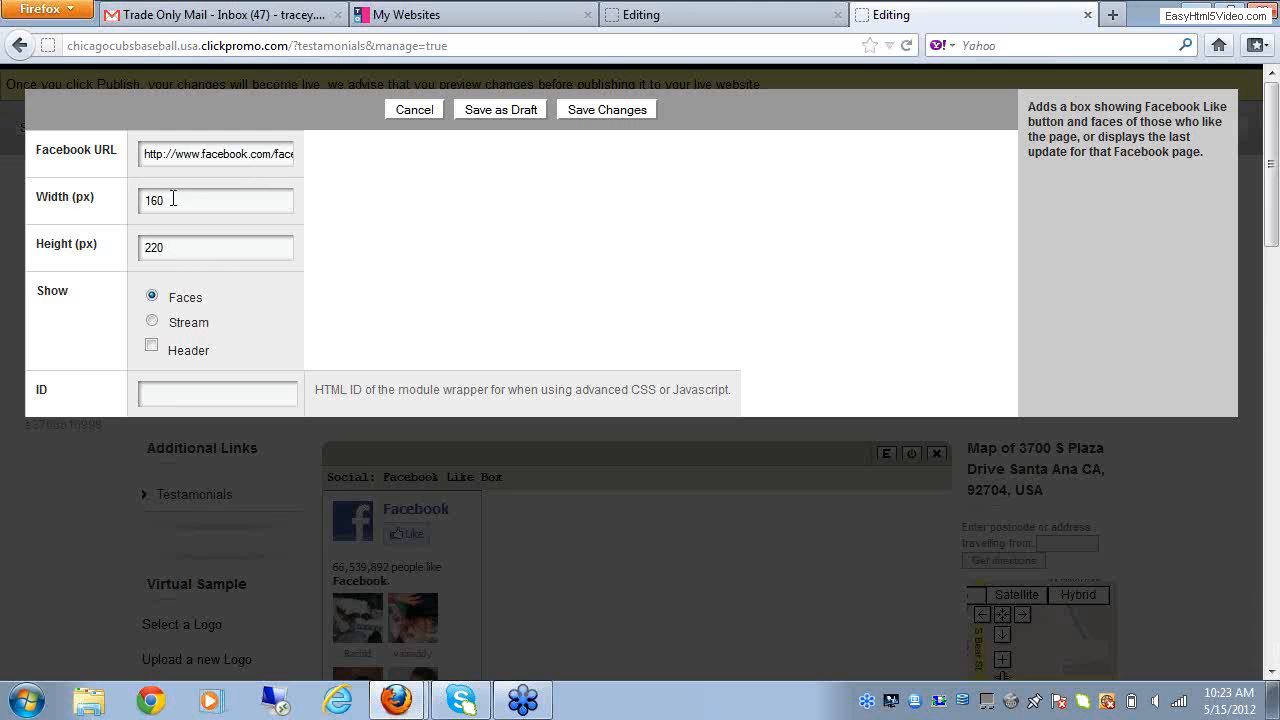
# Step: Review the Facebook Like Box's width setting and save the module's changes
pyautogui.moveTo(166, 202); pyautogui.dragTo(141, 202)
pyautogui.click(484, 216)
pyautogui.moveTo(1274, 234); pyautogui.dragTo(1274, 246)
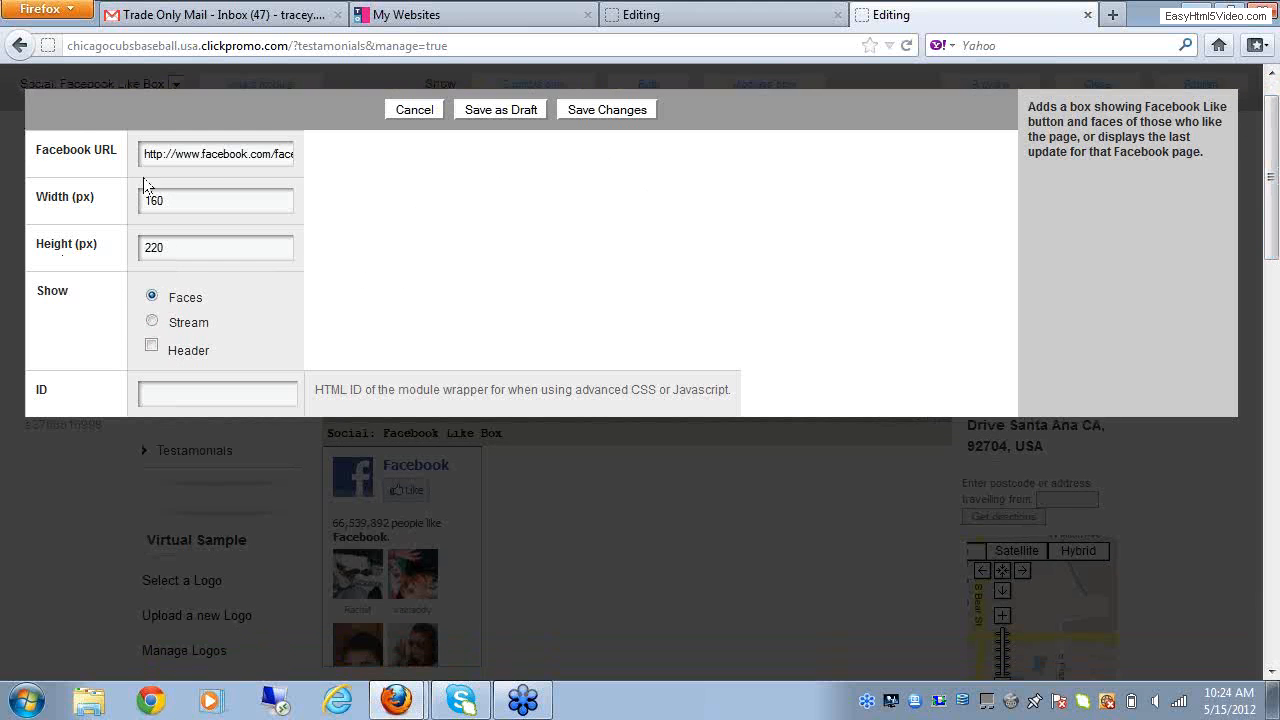
pyautogui.click(607, 110)
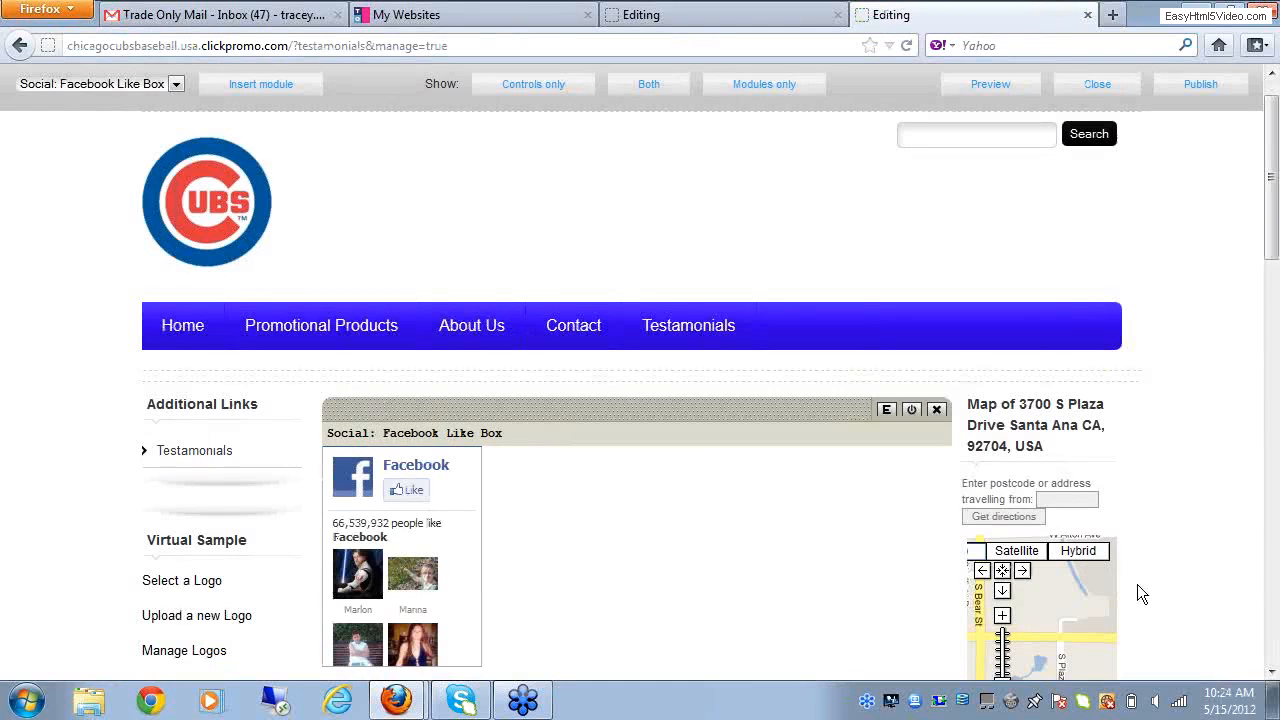
# Step: Publish the Testamonials page with the Facebook Like Box and preview it
pyautogui.moveTo(1272, 247); pyautogui.dragTo(1273, 296)
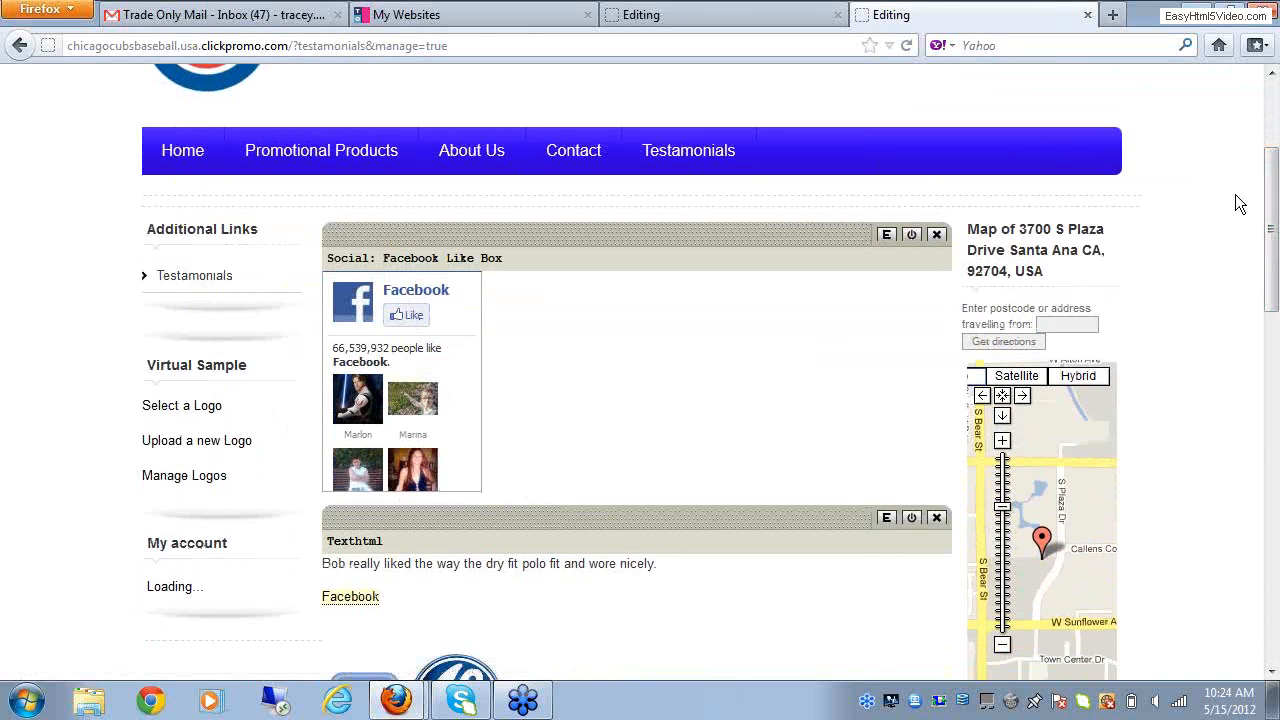
pyautogui.moveTo(1270, 210); pyautogui.dragTo(1270, 135)
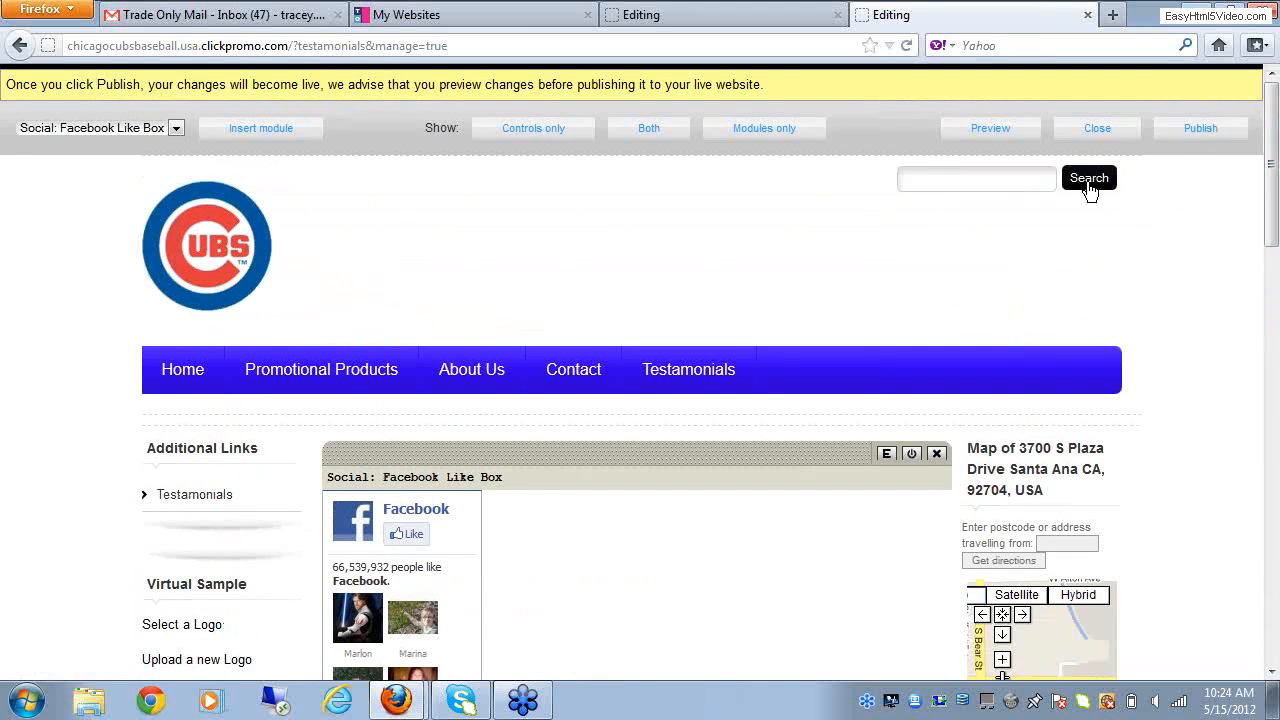
pyautogui.click(1188, 138)
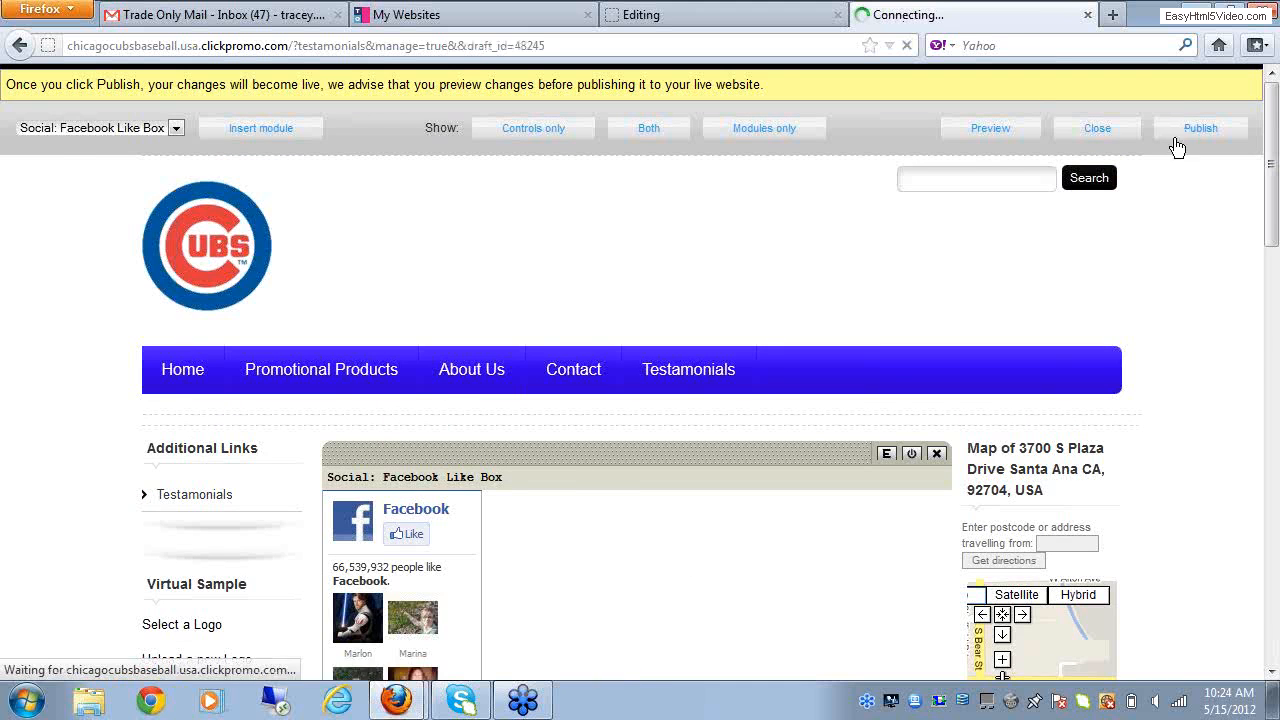
pyautogui.click(1005, 138)
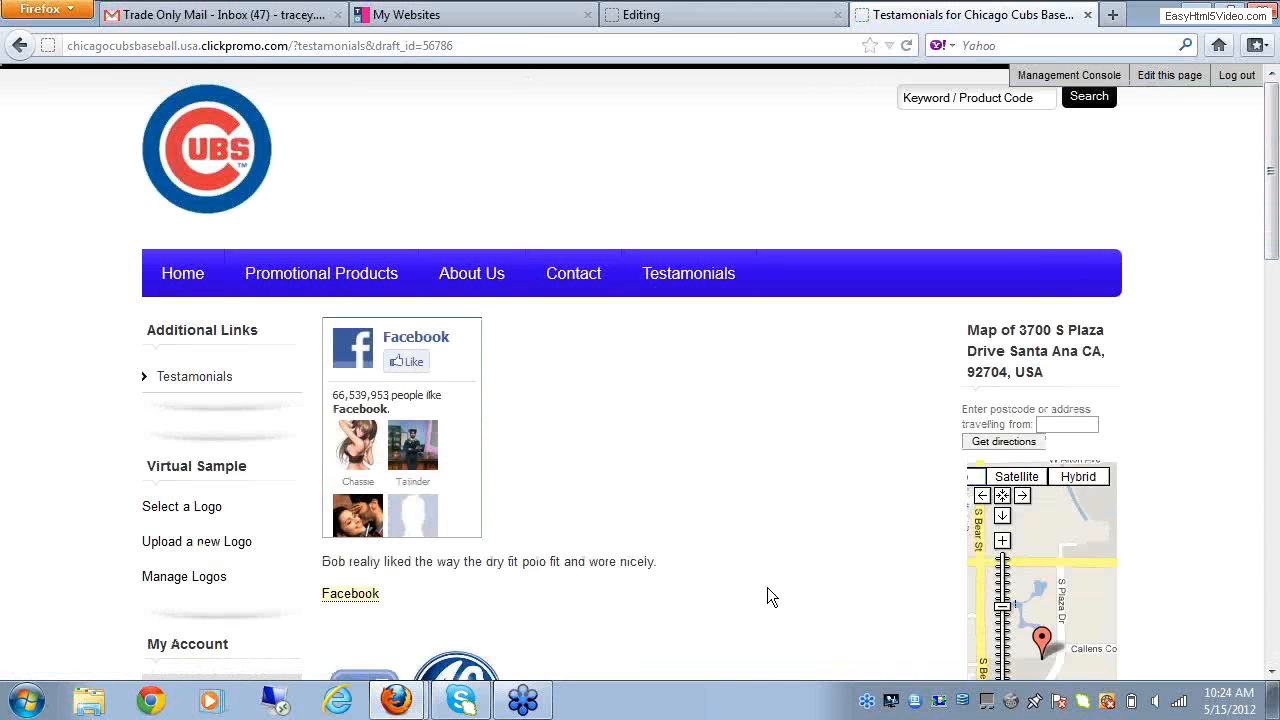
pyautogui.moveTo(1273, 239)
pyautogui.mouseDown()
pyautogui.moveTo(1275, 256)
pyautogui.moveTo(1275, 238)
pyautogui.mouseUp()
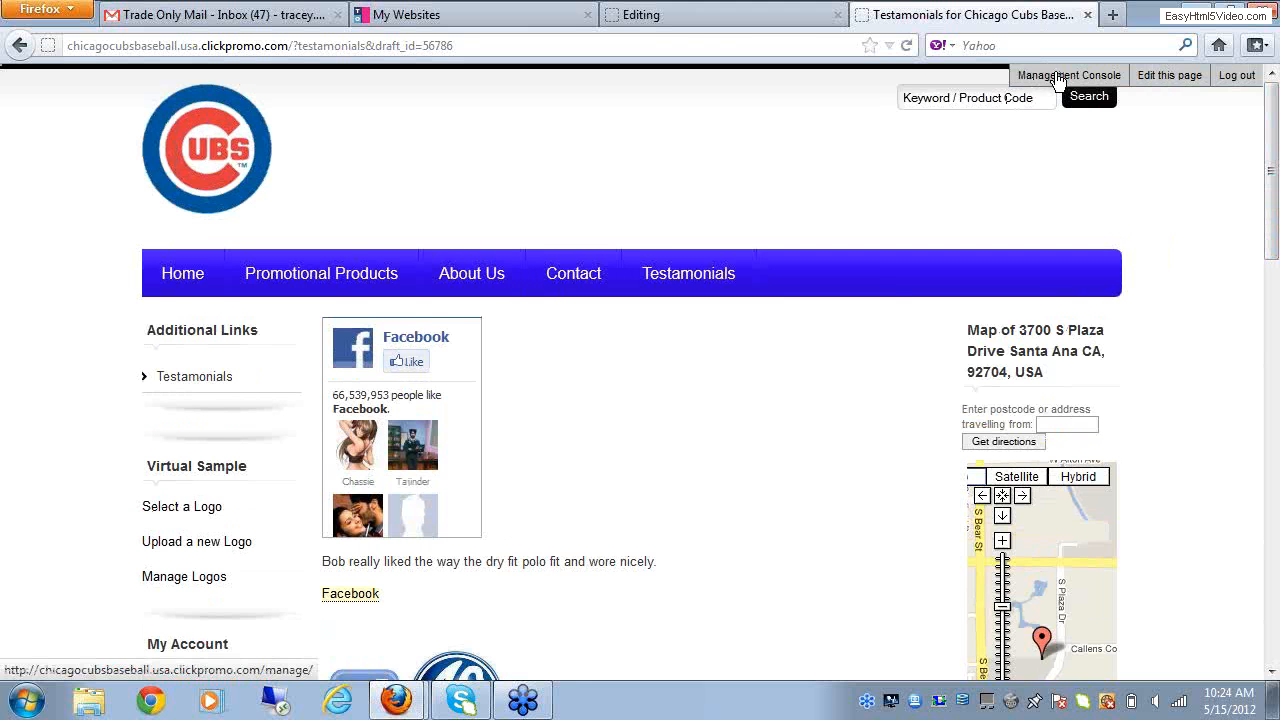
# Step: Go back to the management console and reopen the Testamonials page's layout and contents from My Pages
pyautogui.click(1058, 79)
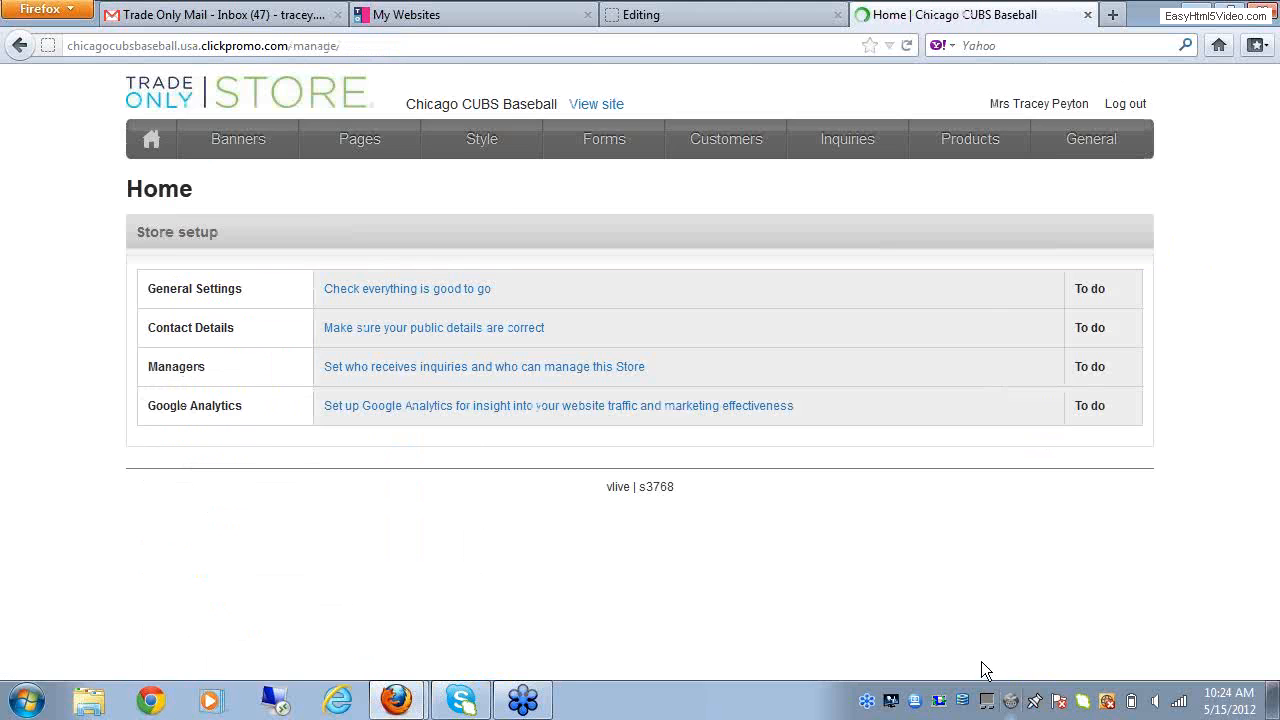
pyautogui.moveTo(366, 148)
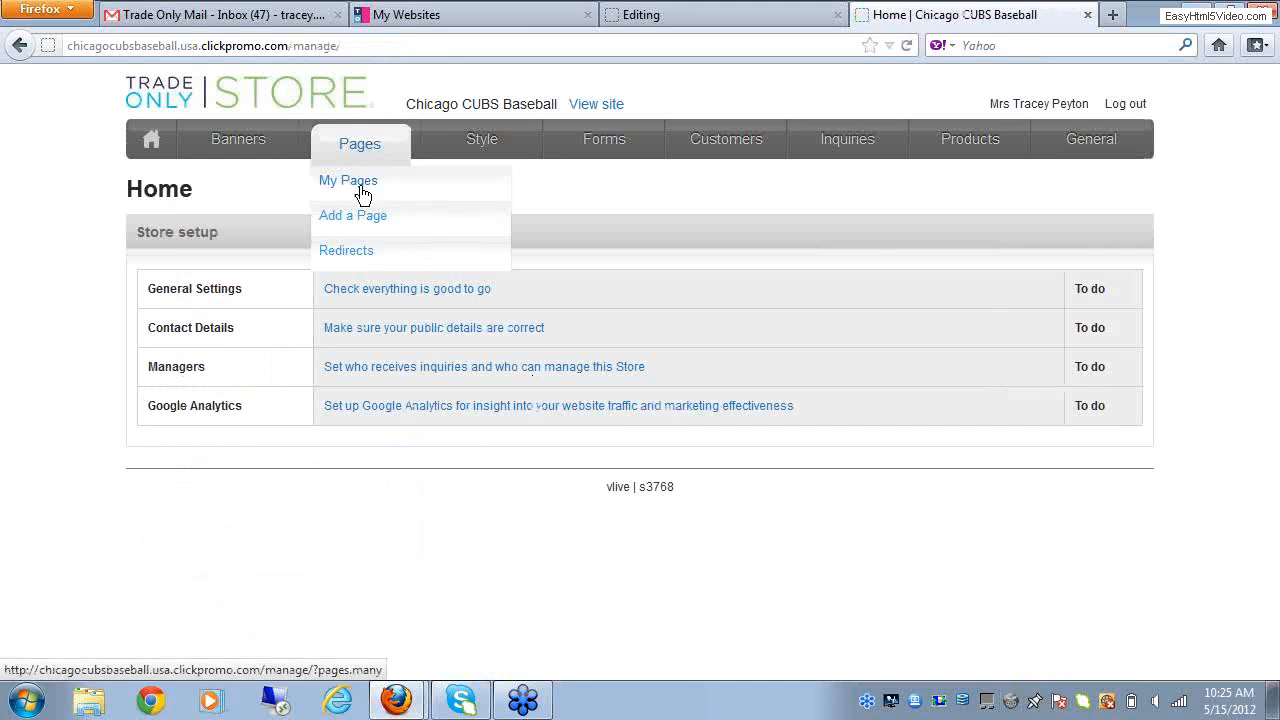
pyautogui.click(352, 185)
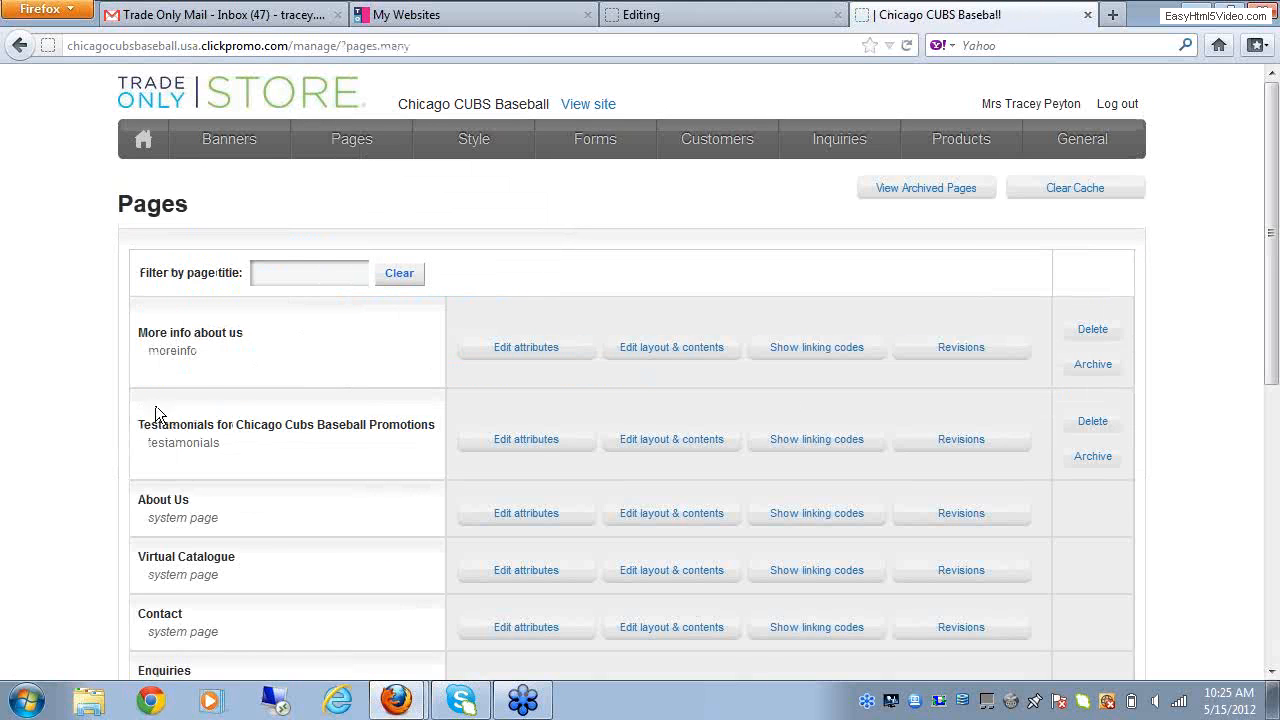
pyautogui.click(634, 442)
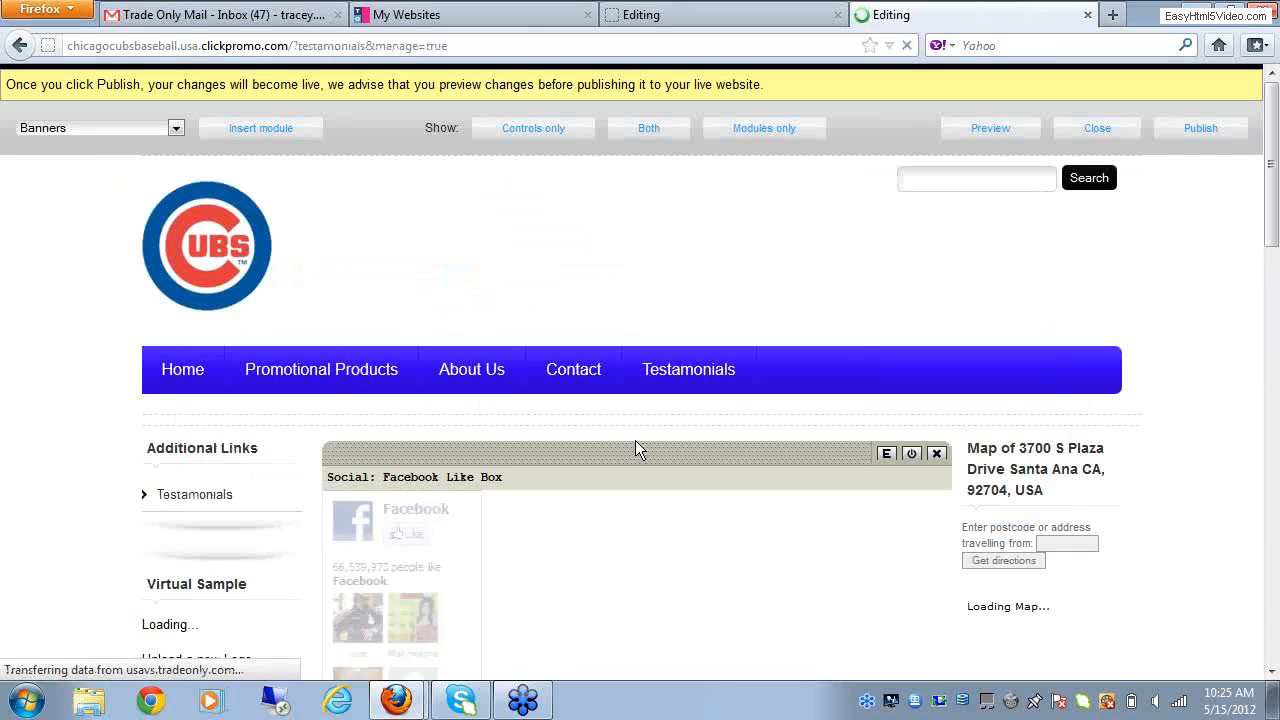
# Step: Examine the text content of the Testamonials page's Texthtml module in its editor and close that browser tab without saving
pyautogui.moveTo(1275, 218); pyautogui.dragTo(1275, 357)
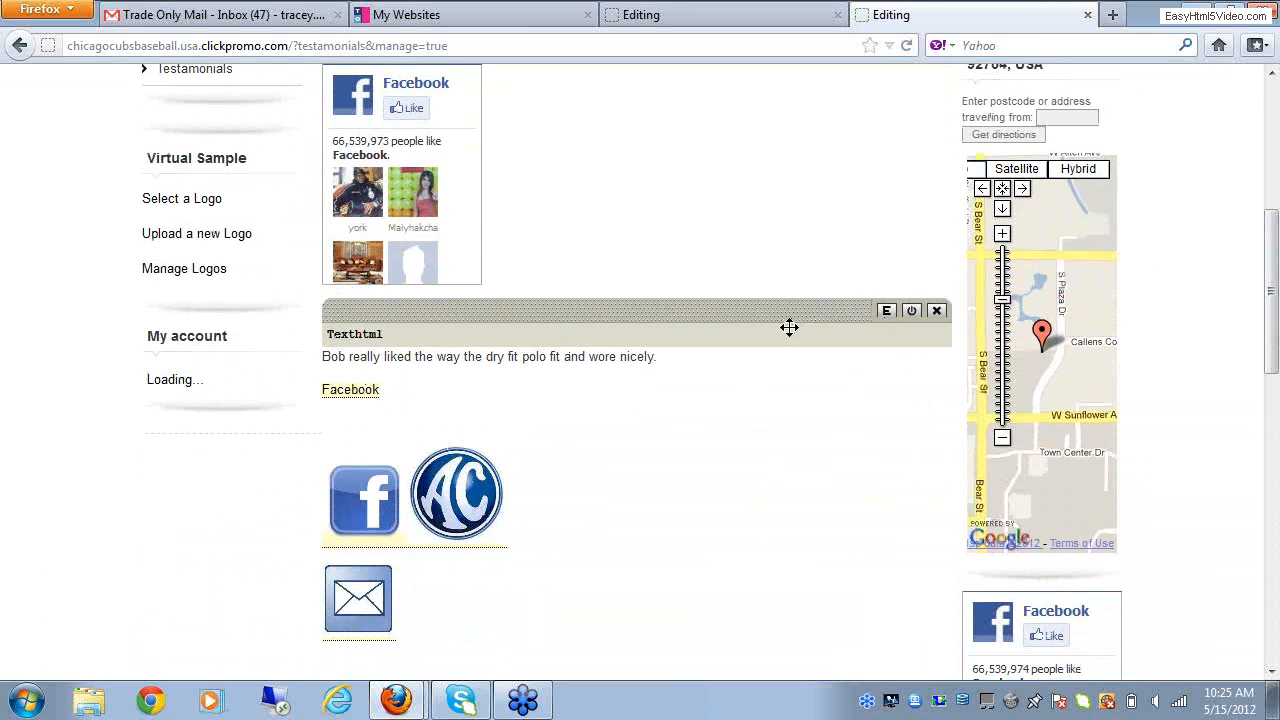
pyautogui.click(885, 313)
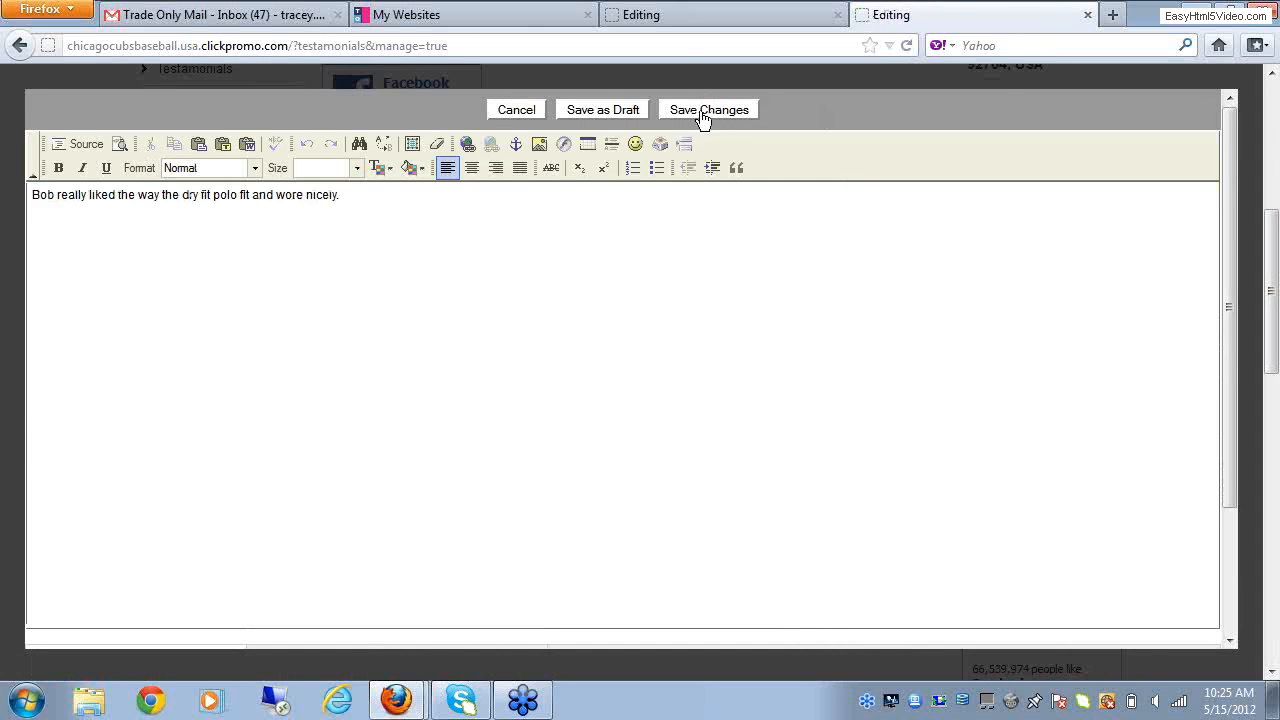
pyautogui.click(515, 110)
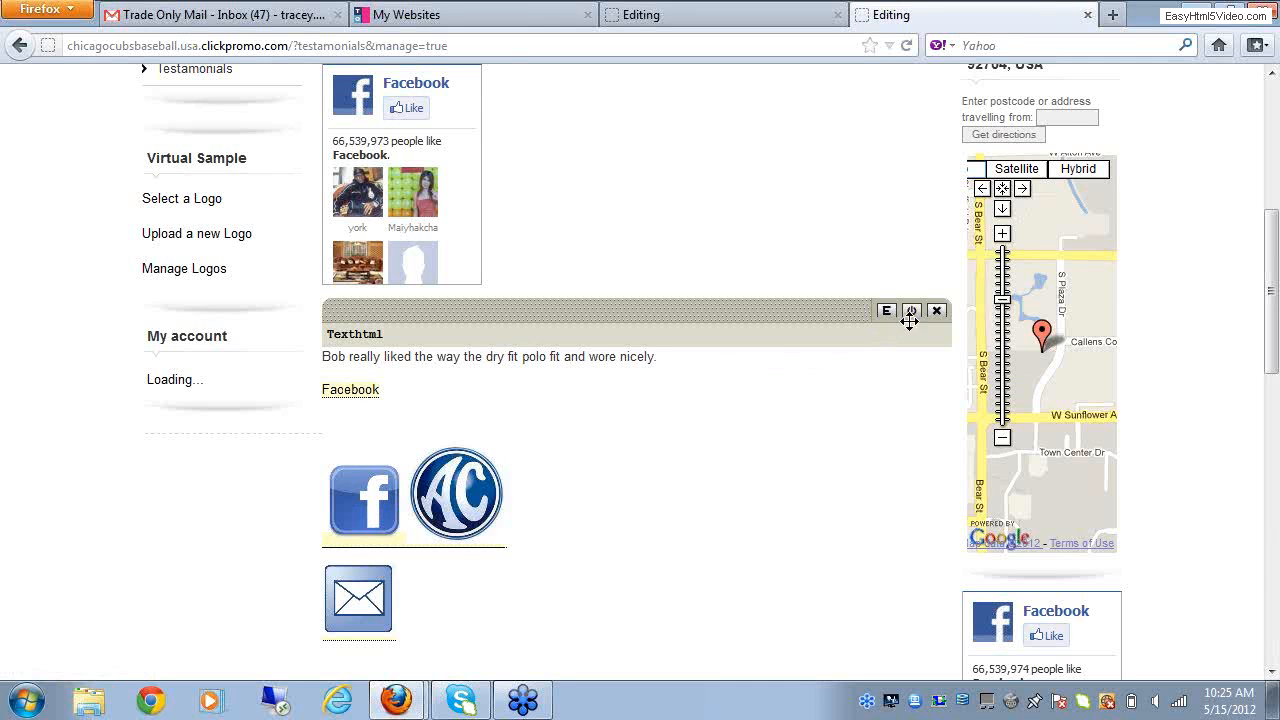
pyautogui.scroll(-4, 1272, 670)
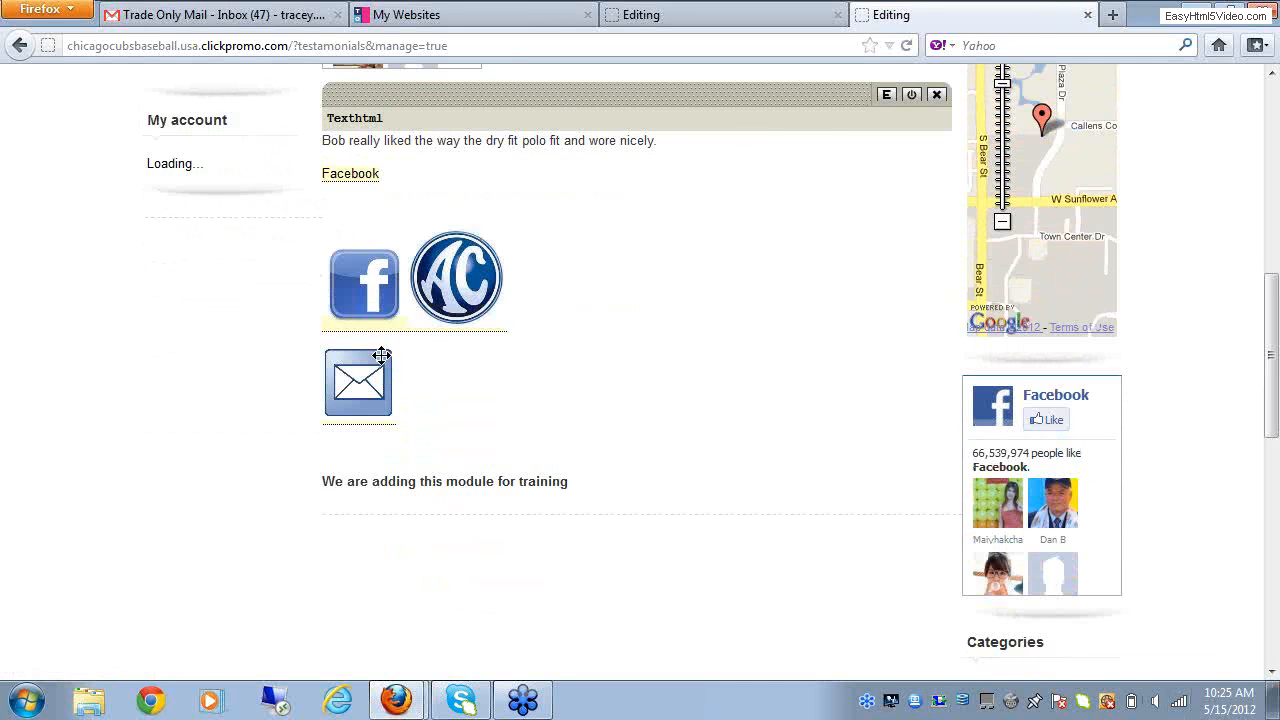
pyautogui.moveTo(591, 103); pyautogui.dragTo(589, 491)
pyautogui.click(885, 96)
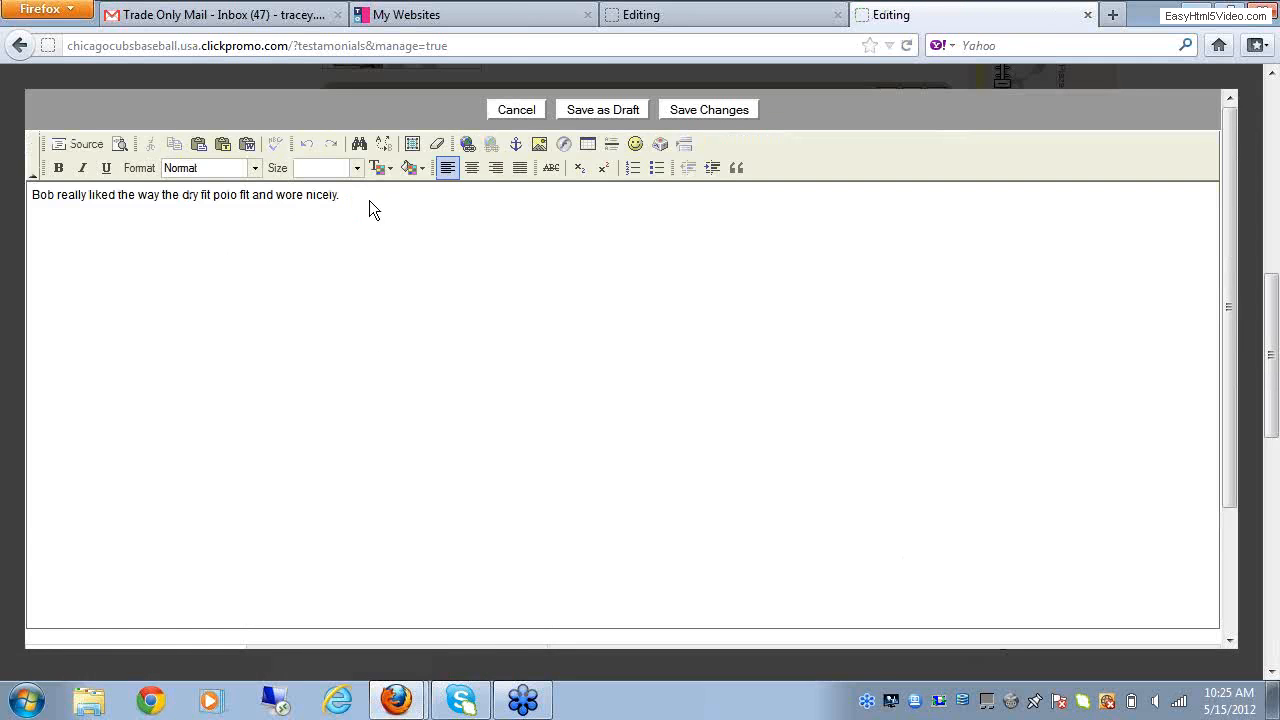
pyautogui.click(1087, 15)
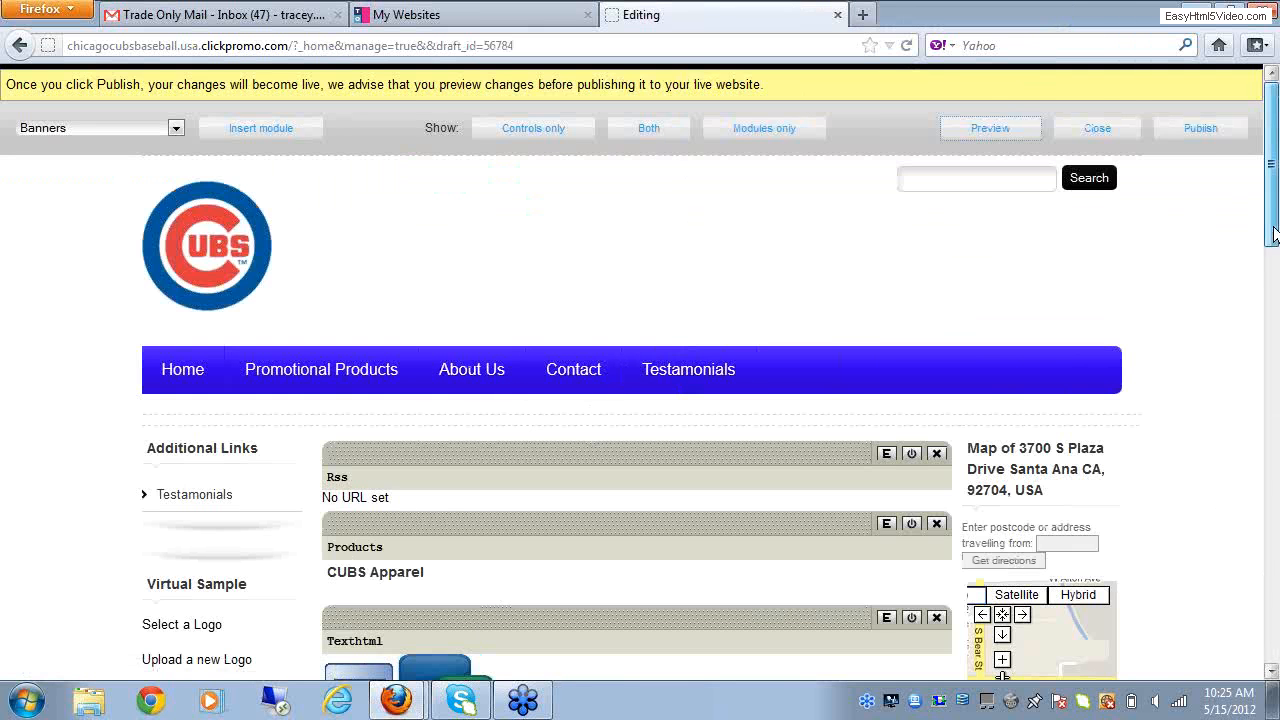
# Step: Close the Home page's layout editor and reopen the Home page's layout and contents from My Pages
pyautogui.click(1070, 134)
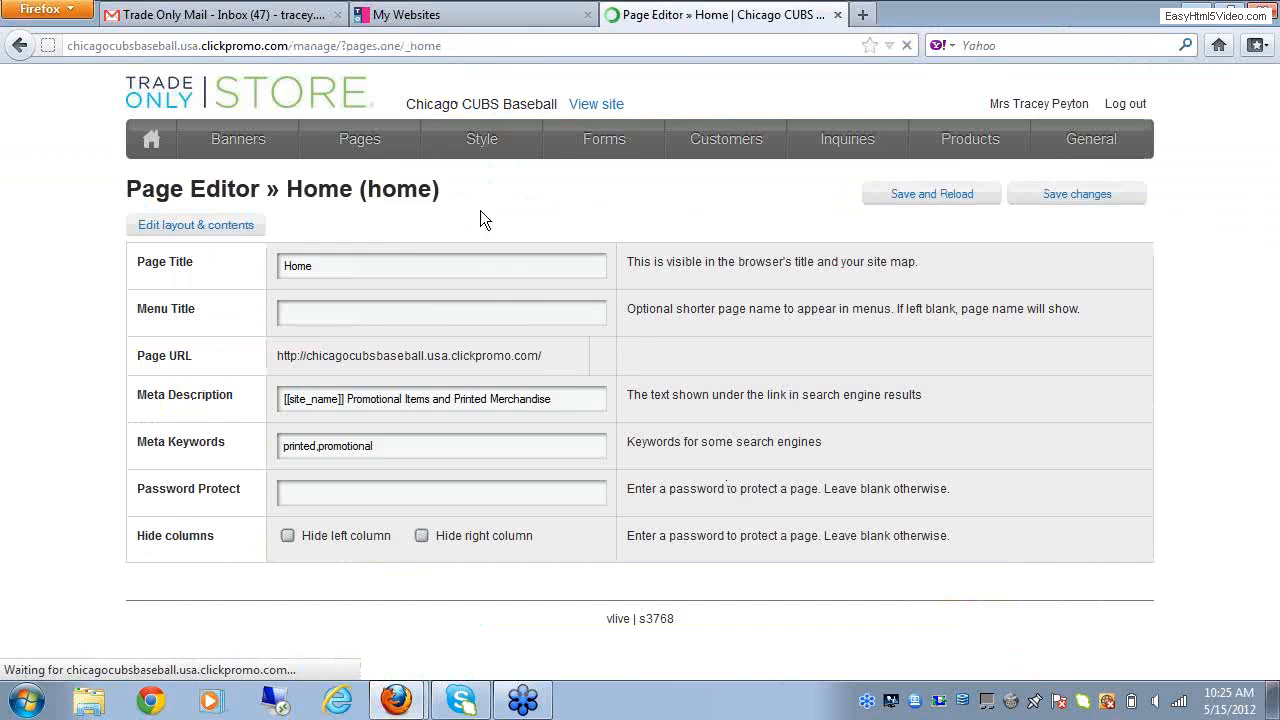
pyautogui.moveTo(388, 148)
pyautogui.click(357, 188)
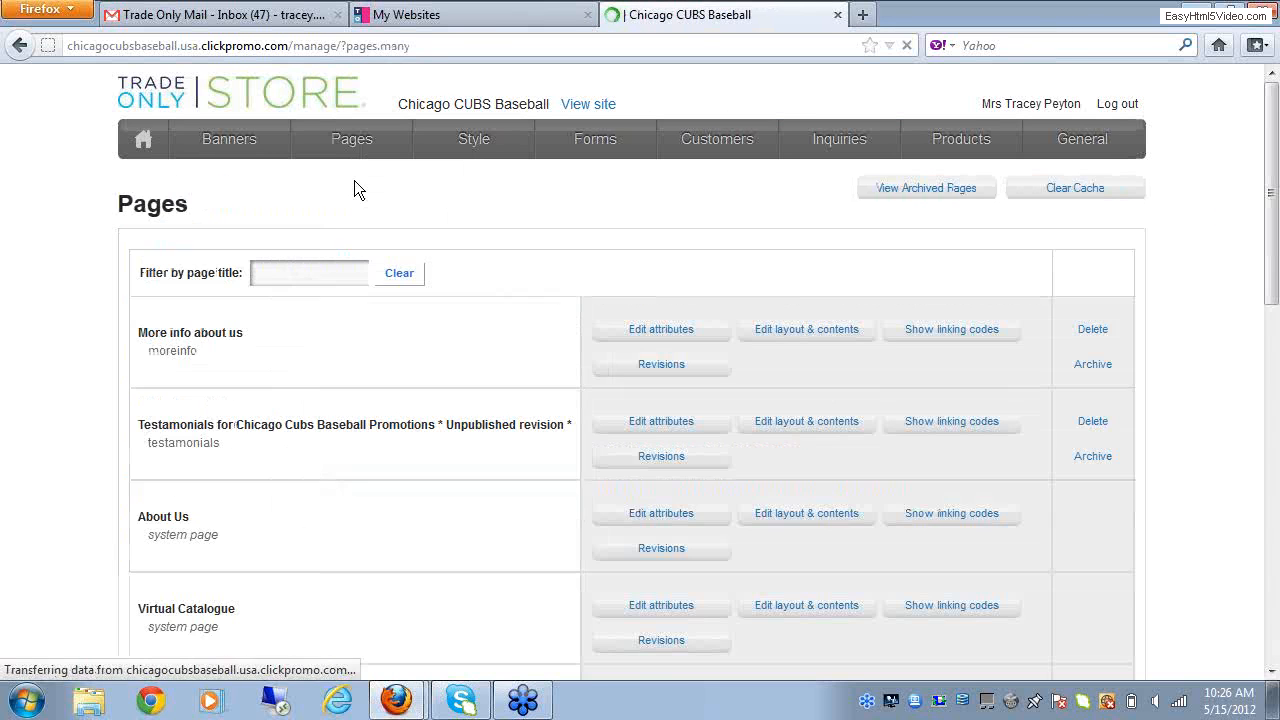
pyautogui.scroll(-10, 405, 480)
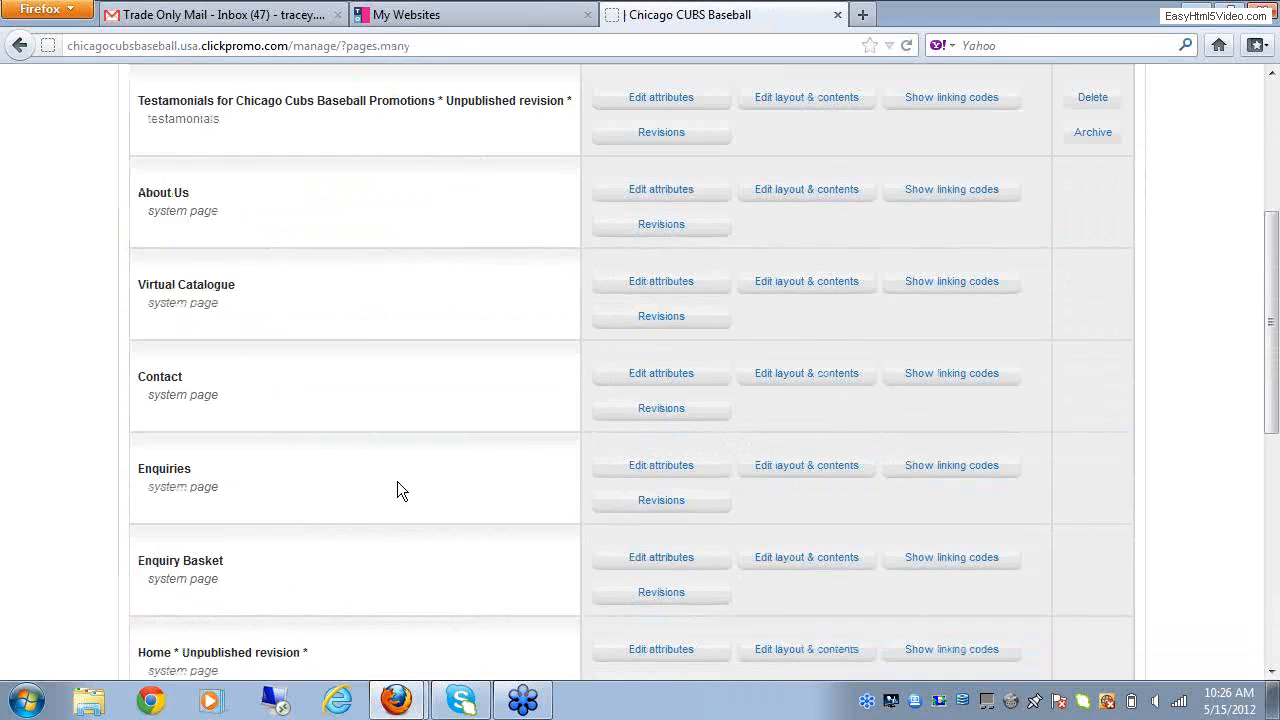
pyautogui.scroll(4, 391, 500)
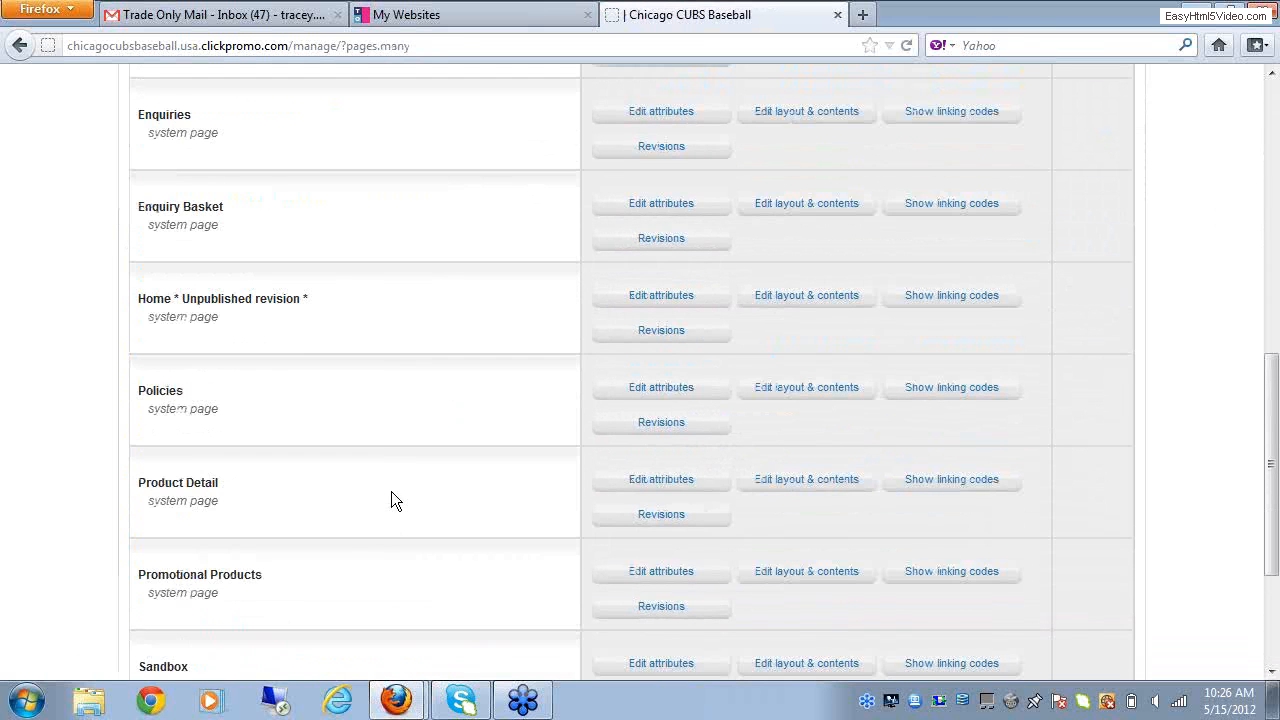
pyautogui.click(807, 302)
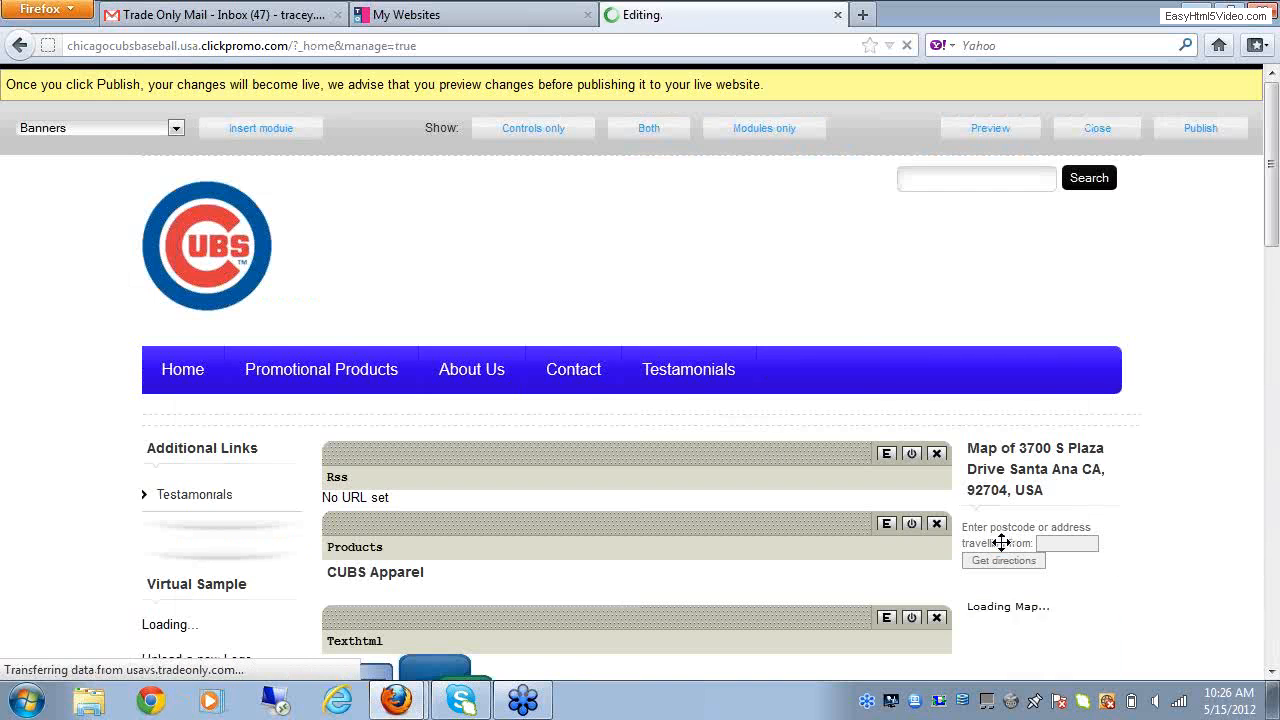
# Step: Open the Home page's Texthtml module containing the email and blog icons, and upload the facebookImage JPEG from the Desktop as a server image
pyautogui.click(1274, 675)
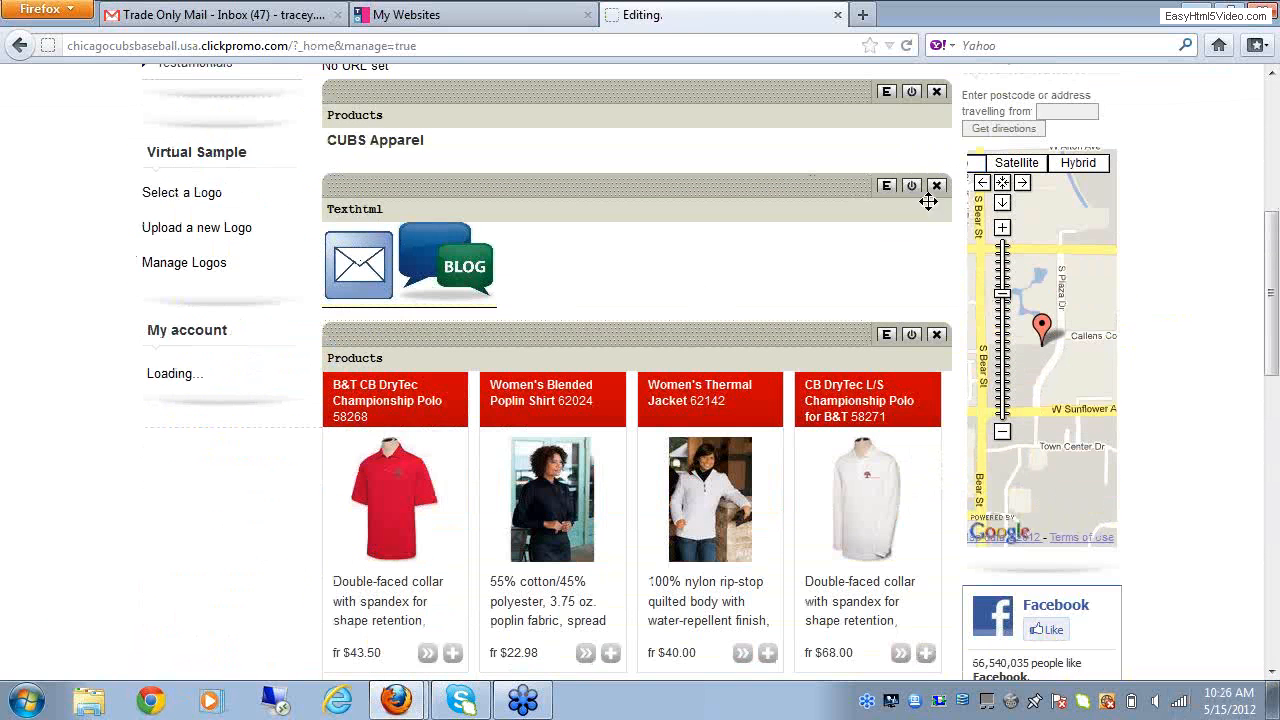
pyautogui.click(887, 188)
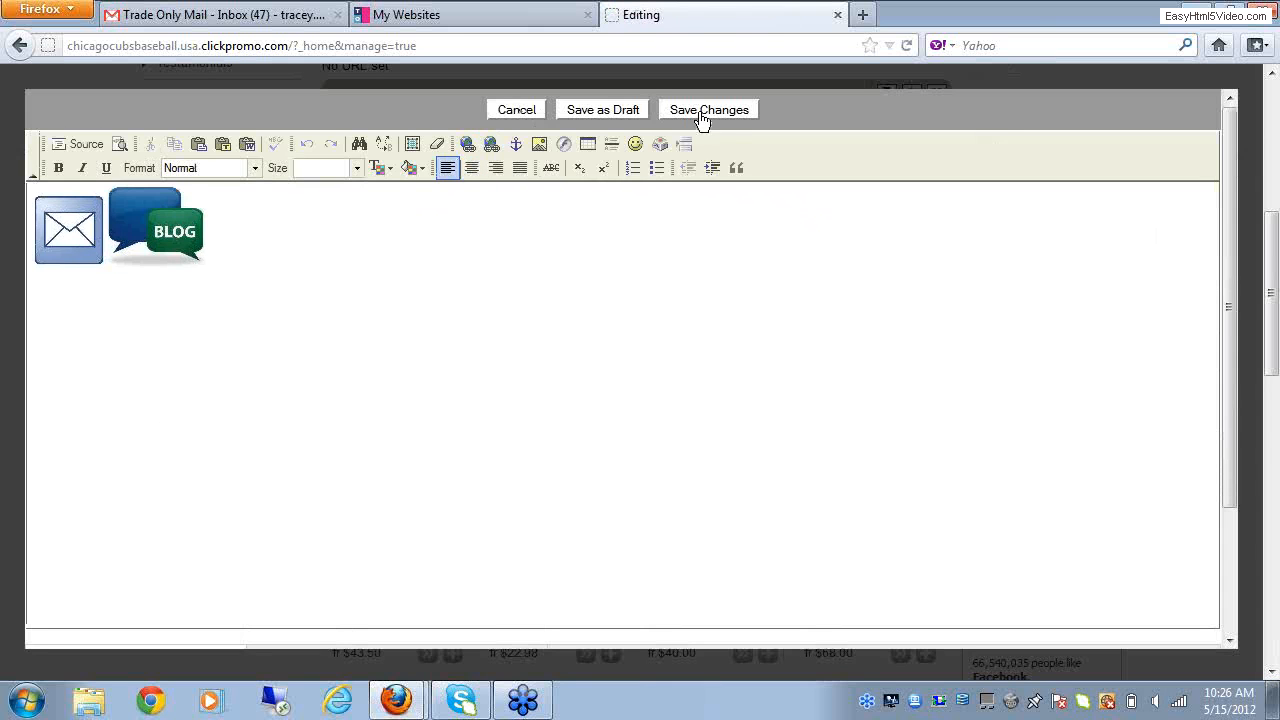
pyautogui.click(540, 145)
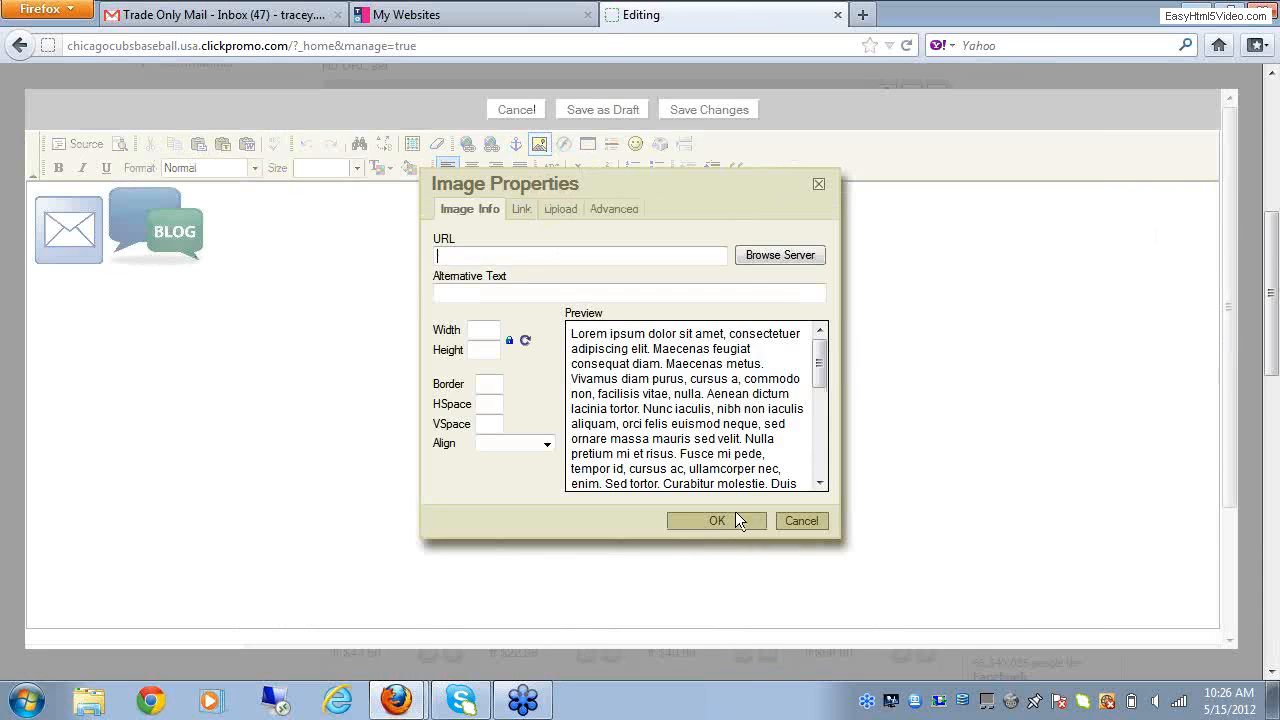
pyautogui.click(794, 253)
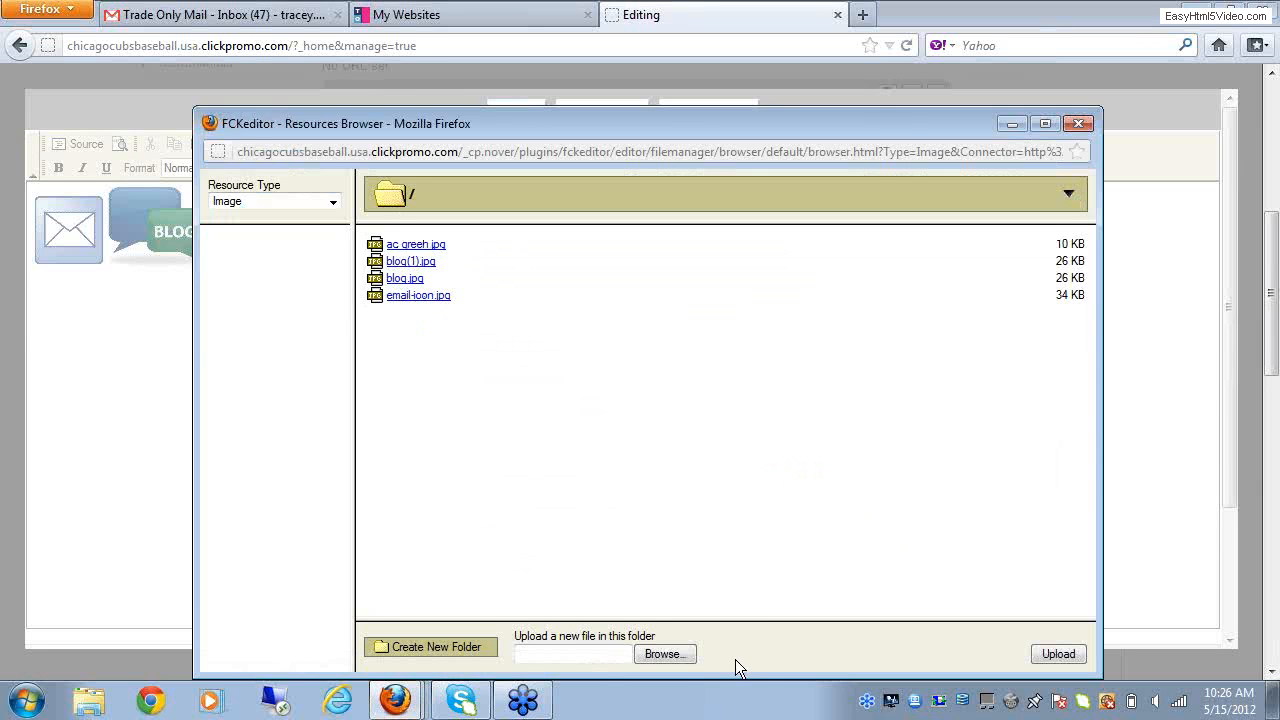
pyautogui.click(681, 655)
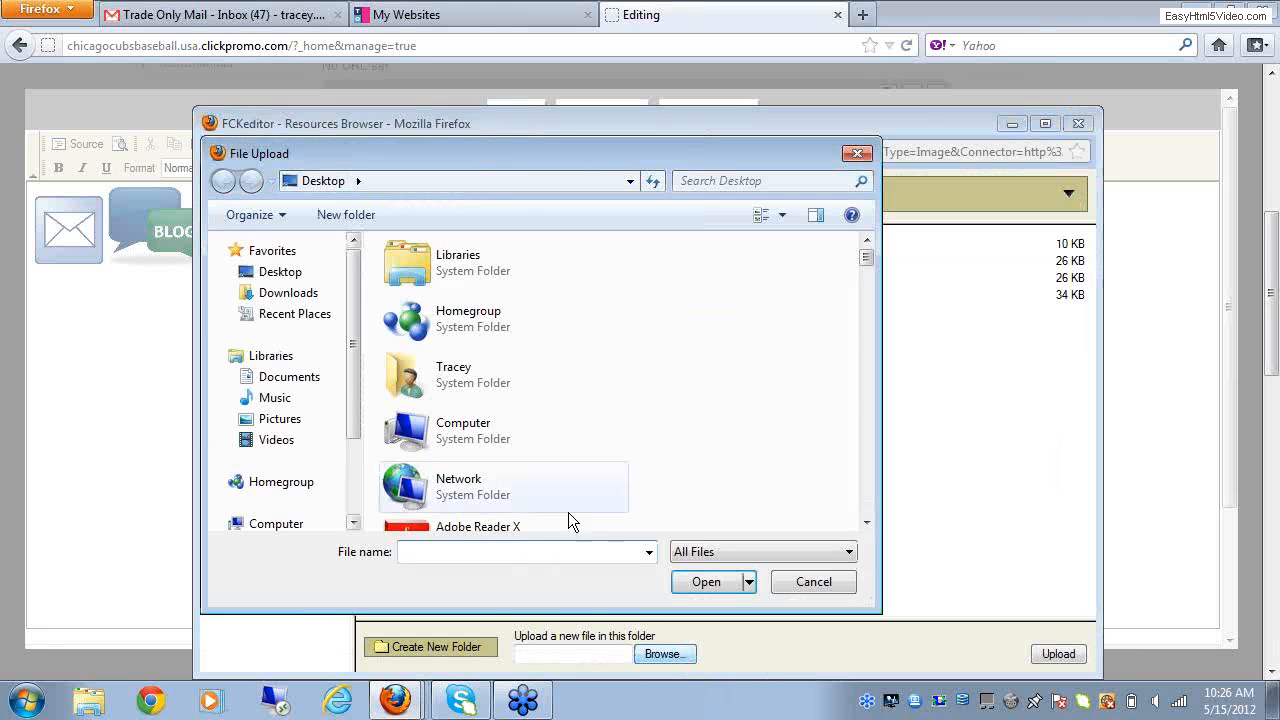
pyautogui.moveTo(866, 521); pyautogui.dragTo(866, 521)
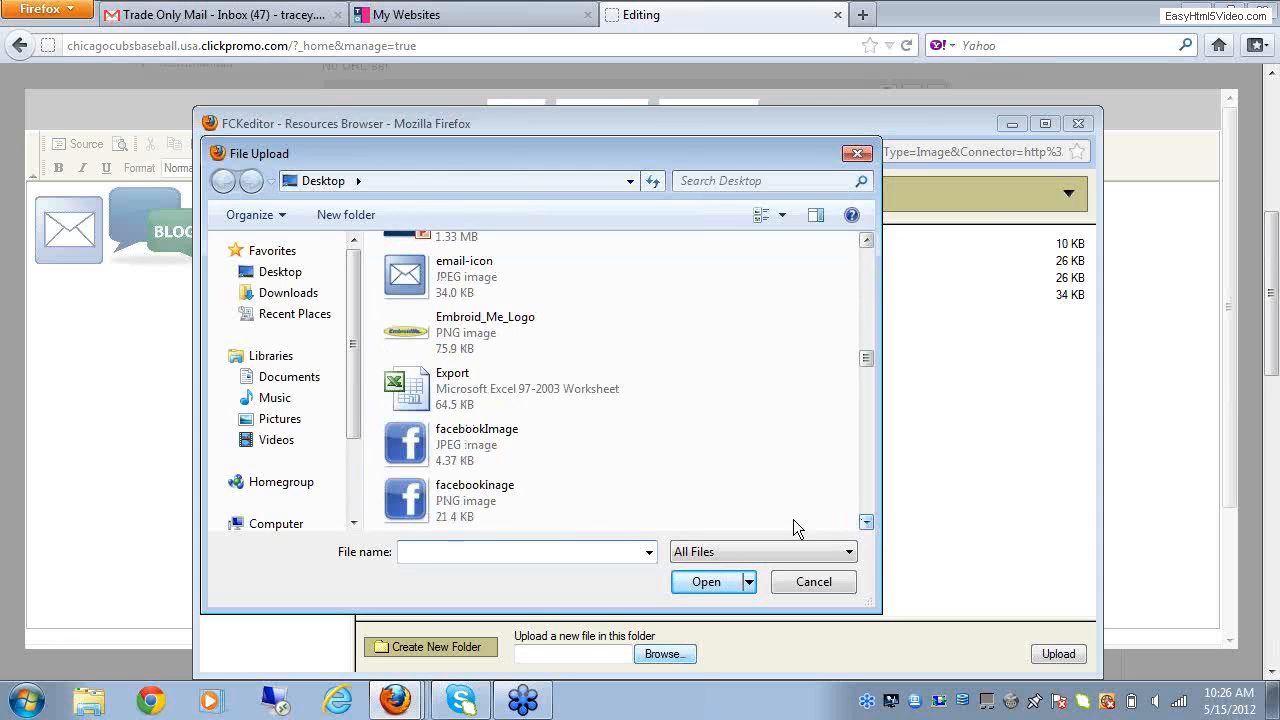
pyautogui.doubleClick(415, 440)
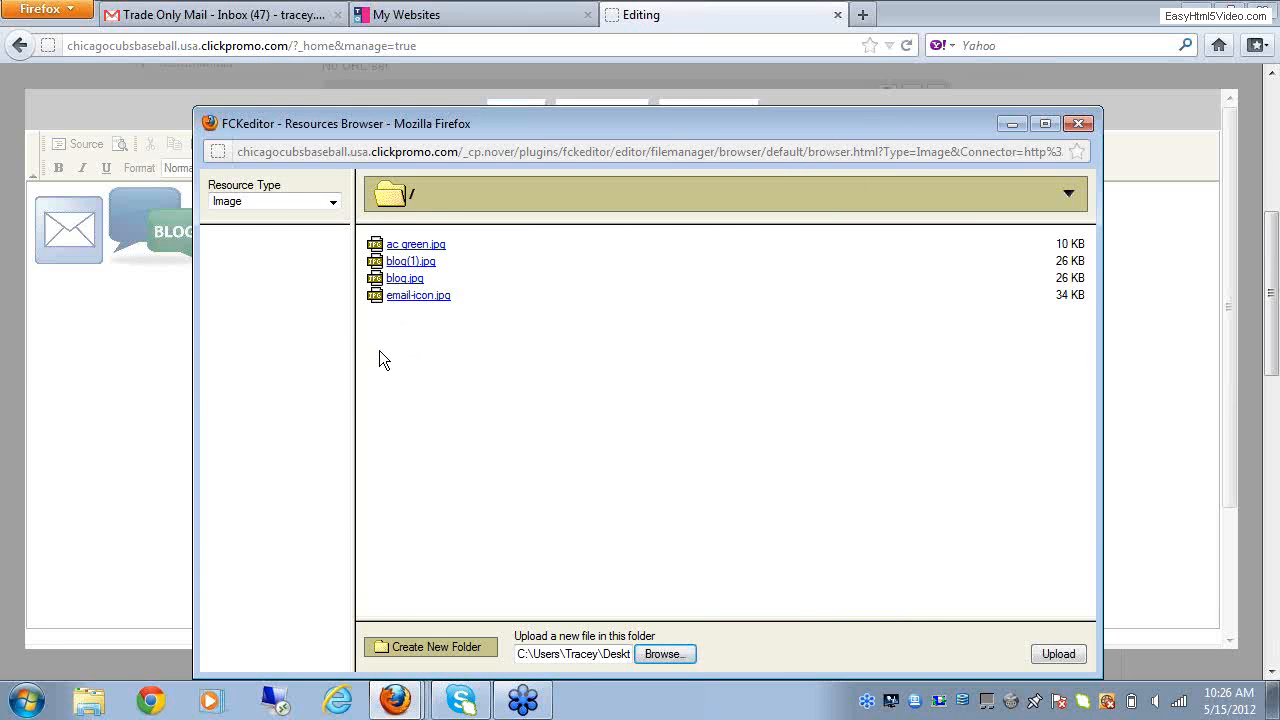
pyautogui.click(1074, 654)
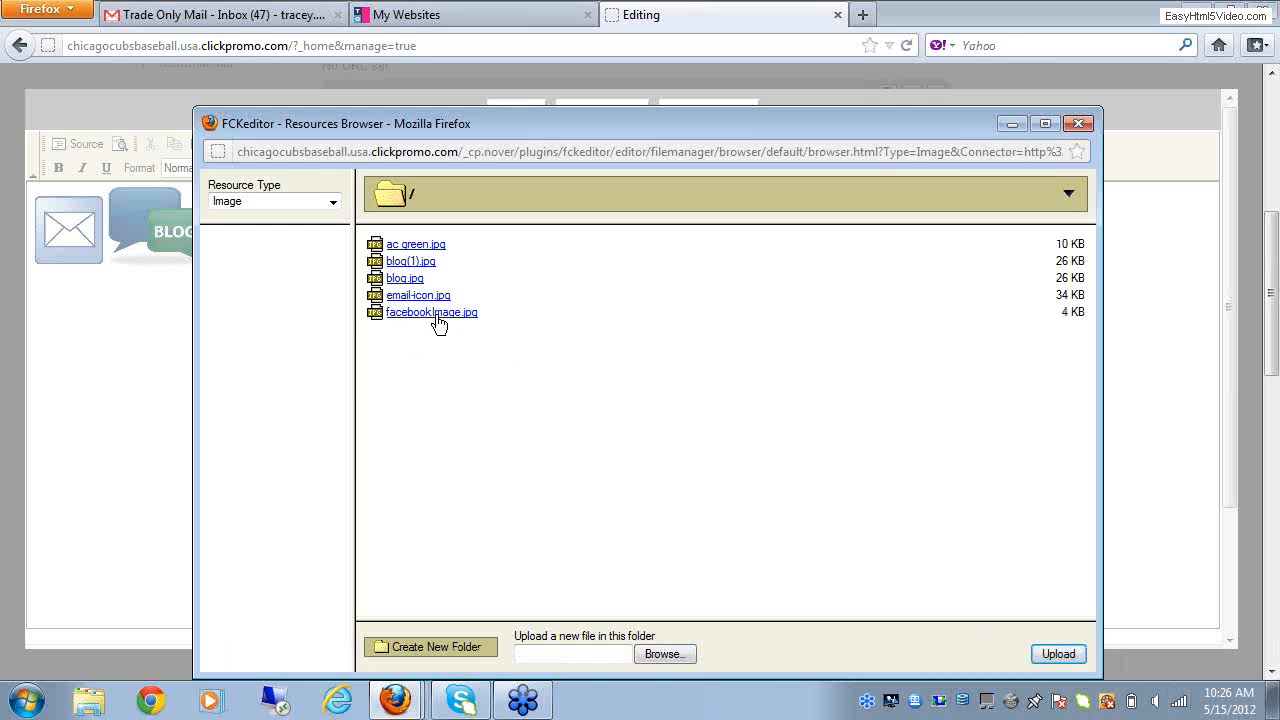
# Step: Insert facebookImage.jpg before the email and blog icons at a width and height of 75
pyautogui.click(397, 315)
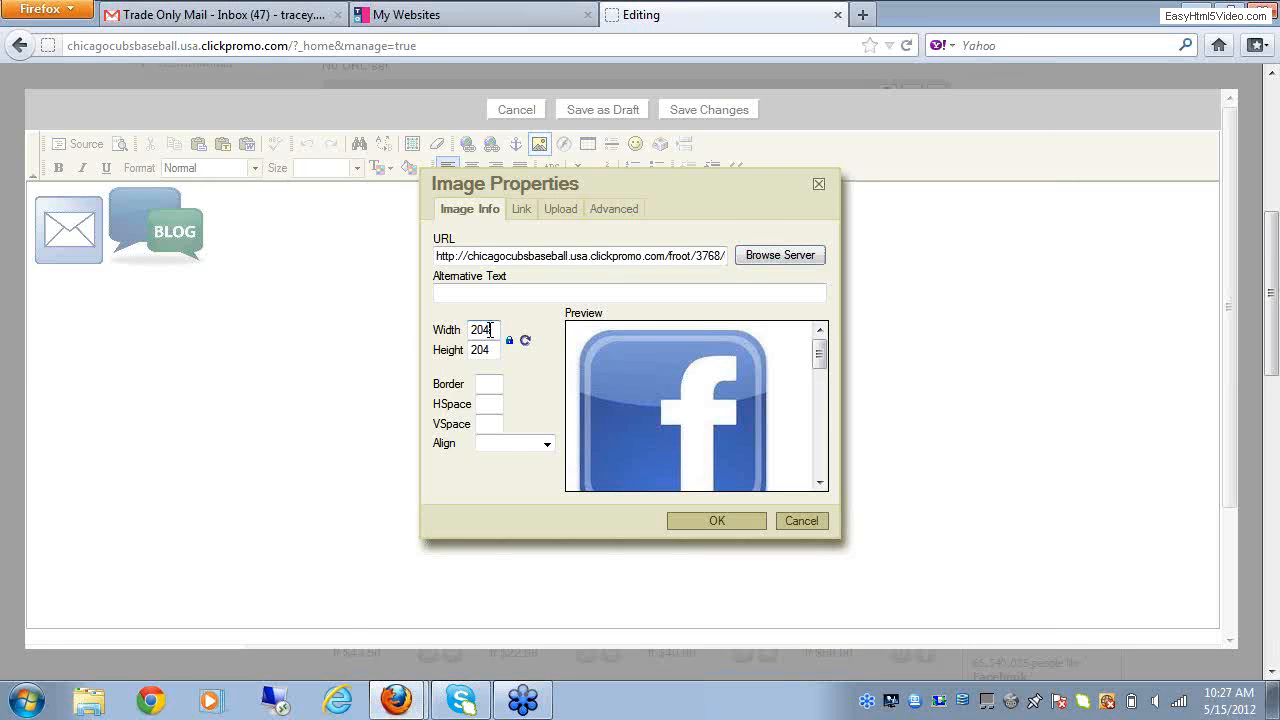
pyautogui.moveTo(494, 330); pyautogui.dragTo(472, 330)
pyautogui.write('75')
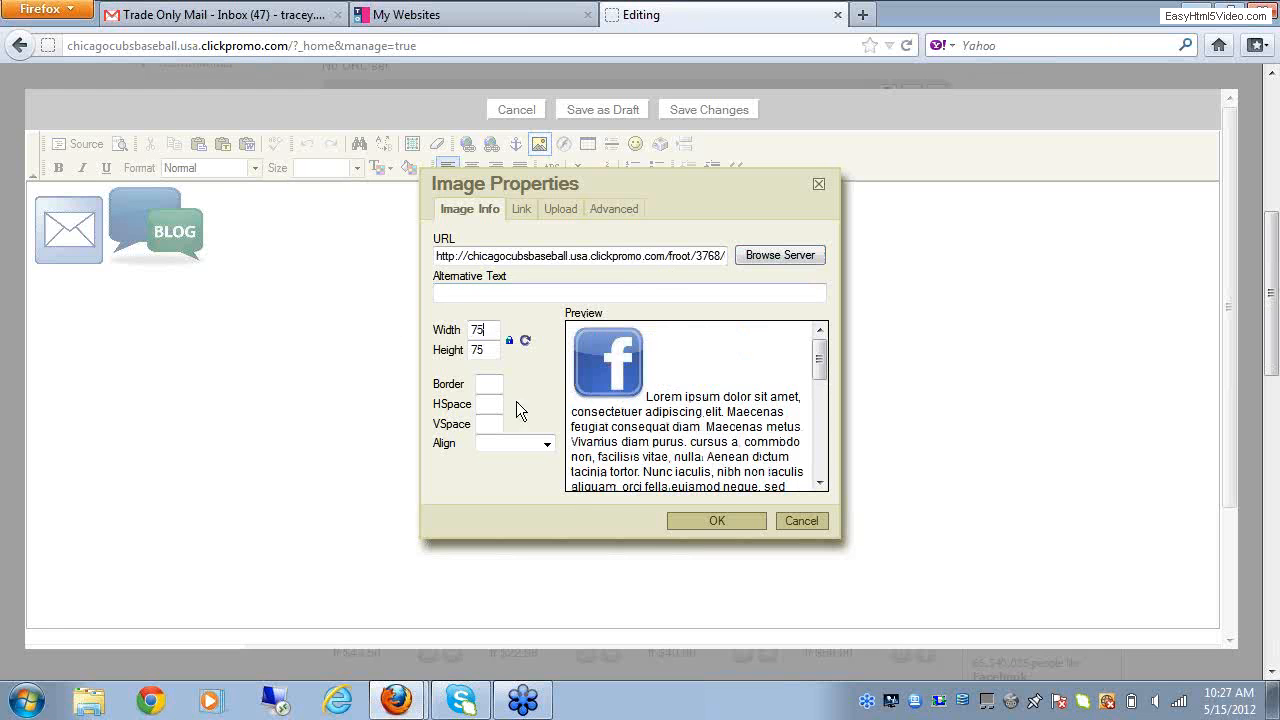
pyautogui.click(722, 521)
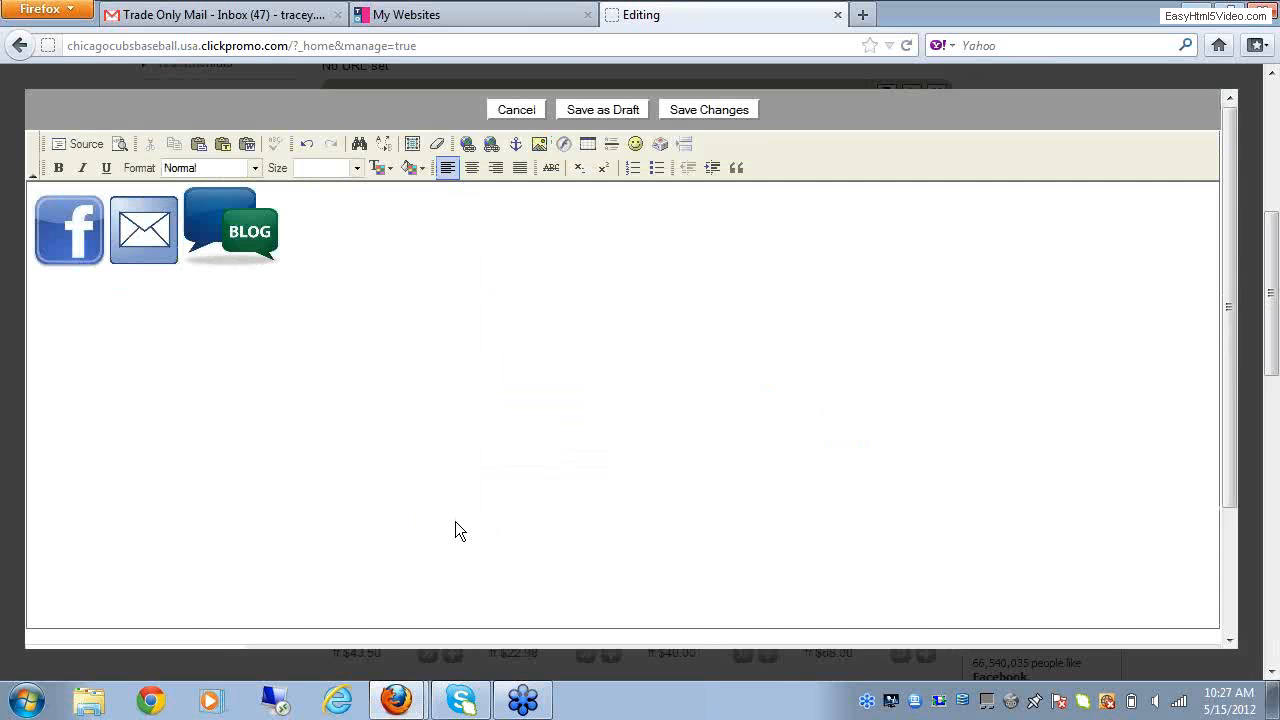
pyautogui.click(58, 227)
pyautogui.click(464, 143)
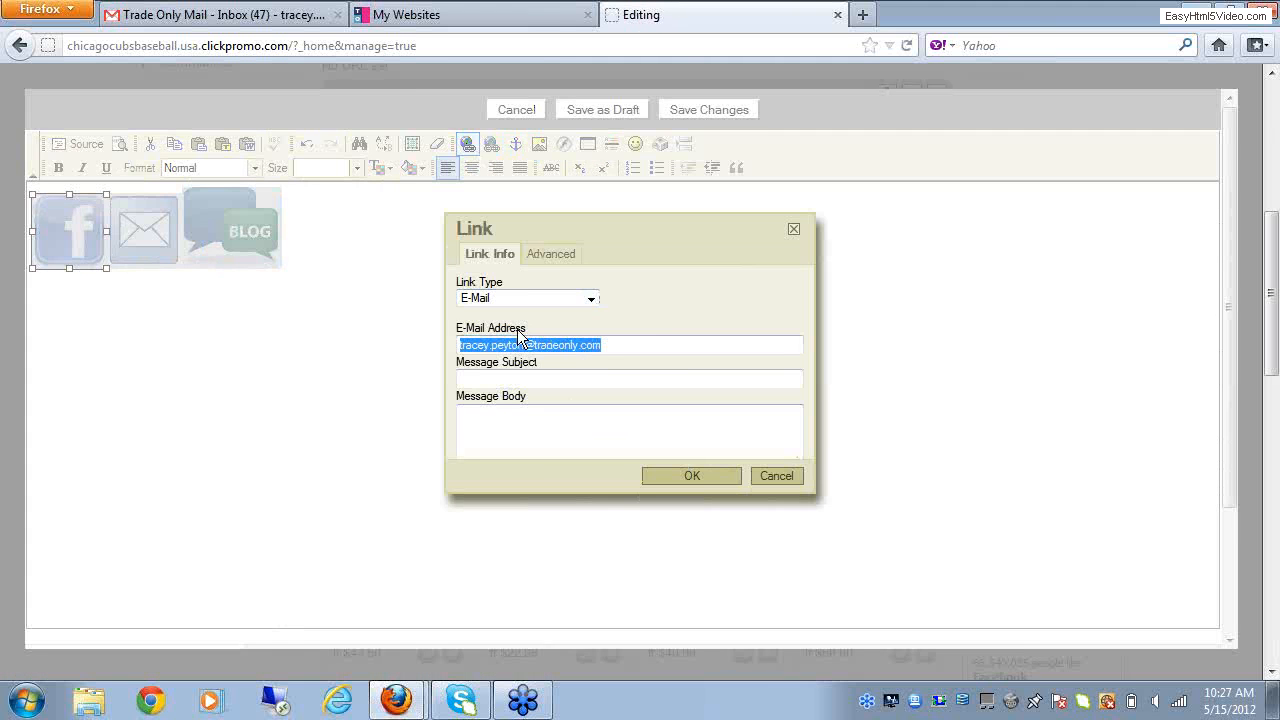
pyautogui.click(589, 298)
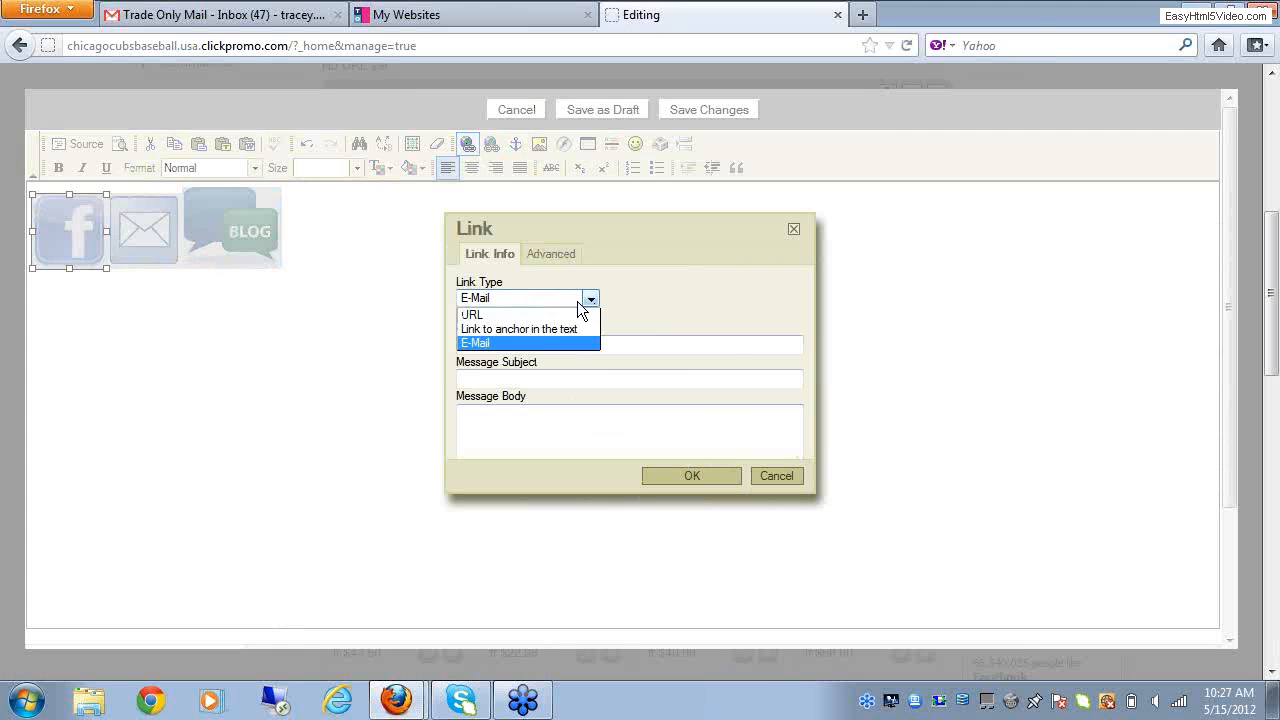
pyautogui.click(505, 316)
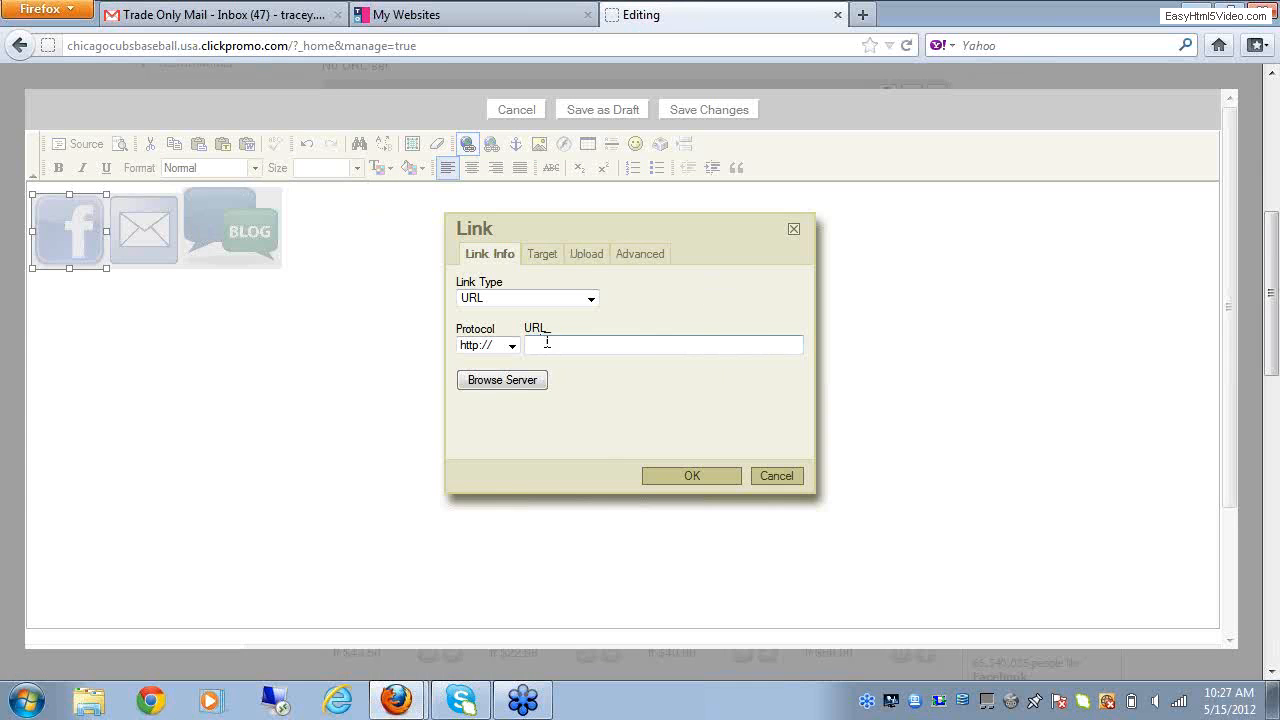
pyautogui.click(757, 342)
pyautogui.click(692, 475)
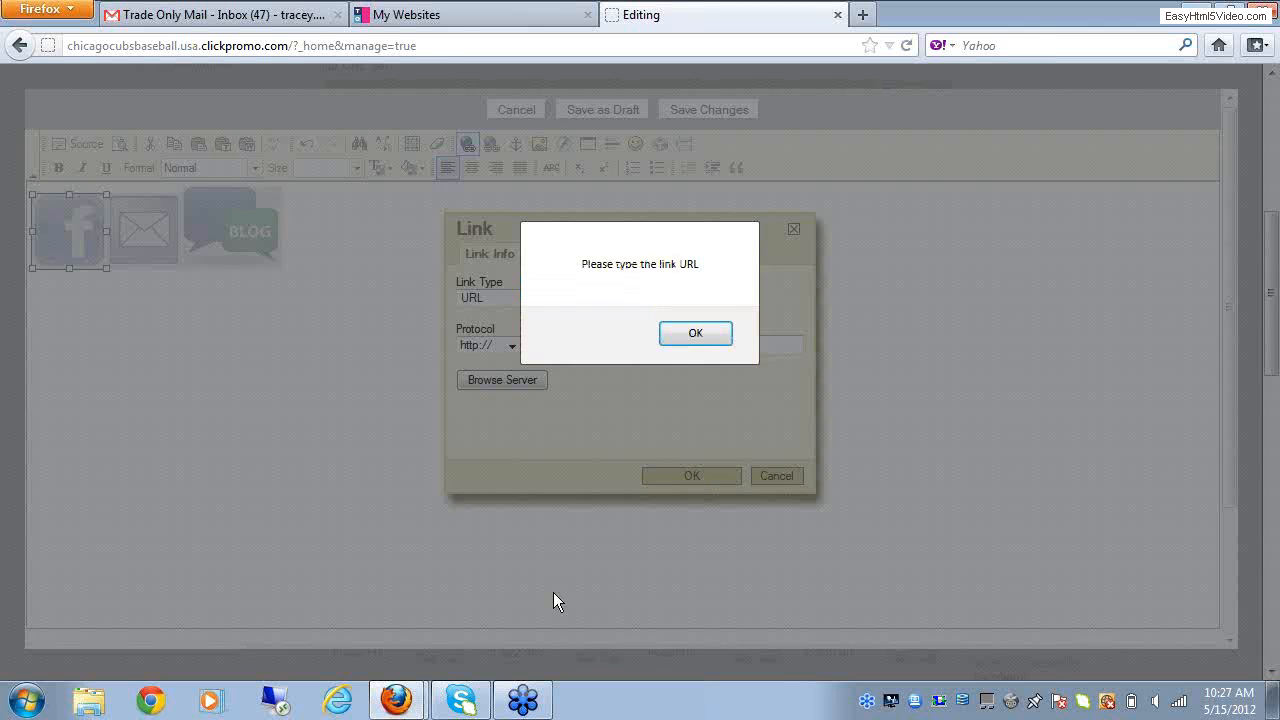
pyautogui.click(696, 336)
pyautogui.write('ww')
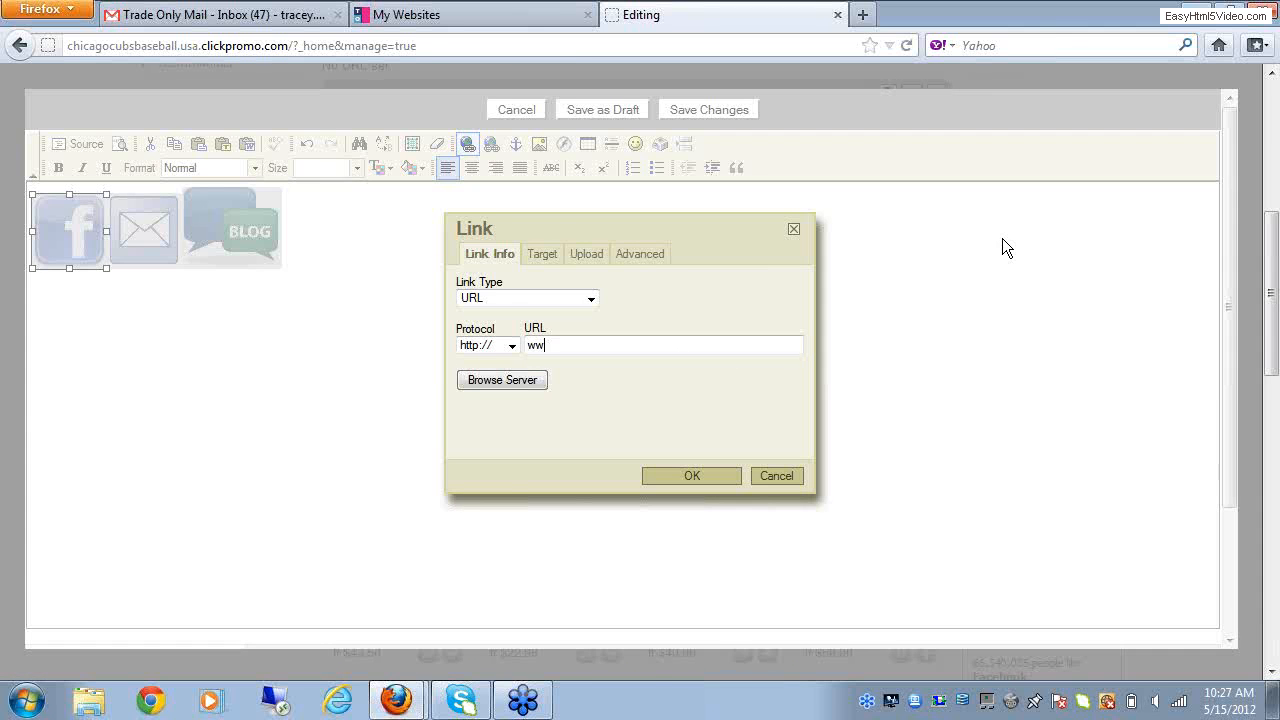
pyautogui.write('w.jacebook.com')
pyautogui.click(664, 473)
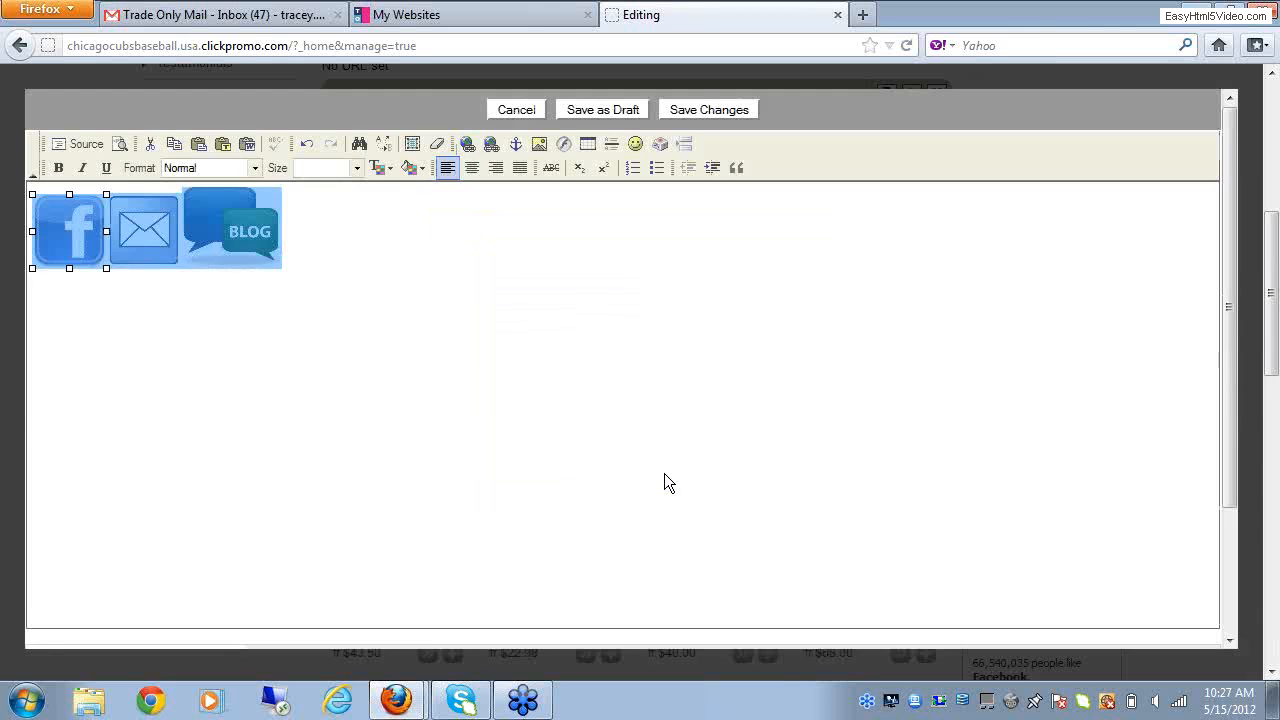
pyautogui.click(103, 375)
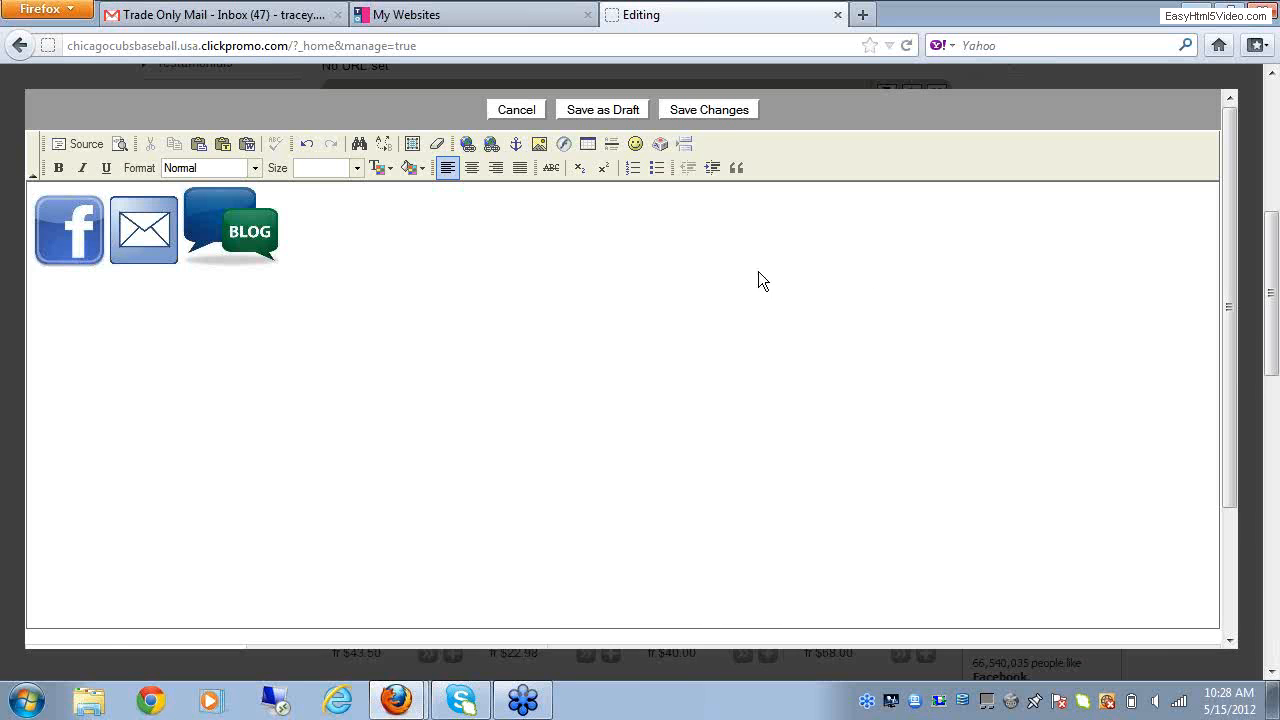
# Step: Save the changes to the Texthtml module and preview the Home page
pyautogui.click(709, 112)
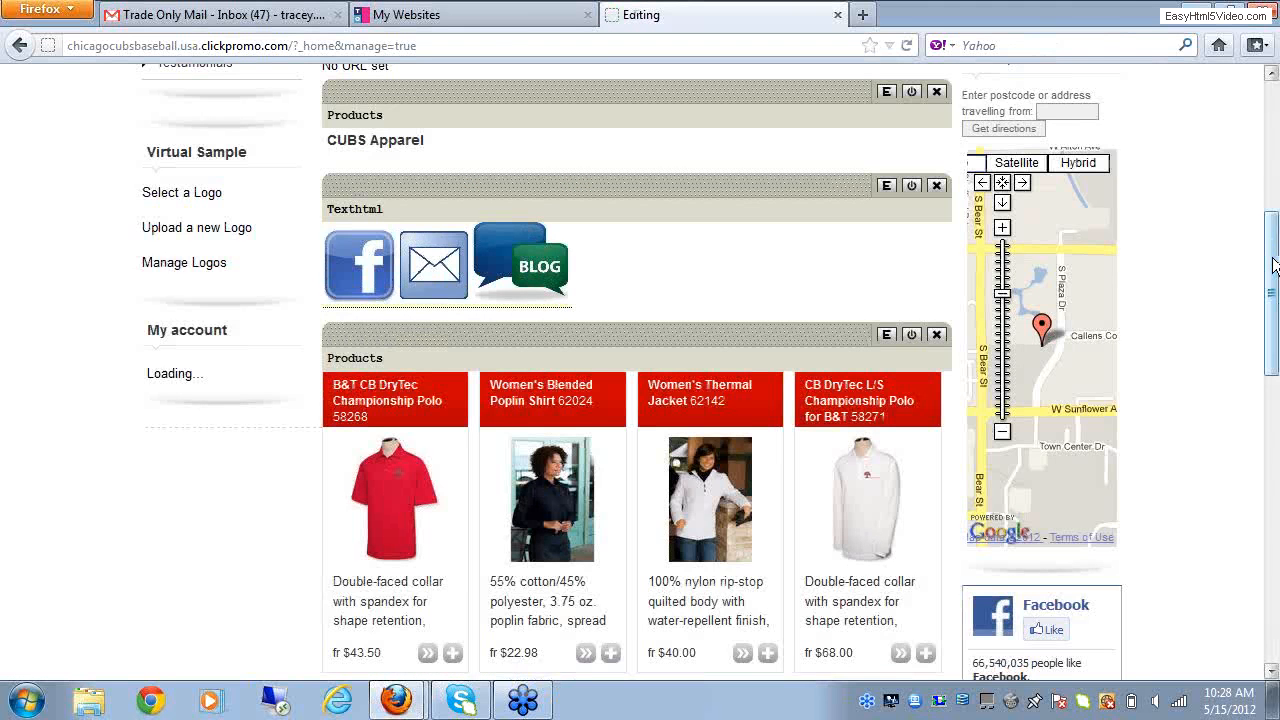
pyautogui.moveTo(1273, 258); pyautogui.dragTo(1274, 90)
pyautogui.click(1003, 128)
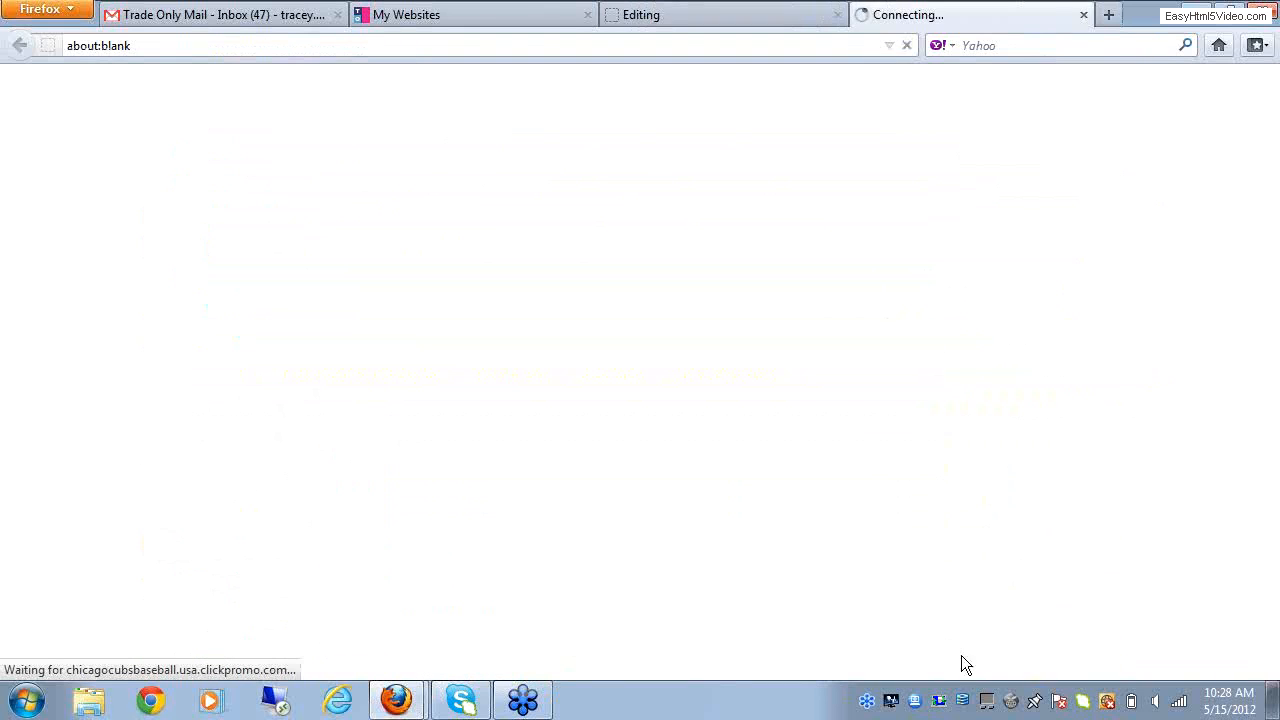